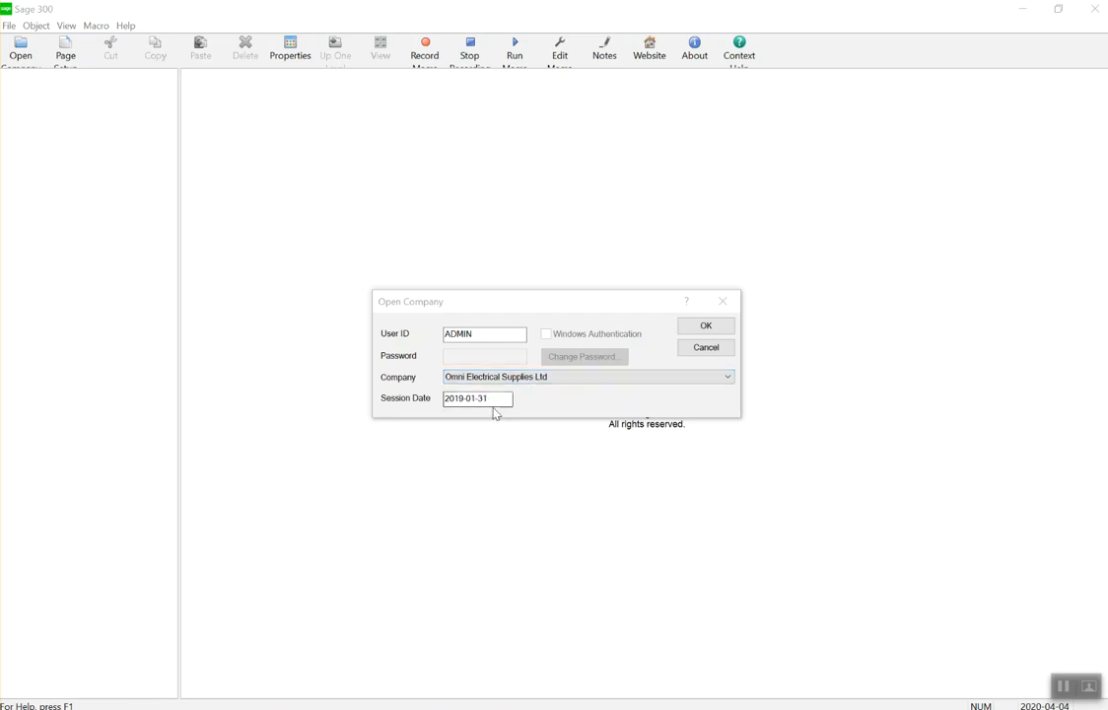
Open the Omni Electrical Supplies Ltd company and close its Reminder List.
click(706, 326)
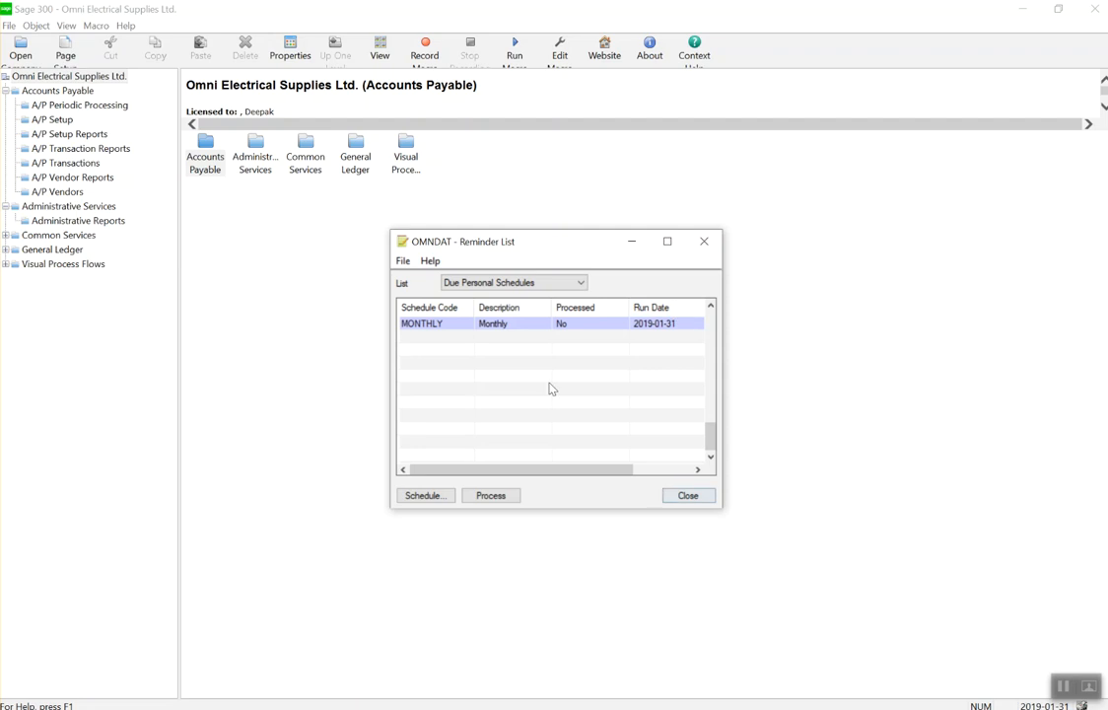
click(687, 495)
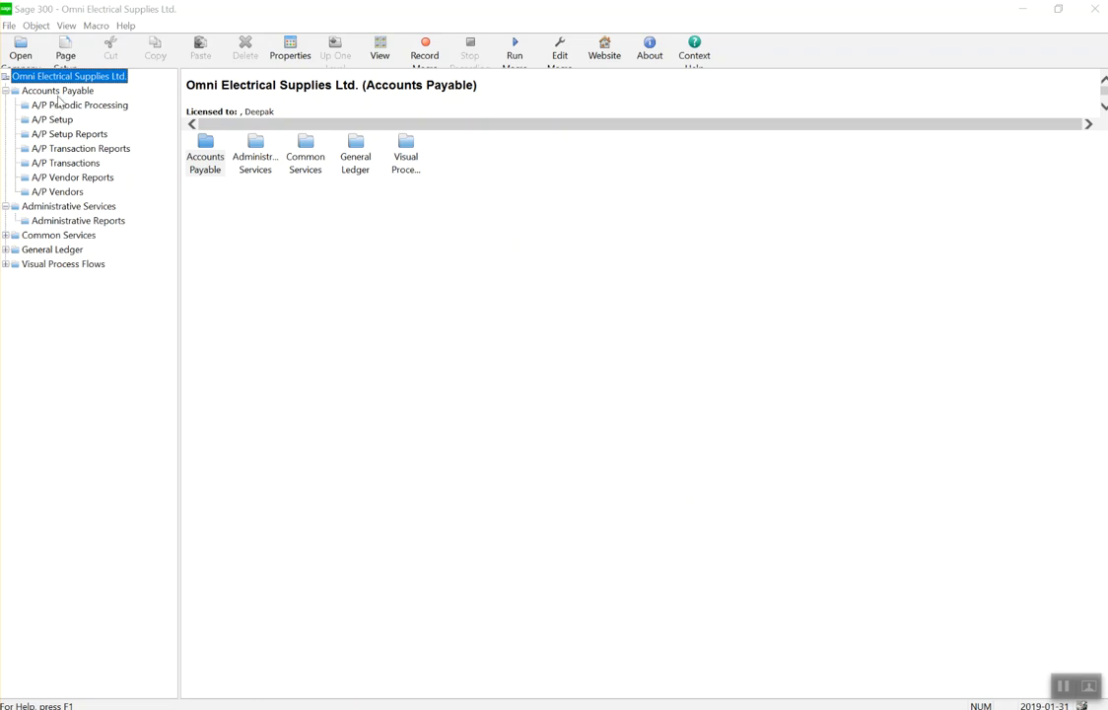
Run Data Activation with the backup confirmed to activate Accounts Receivable 6.4A.
click(79, 204)
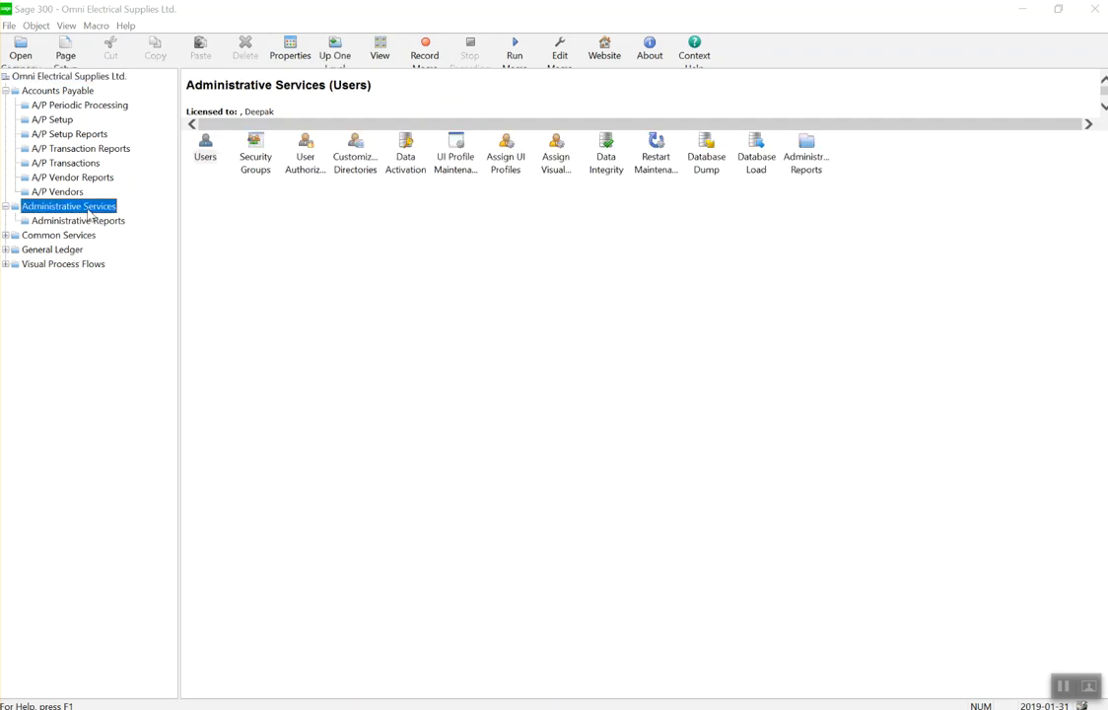
double_click(405, 154)
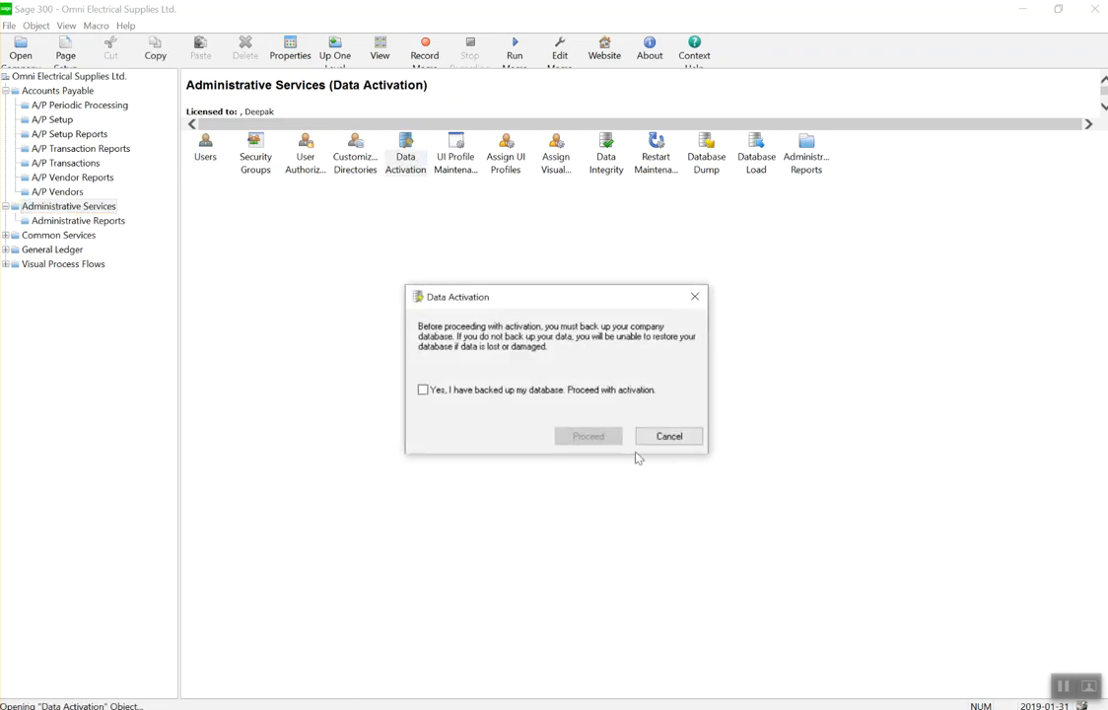
click(498, 392)
click(589, 436)
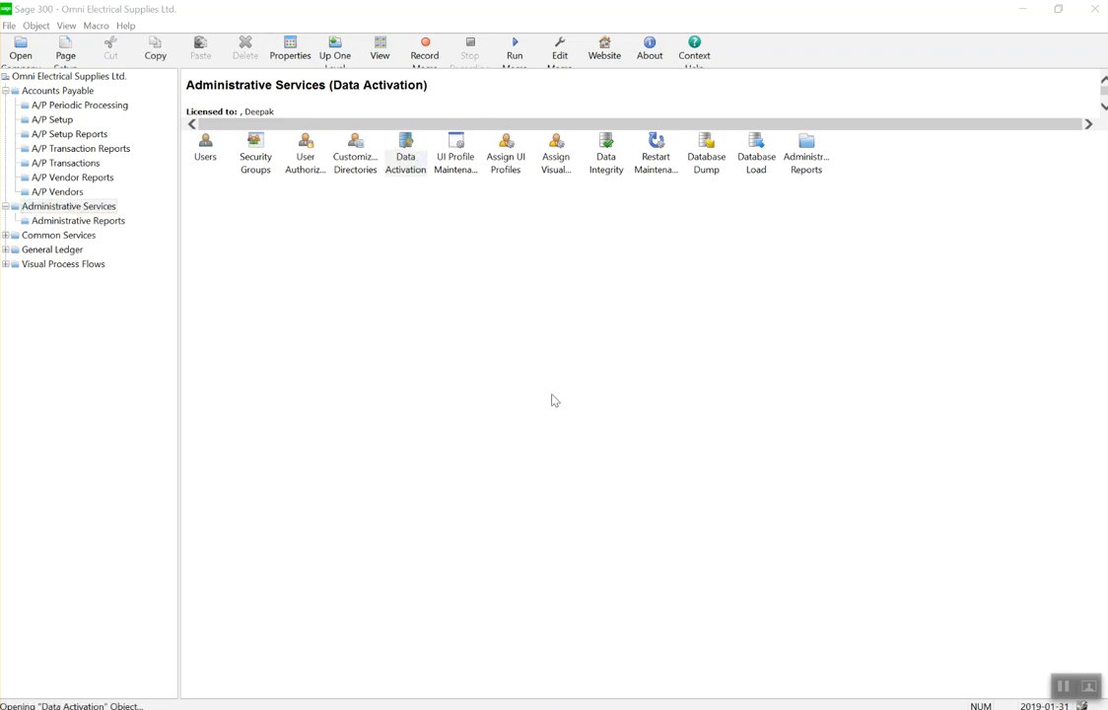
click(405, 283)
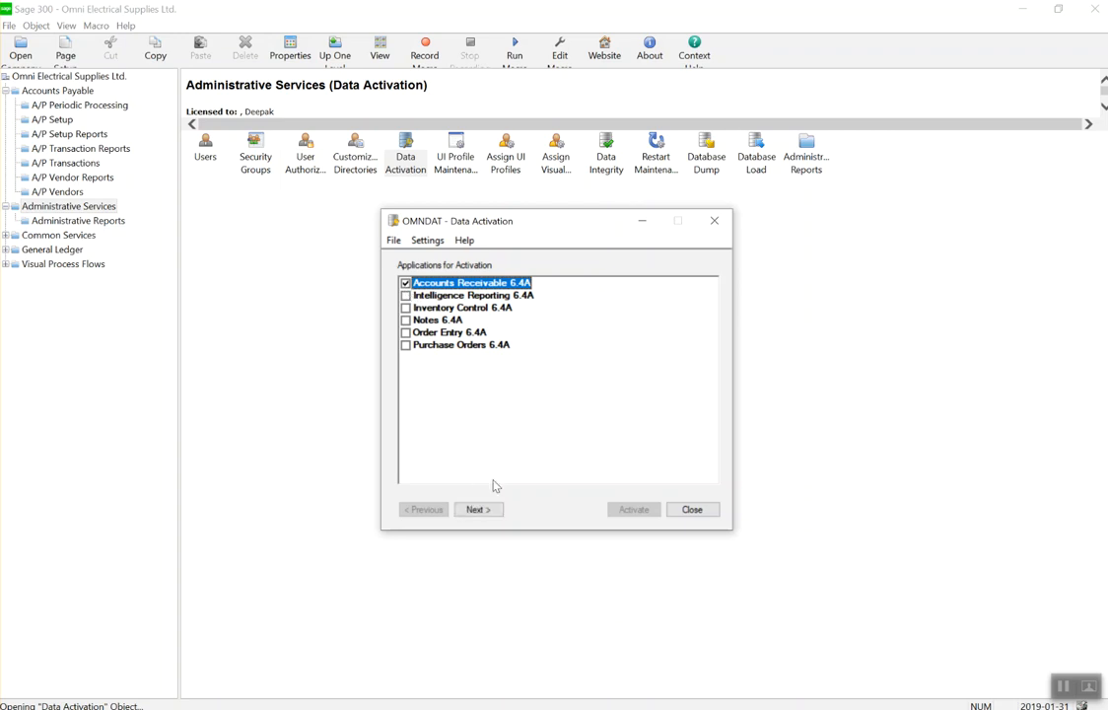
click(479, 509)
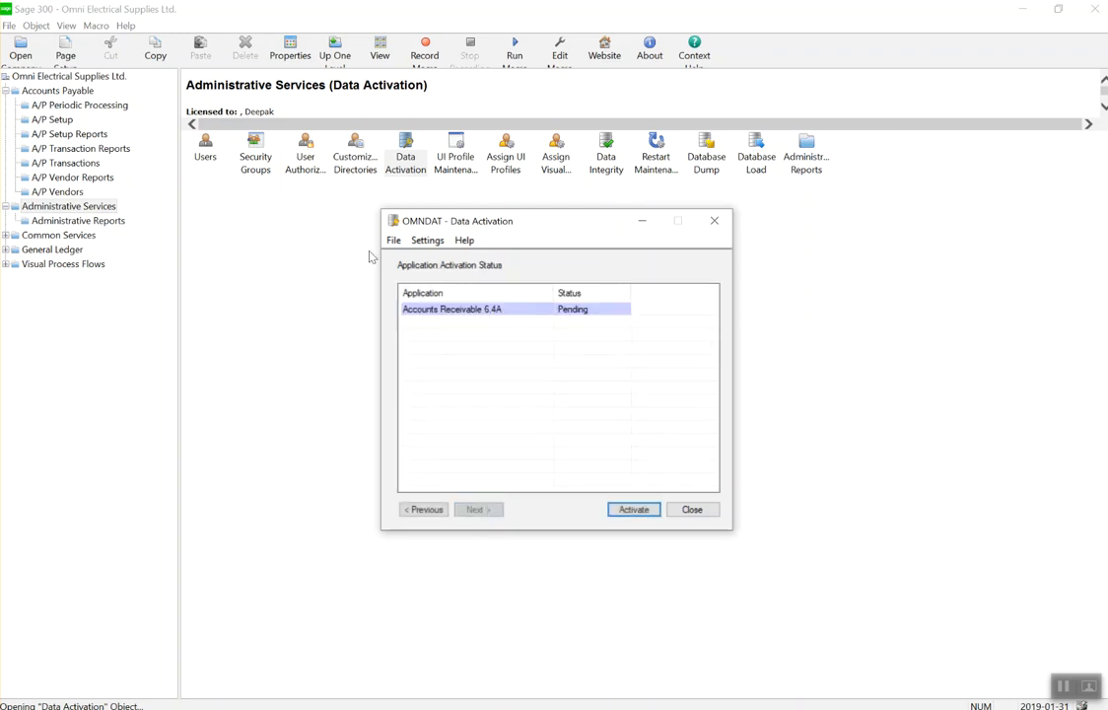
click(634, 509)
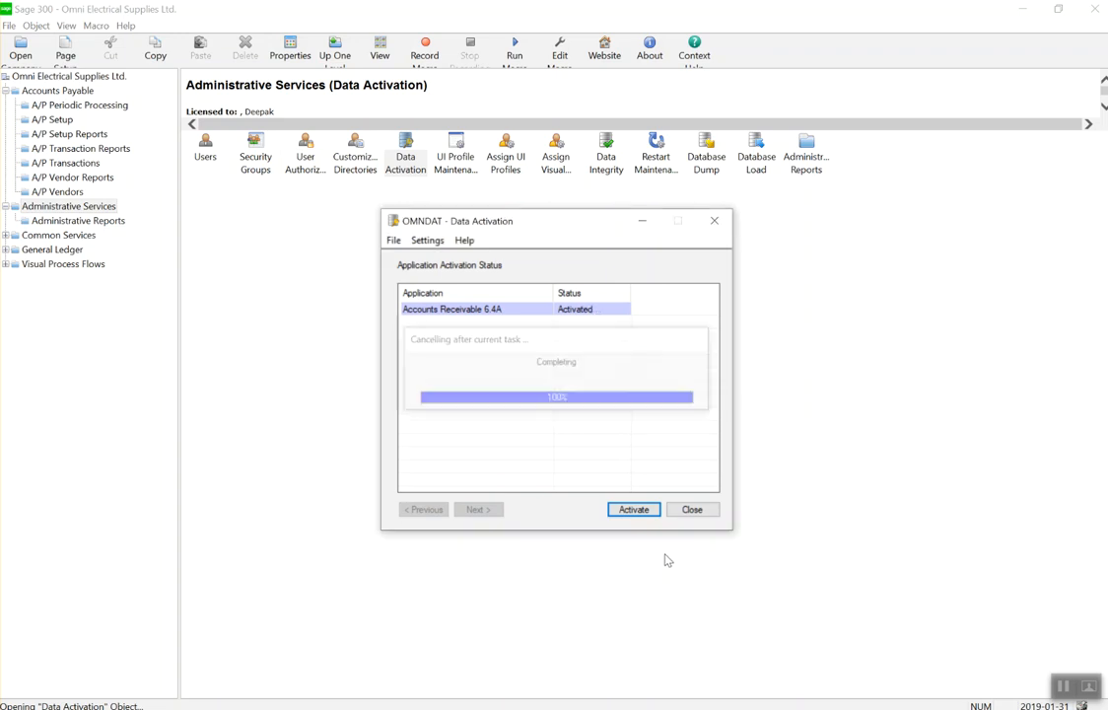
click(700, 515)
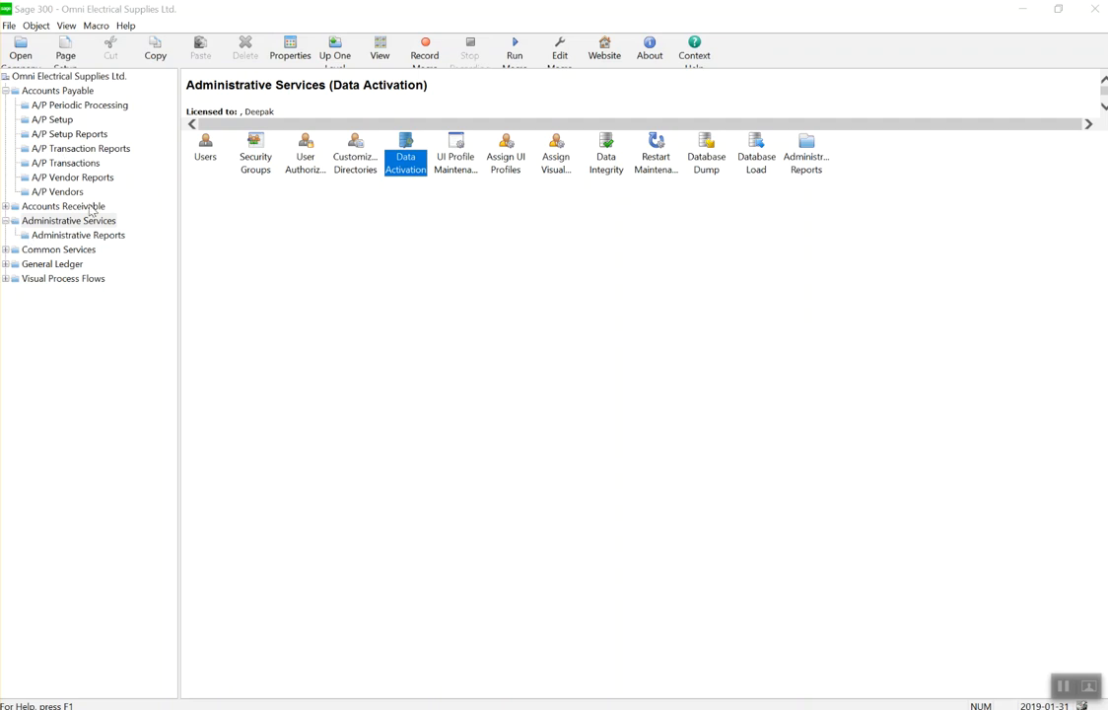
Expand Accounts Receivable and open its A/R Setup folder.
click(7, 207)
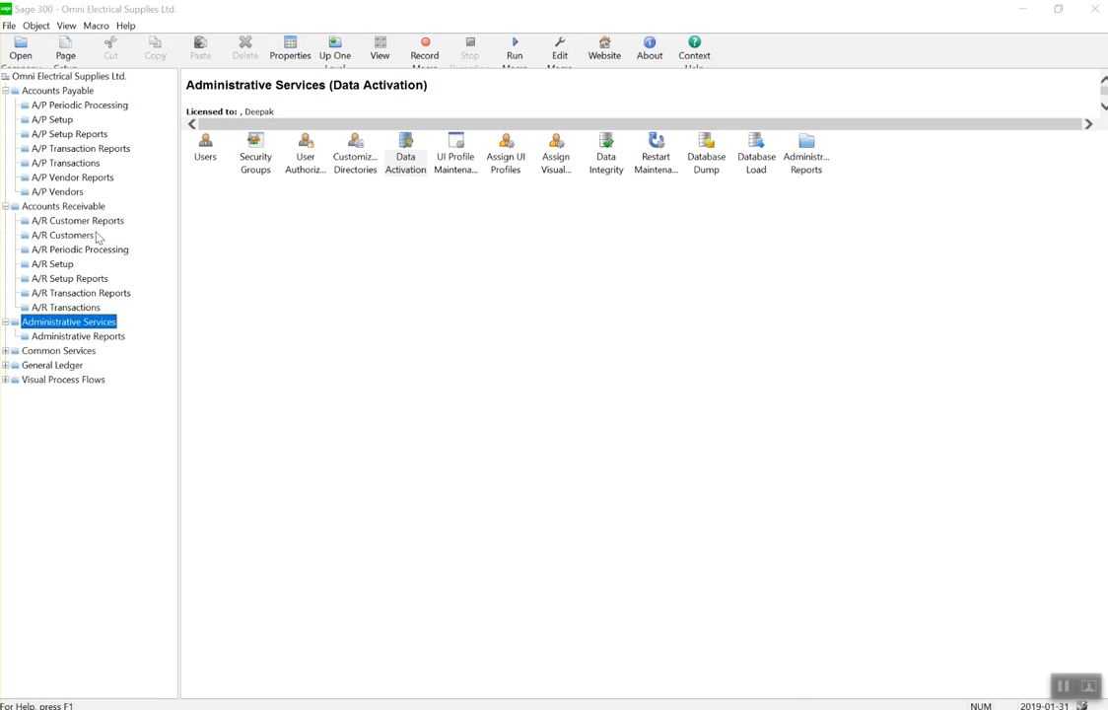
click(53, 264)
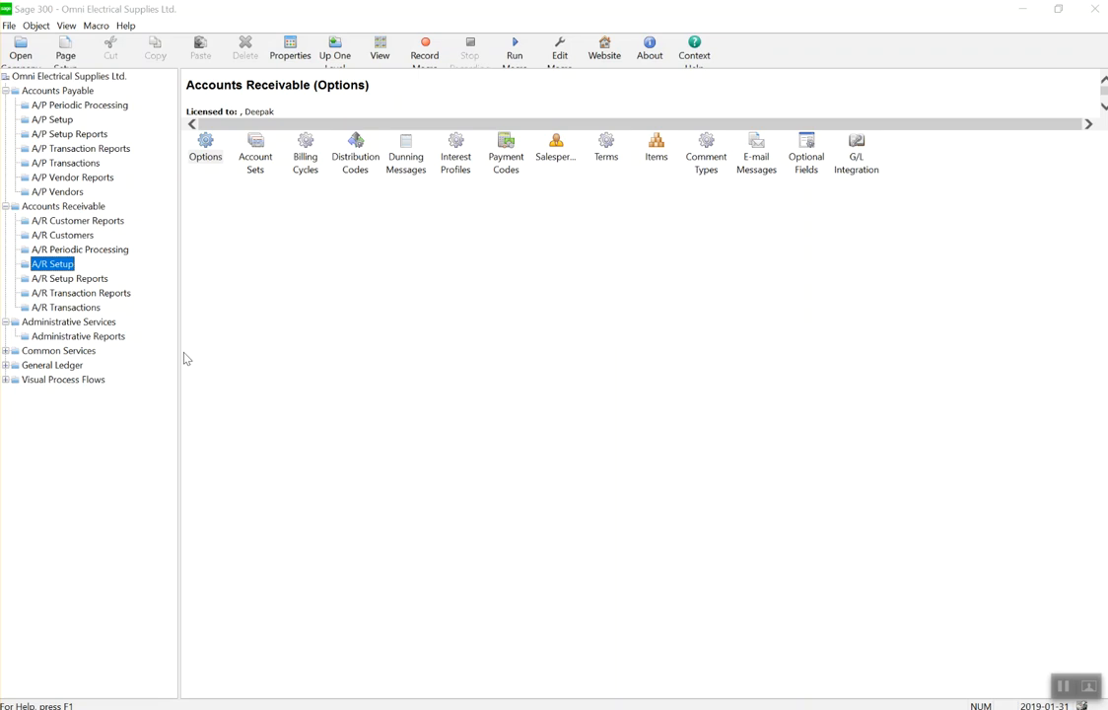
click(7, 380)
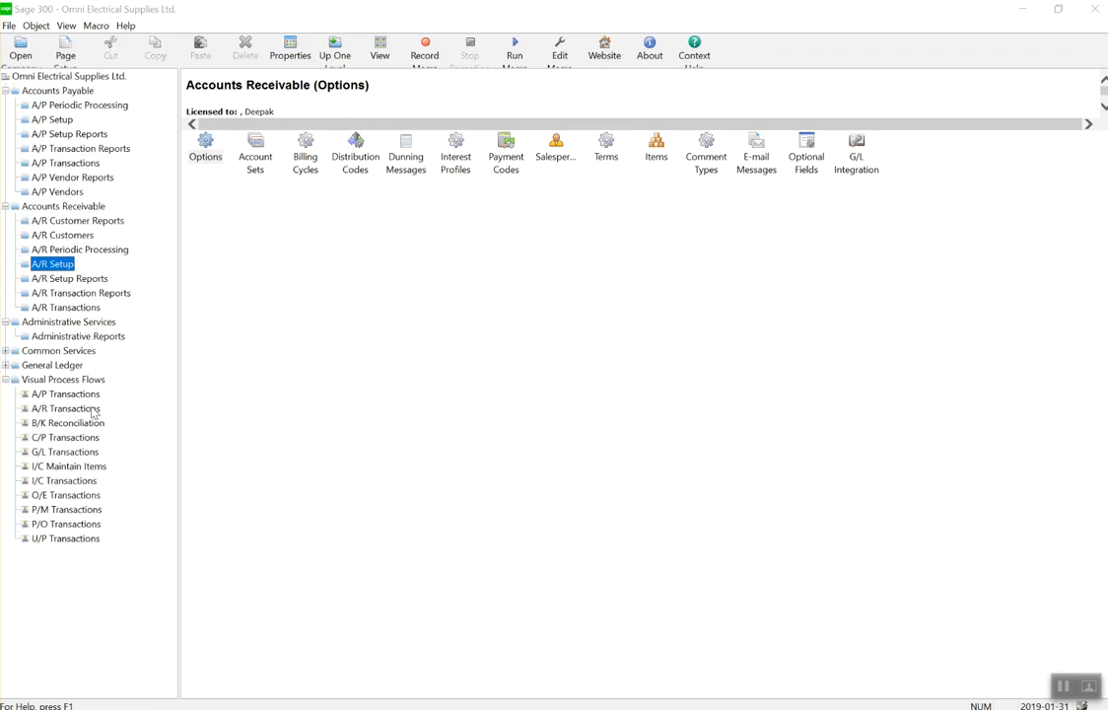
click(66, 408)
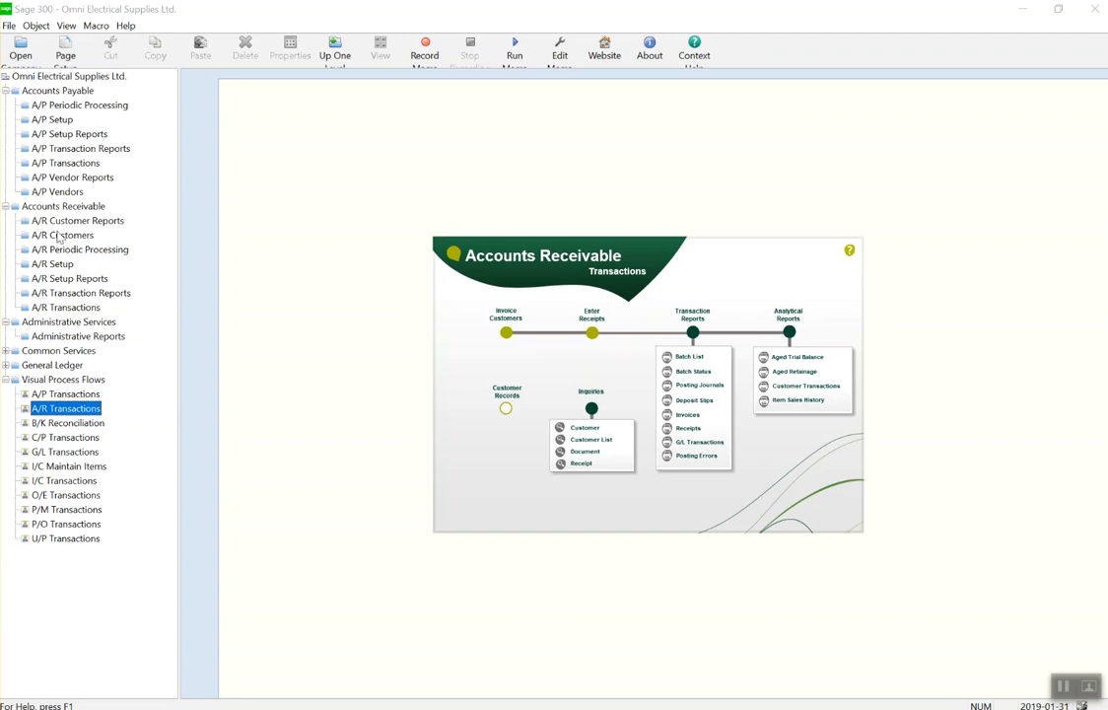
click(58, 265)
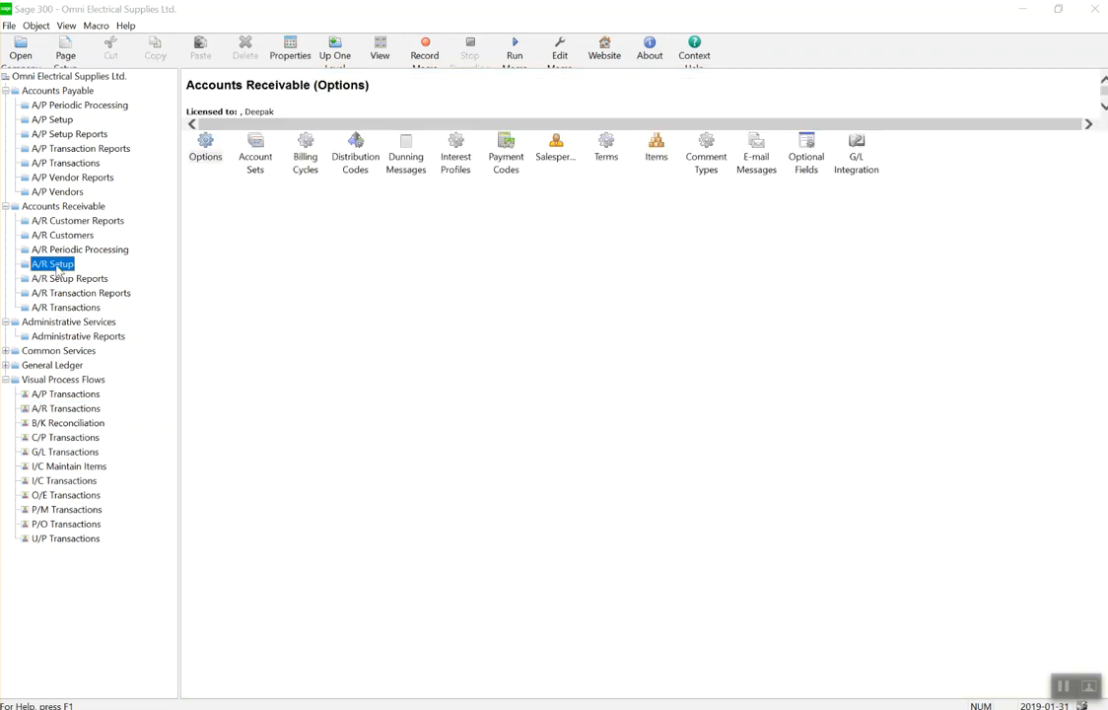
Open A/R Options and show the invoice, receipt and refund transaction defaults.
double_click(207, 145)
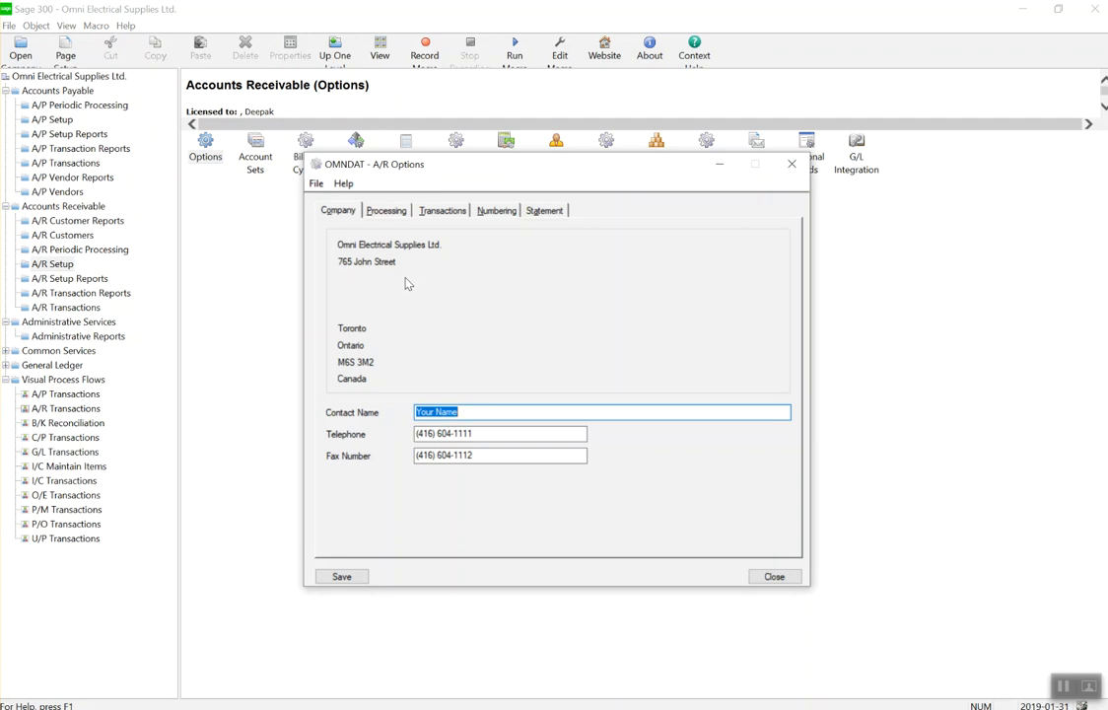
click(389, 211)
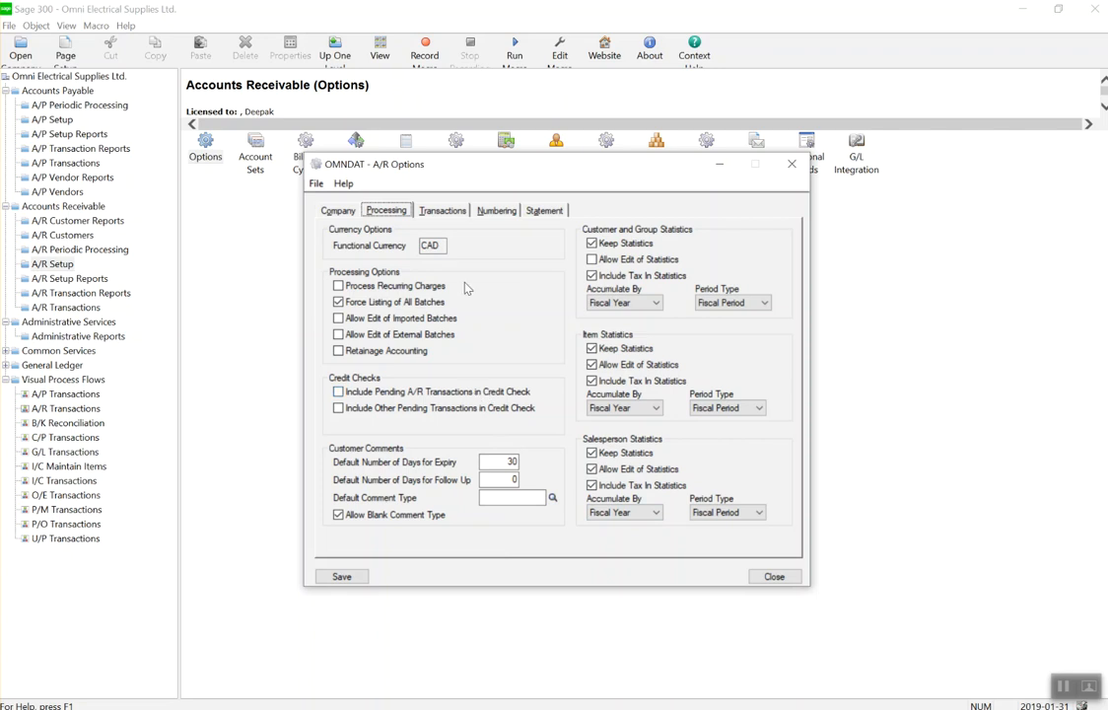
click(441, 210)
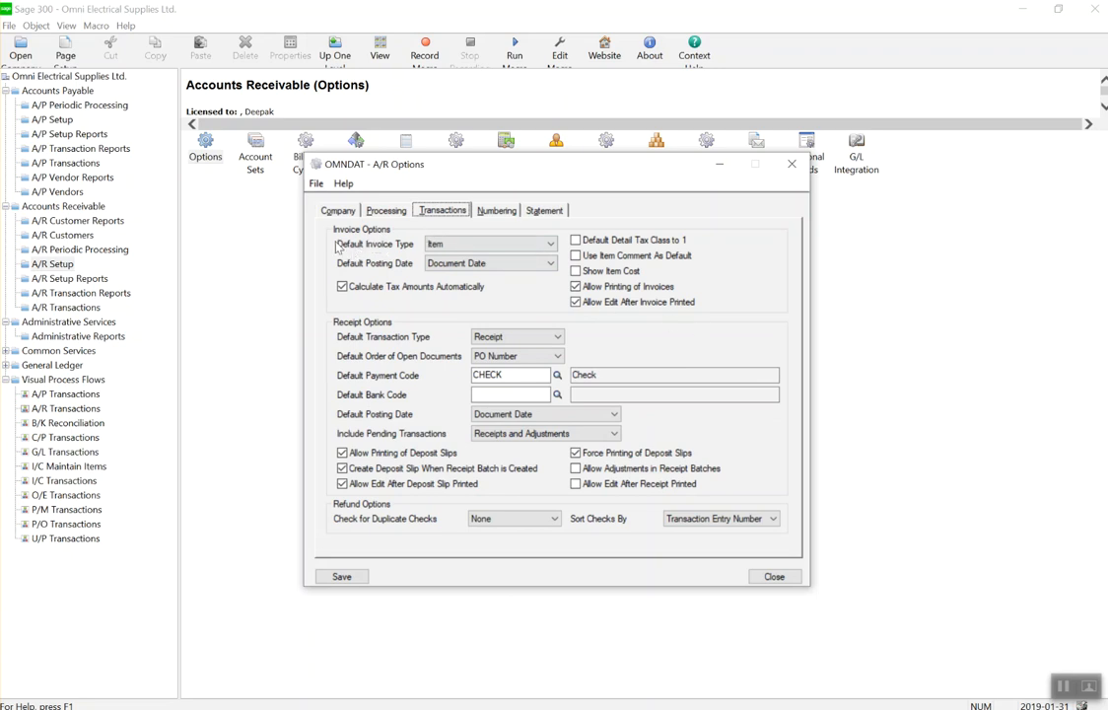
click(470, 245)
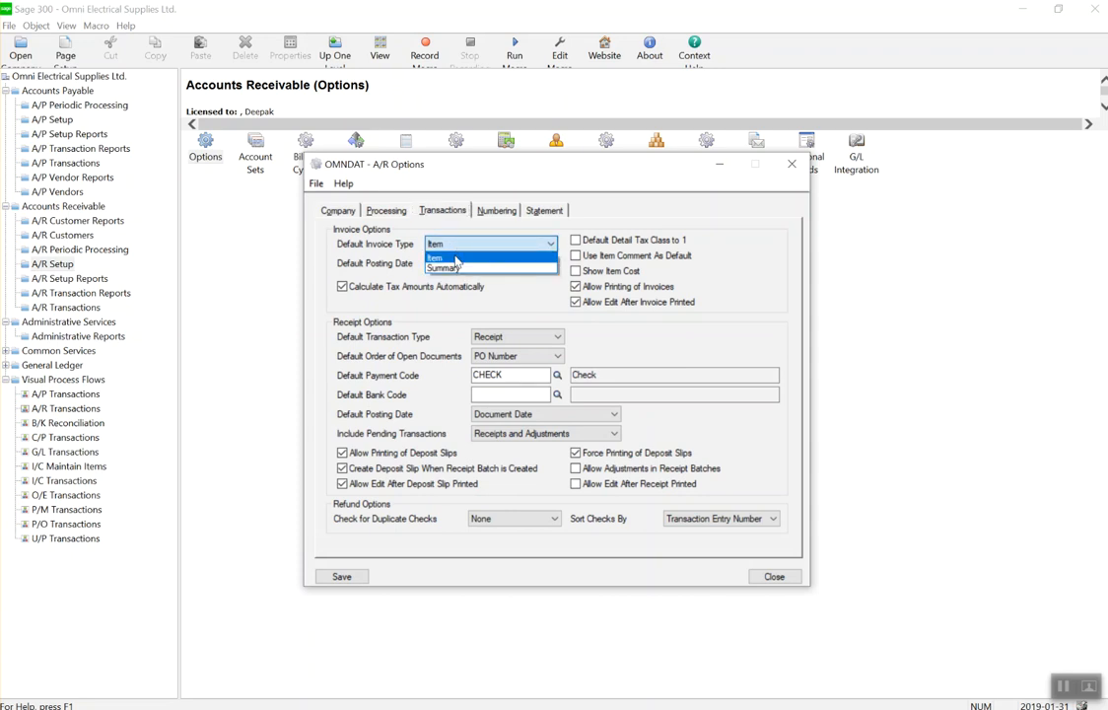
click(455, 259)
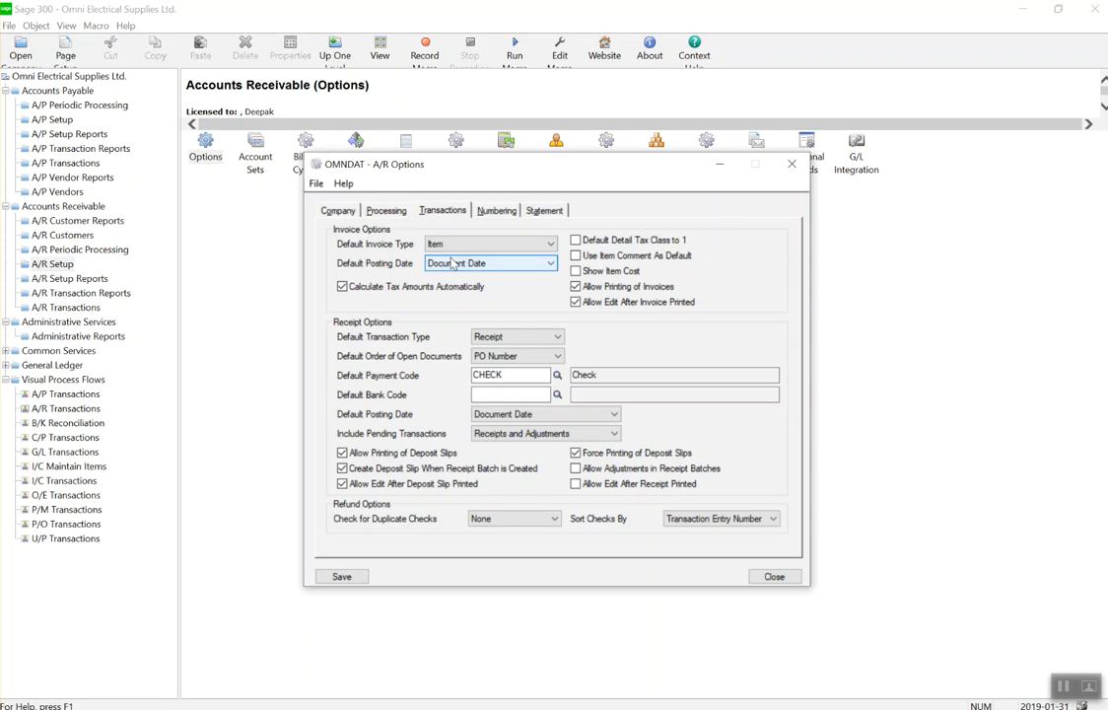
click(441, 247)
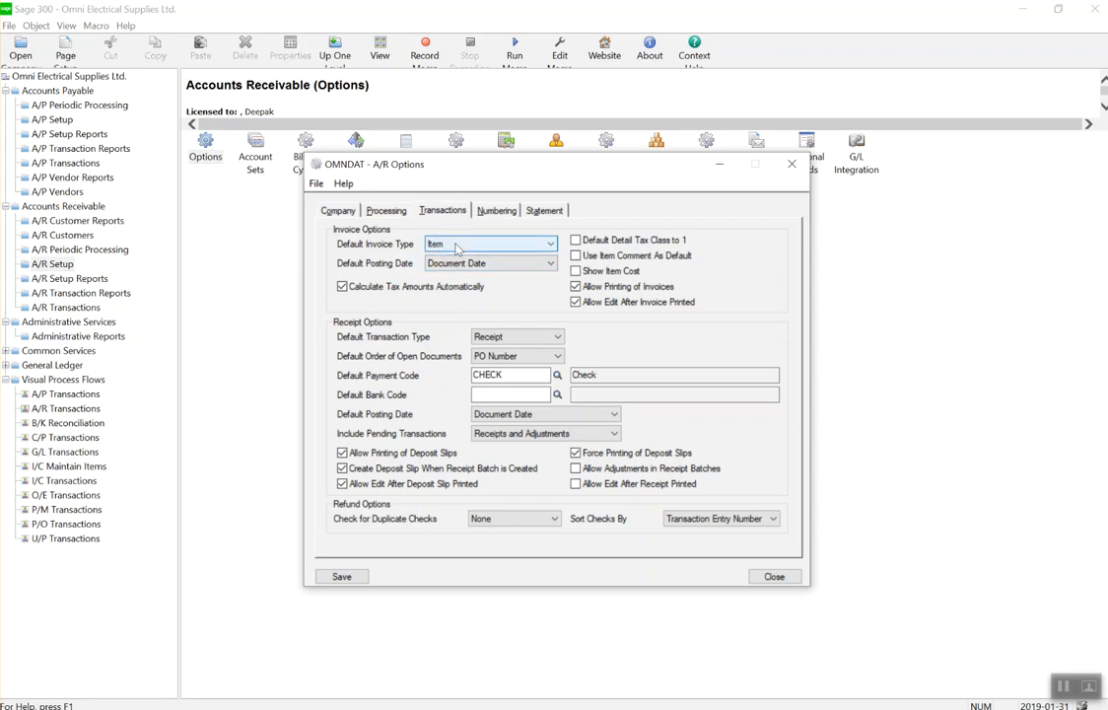
click(456, 247)
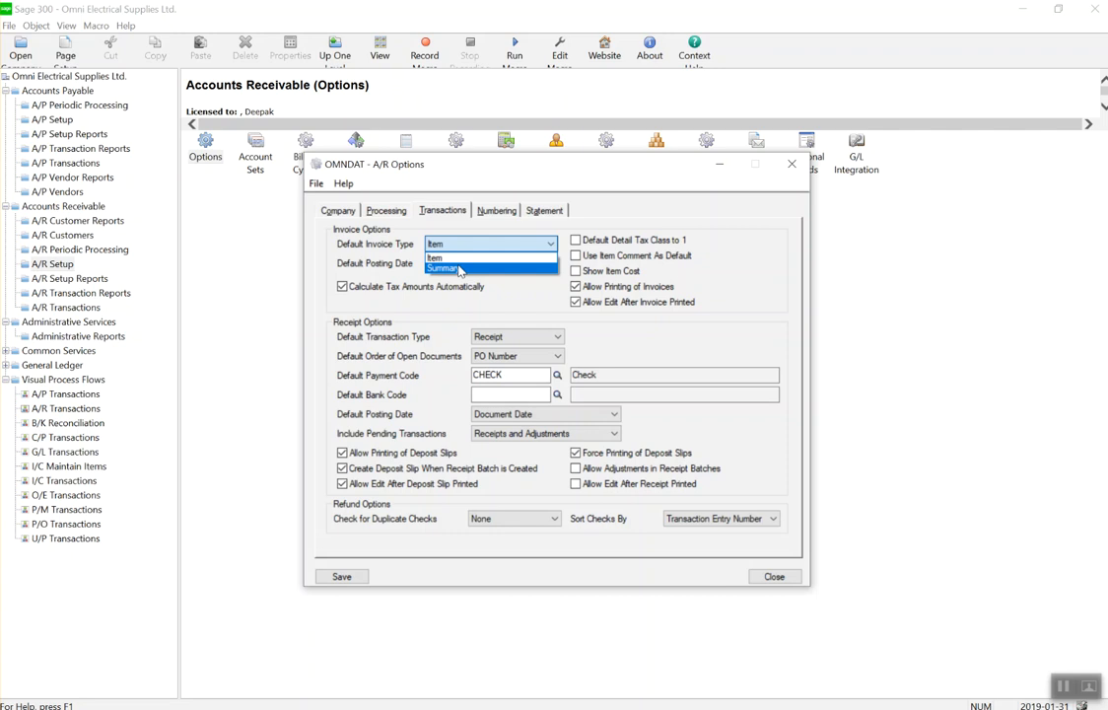
click(460, 258)
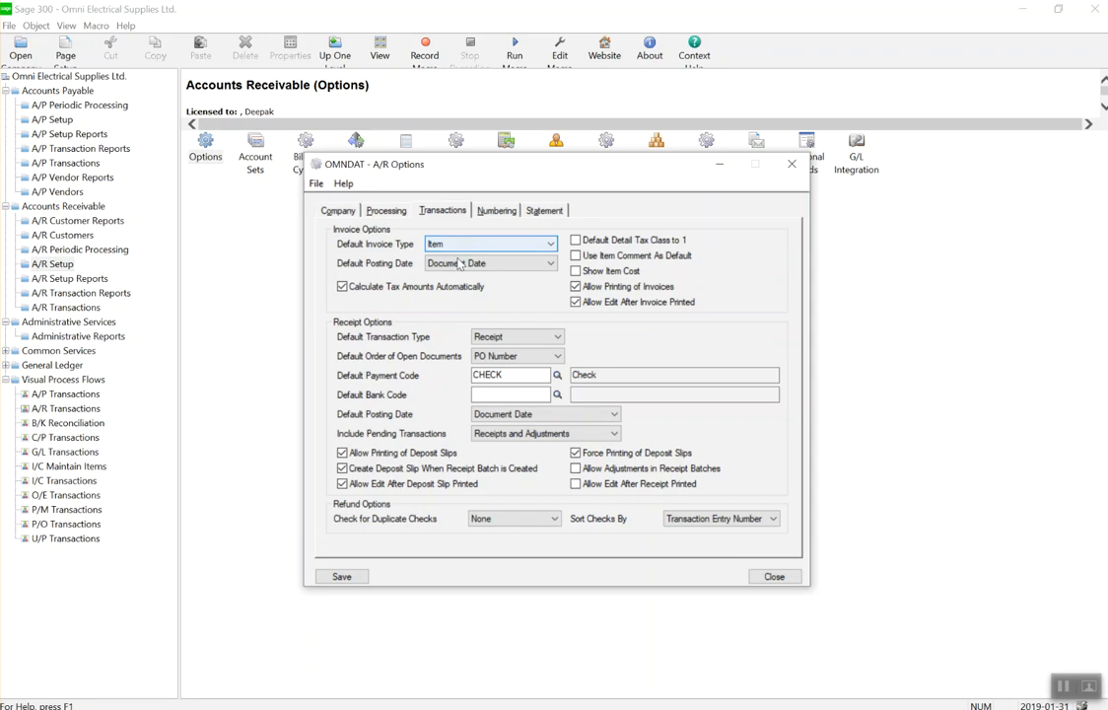
click(473, 244)
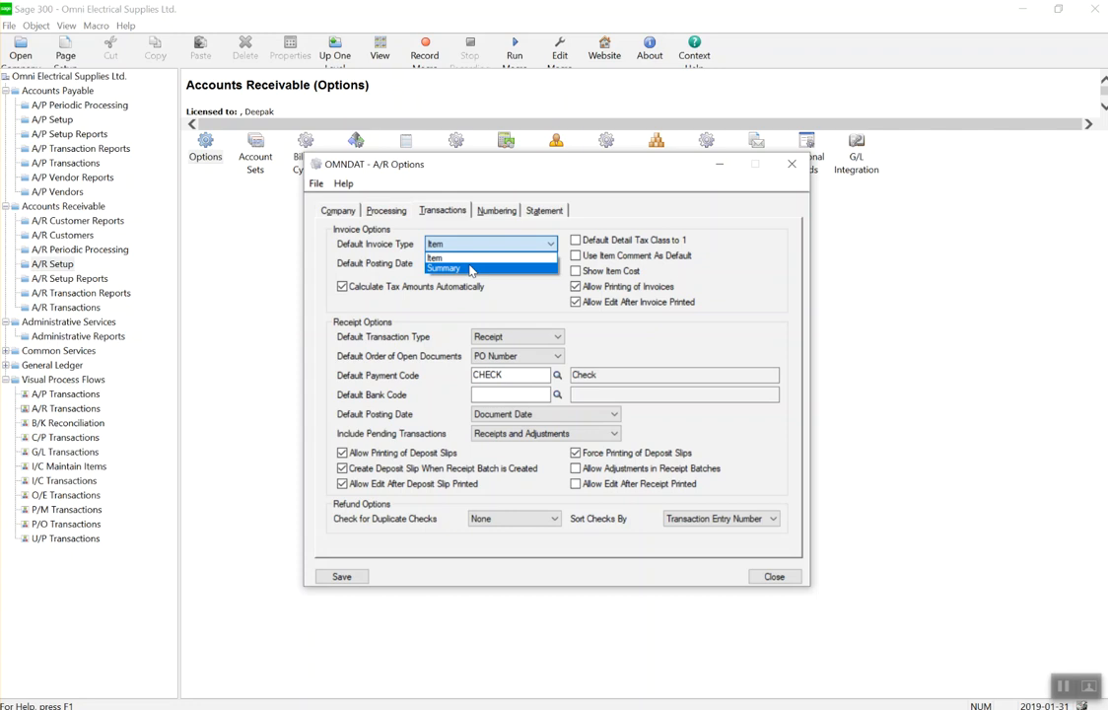
click(461, 257)
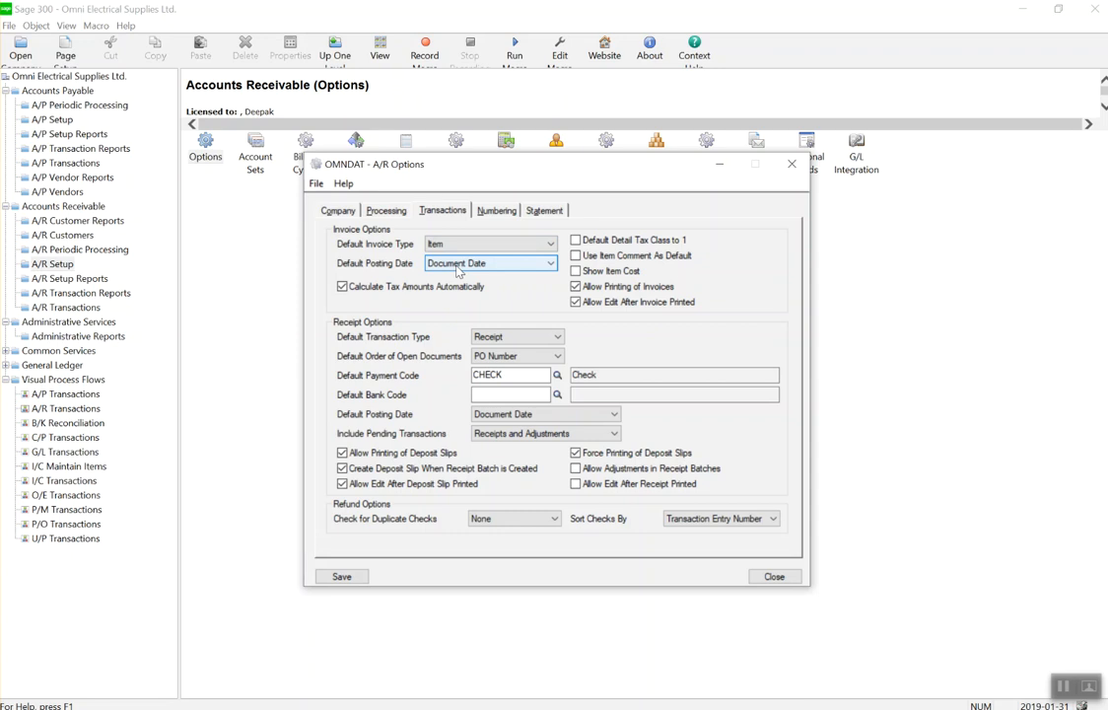
key(Tab)
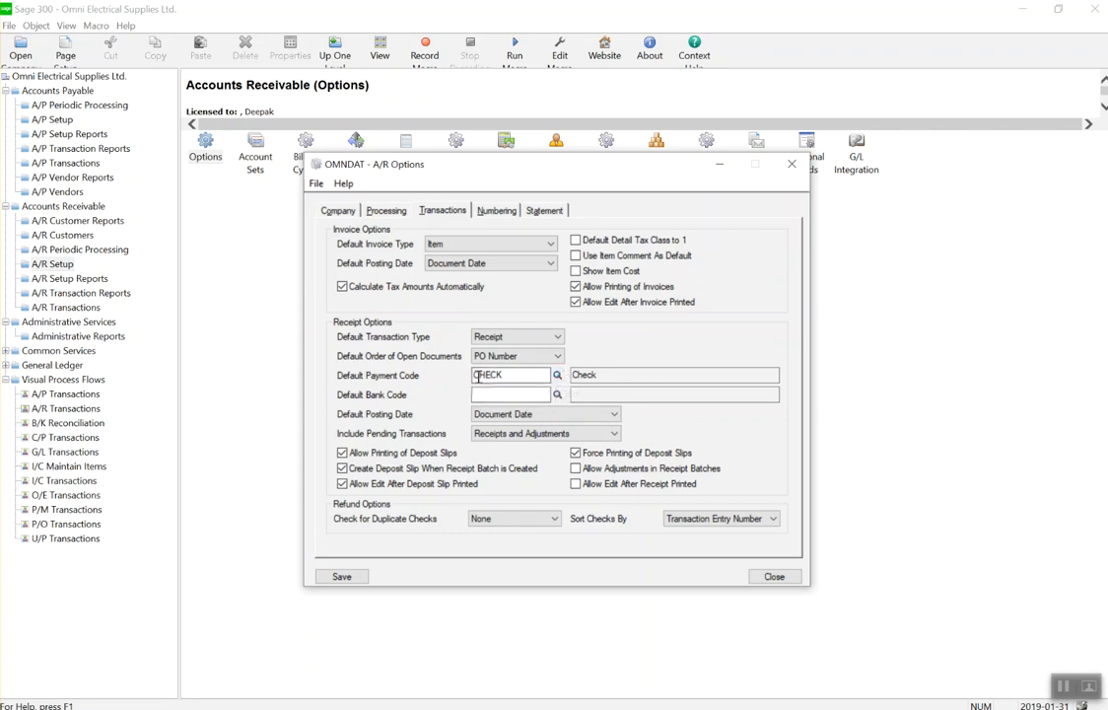
Choose TDCHQ from the bank finder as the A/R default bank code.
click(557, 395)
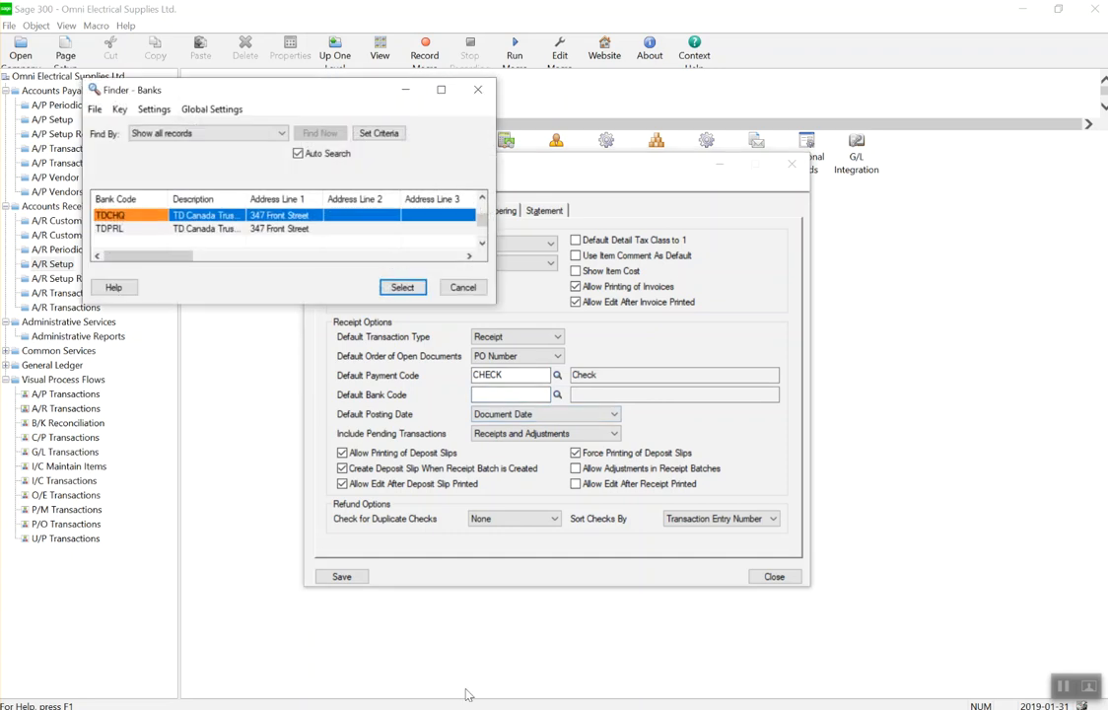
double_click(176, 216)
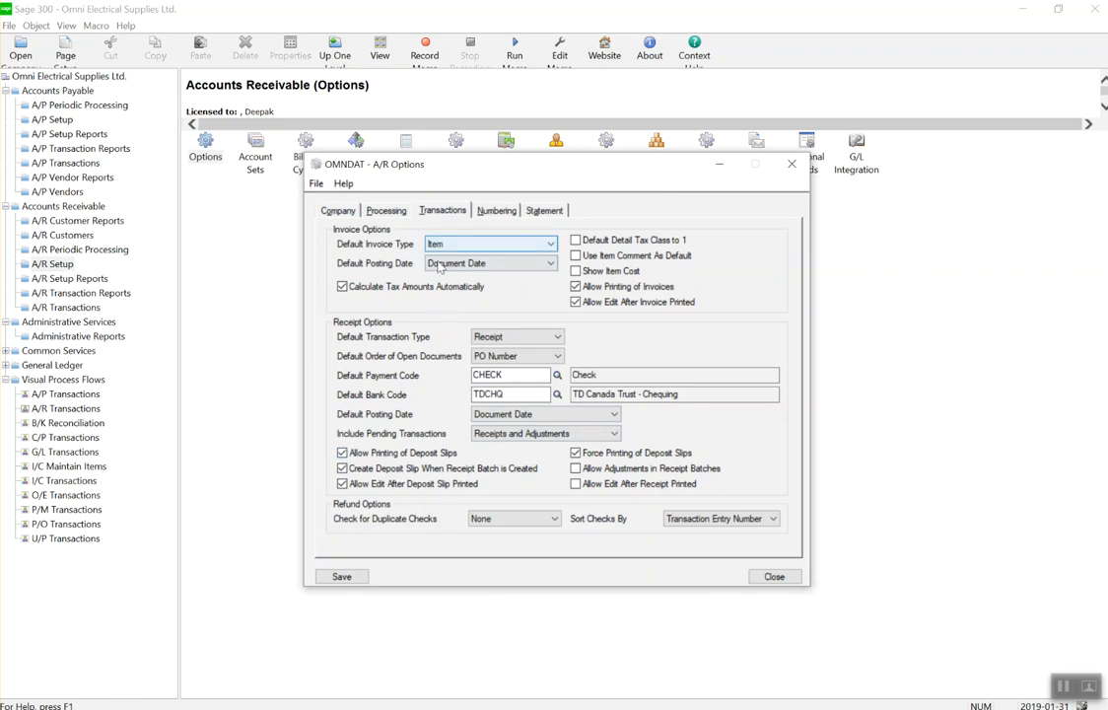
click(496, 210)
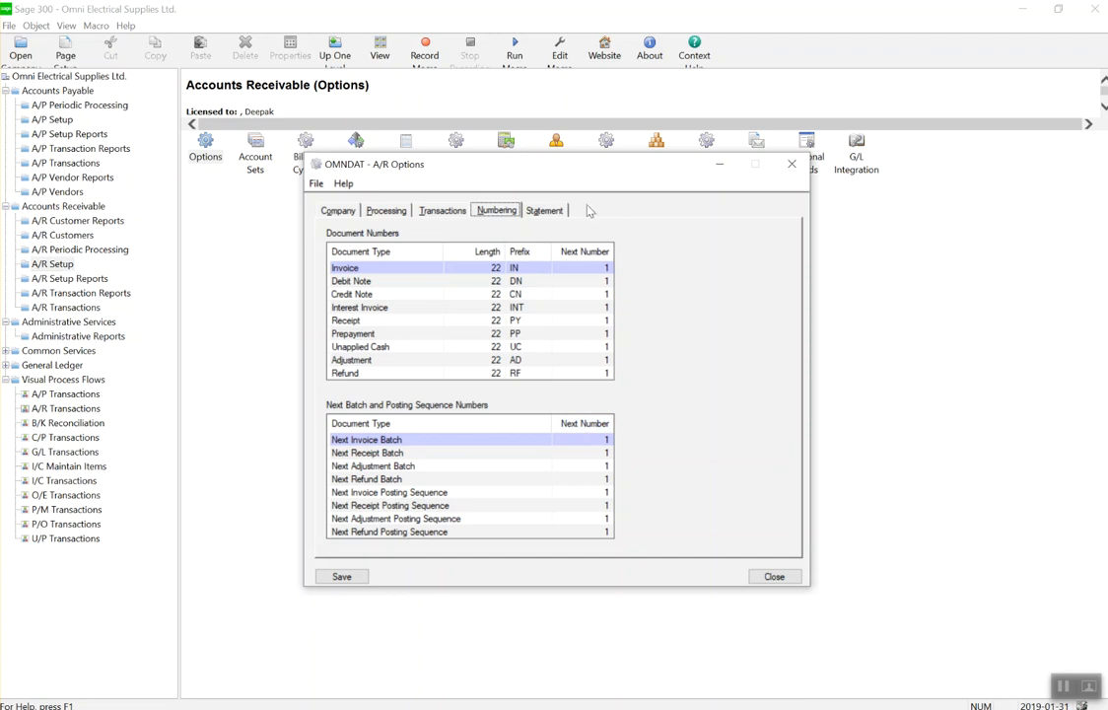
Check the 1 to 30 aging period on the Statement page, then save and close A/R Options.
click(551, 212)
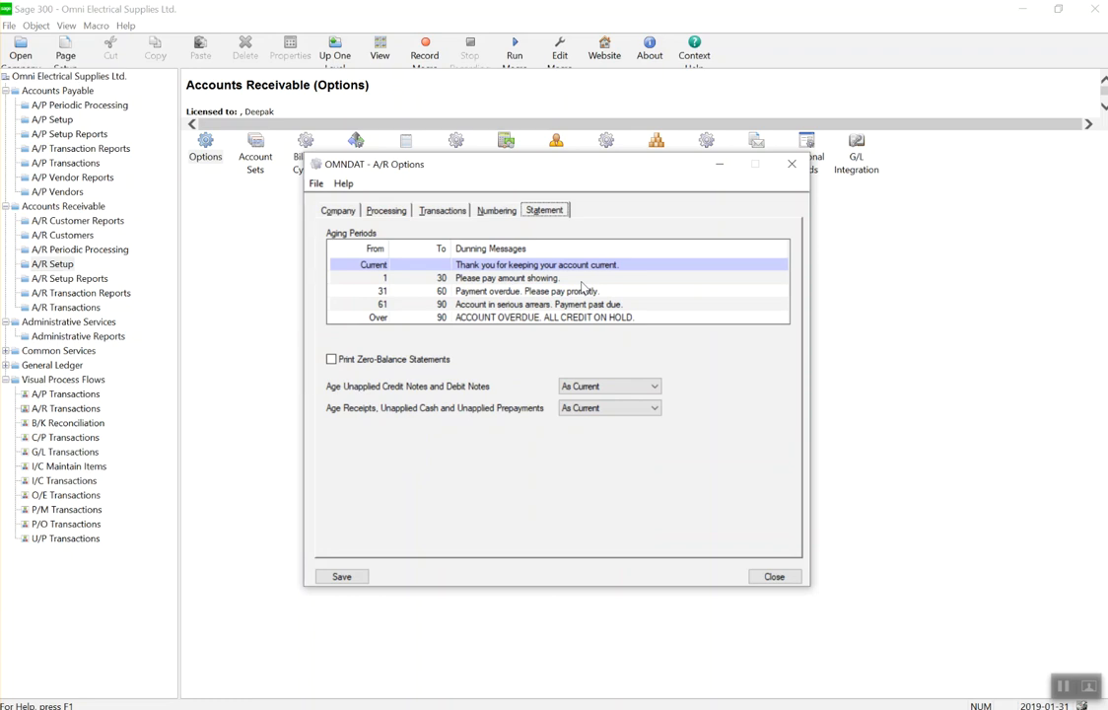
click(384, 278)
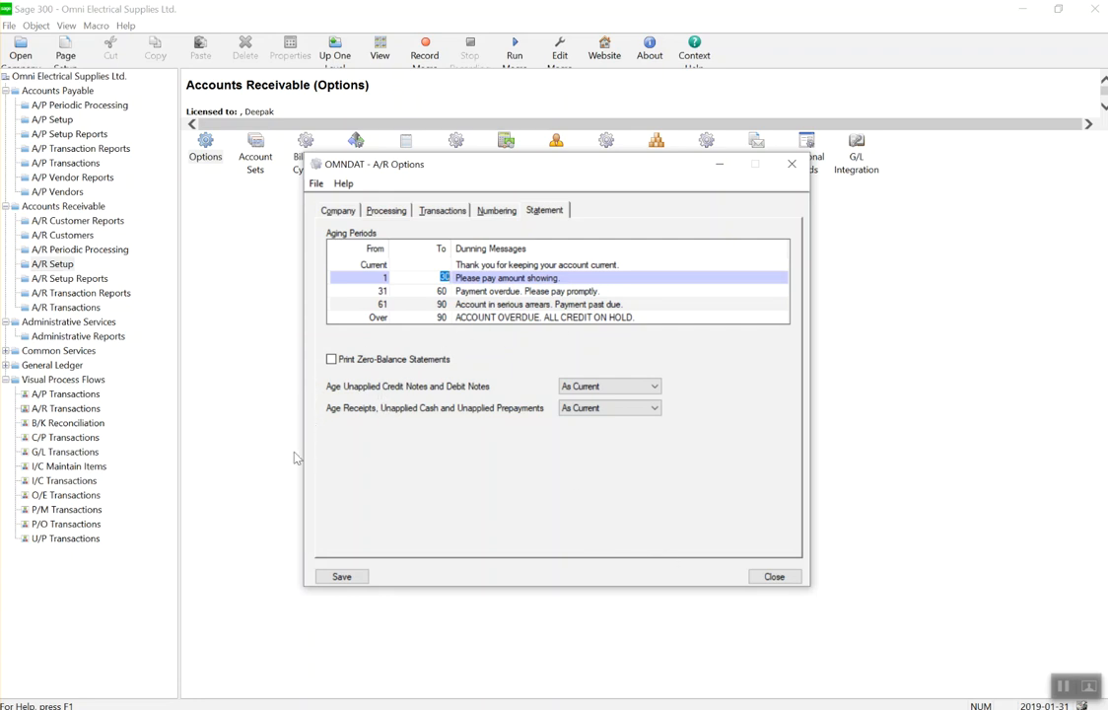
click(359, 580)
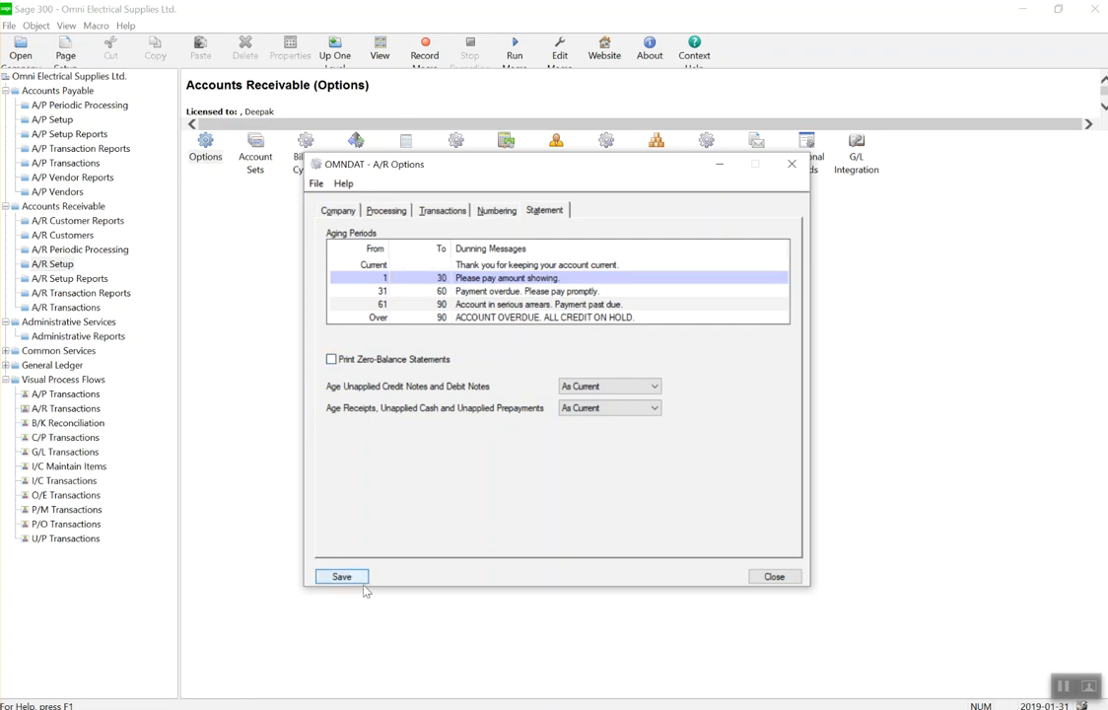
click(774, 576)
click(259, 174)
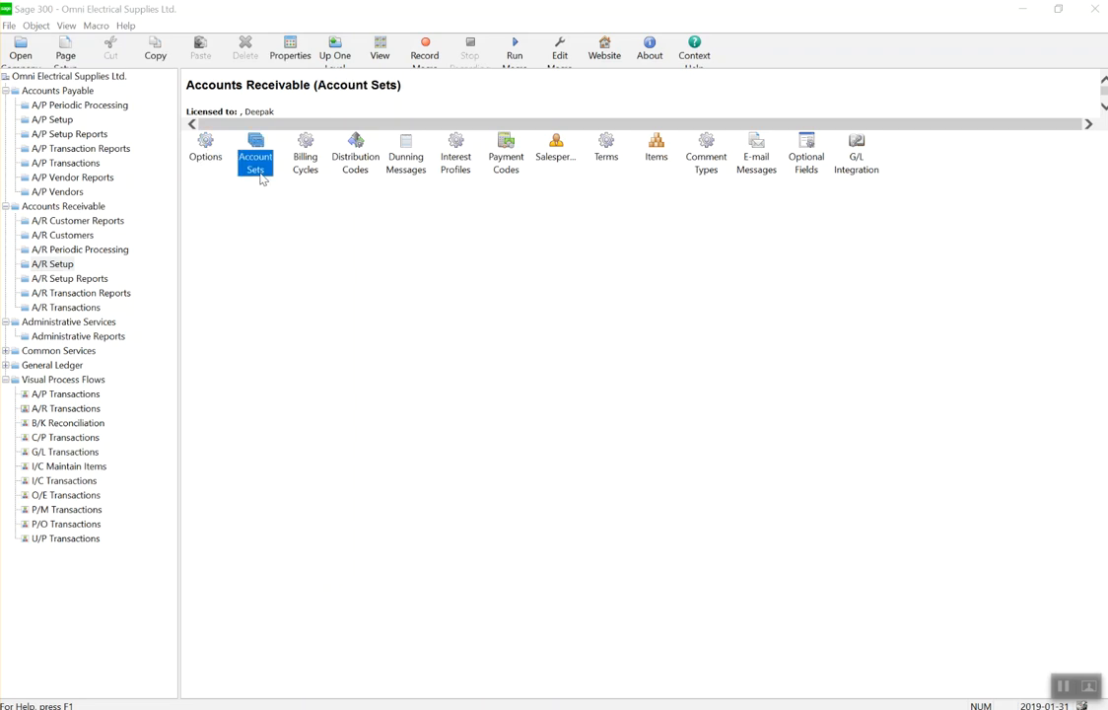
Open the A/R Account Sets window with a blank account set form.
double_click(241, 143)
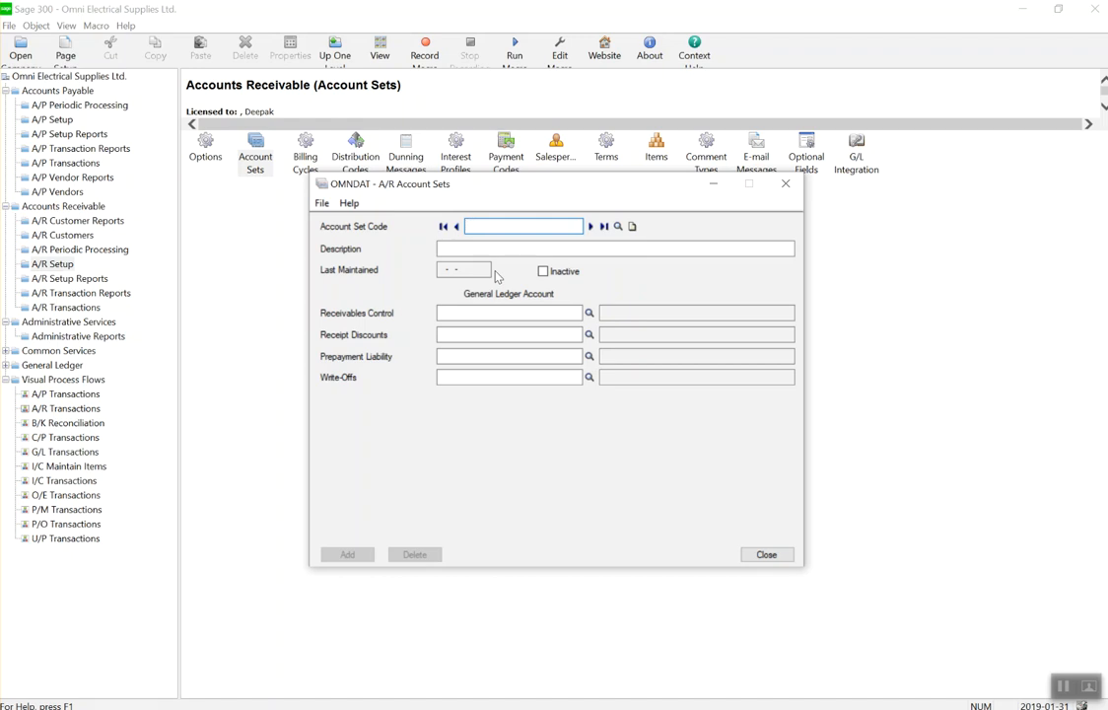
Enter account set CADELE, 'Canadian Electrical', with receivables control account 1100.
text(LWEC)
key(BackSpace)
key(BackSpace)
key(BackSpace)
key(BackSpace)
key(BackSpace)
text(ADELE)
key(Tab)
text(Canadi)
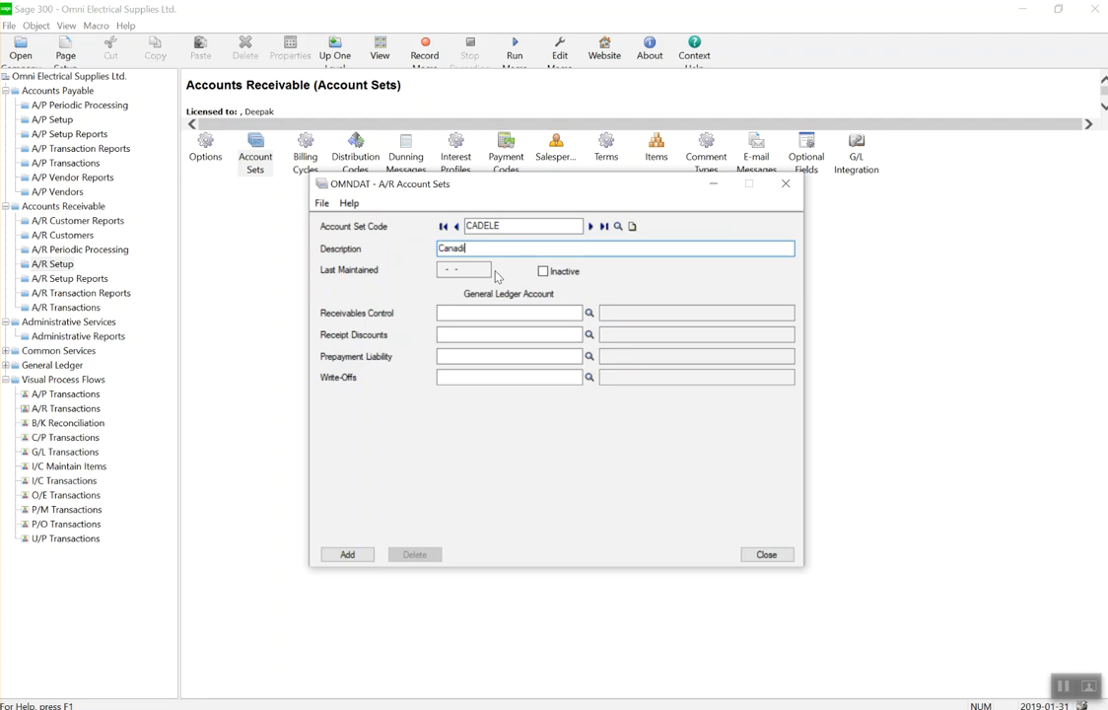
text(an Electrical)
click(589, 314)
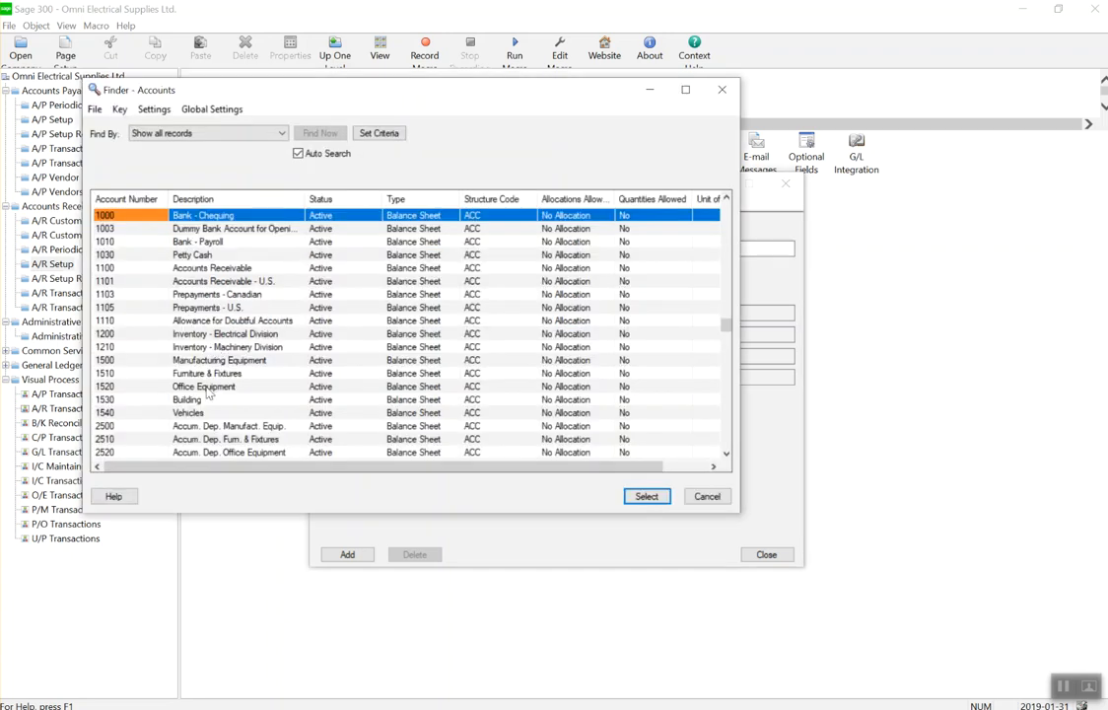
click(217, 268)
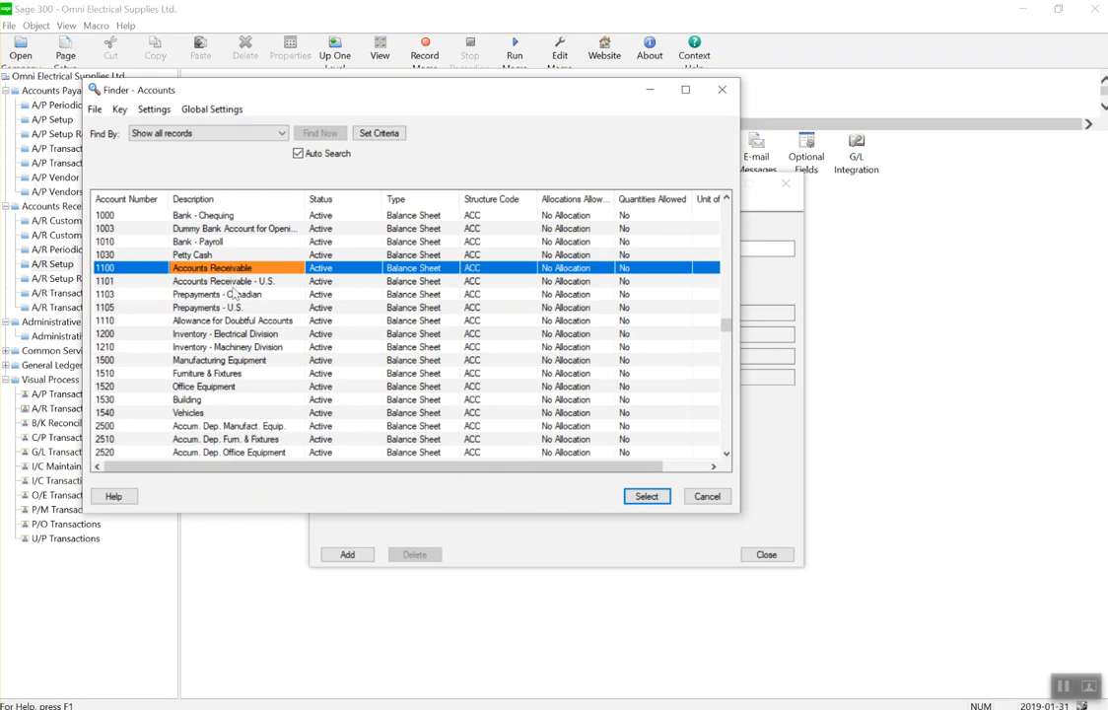
double_click(244, 268)
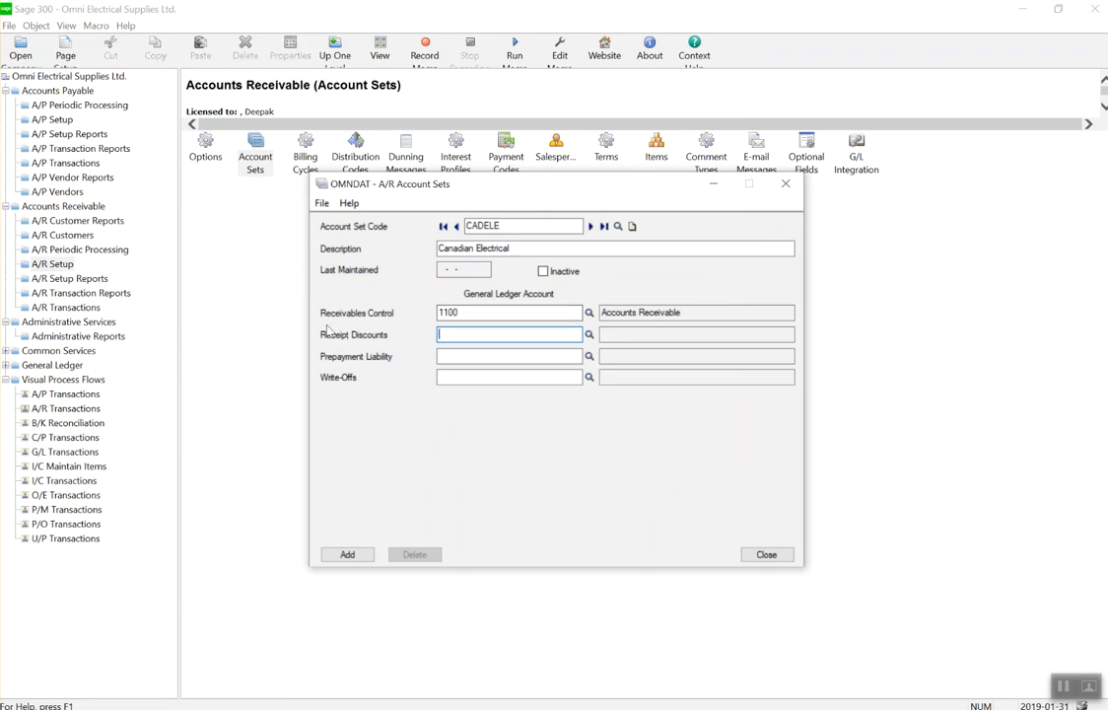
Set the receipt discounts account to 4600-100 Sales Returns.
click(590, 334)
key(Down)
key(Down)
key(Down)
key(Down)
key(Down)
key(Down)
key(Down)
key(Down)
key(Down)
key(Down)
key(Down)
key(Down)
key(Down)
key(Down)
key(Down)
key(Down)
key(Down)
key(Down)
key(Down)
key(Down)
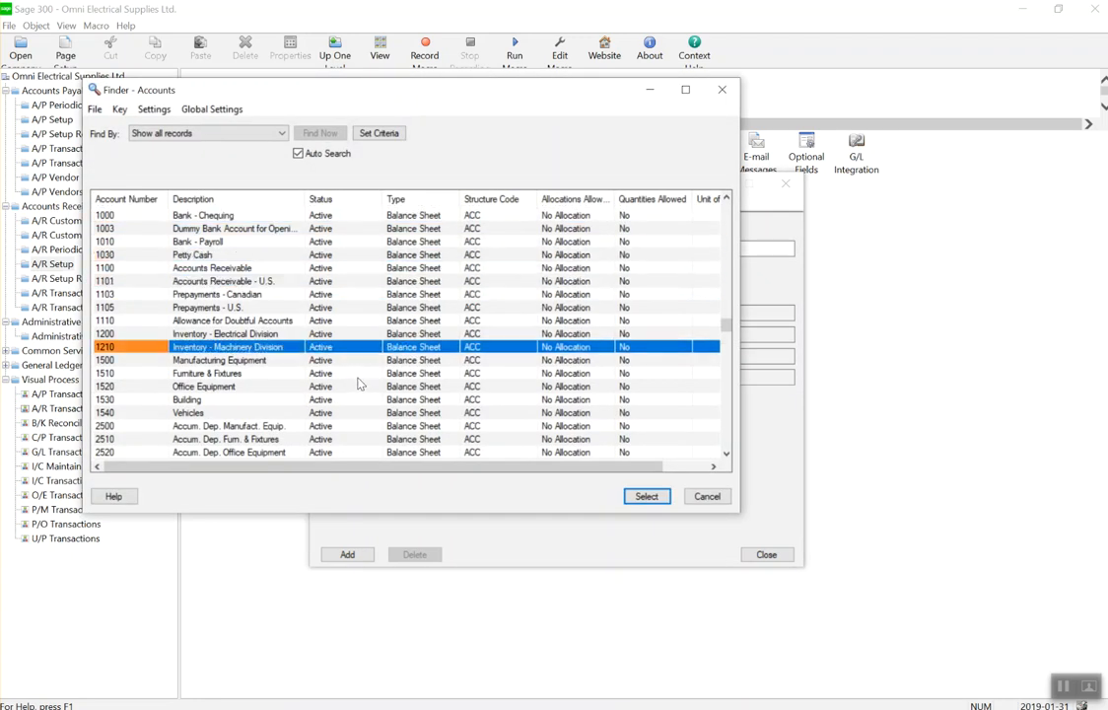
key(Down)
key(Down)
key(Down)
key(Down)
key(Down)
key(Down)
key(Down)
key(Down)
key(Down)
key(Down)
key(Down)
key(Down)
key(Down)
key(Down)
key(Down)
key(Down)
key(Down)
key(Down)
key(Down)
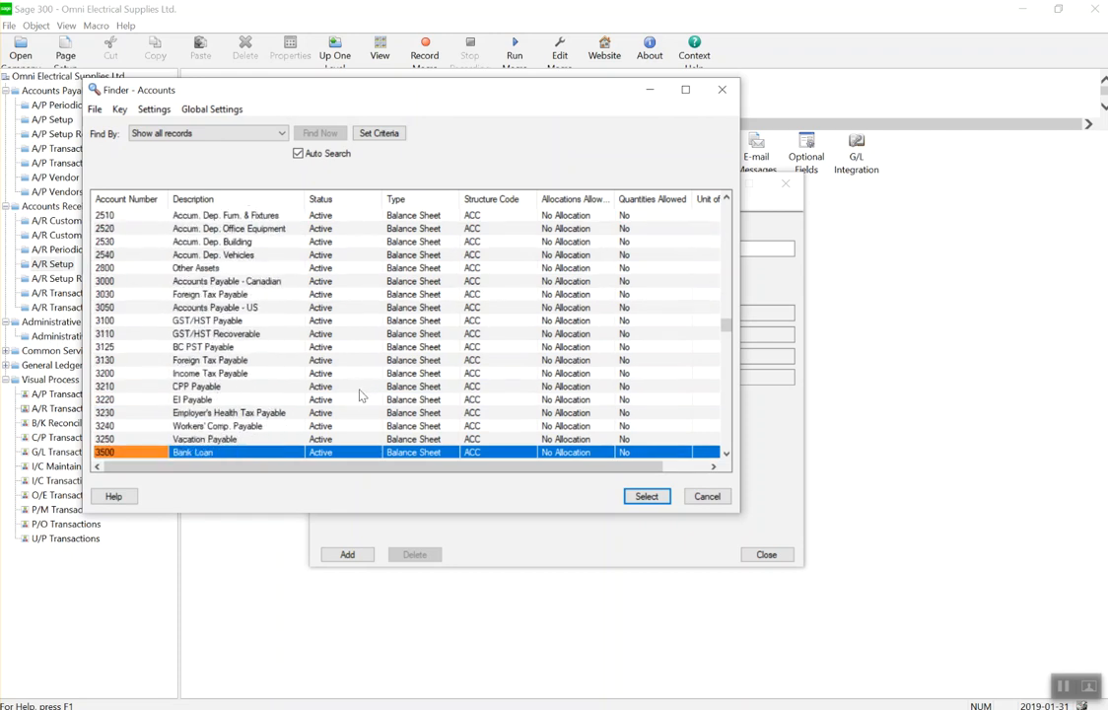
key(Down)
key(Down)
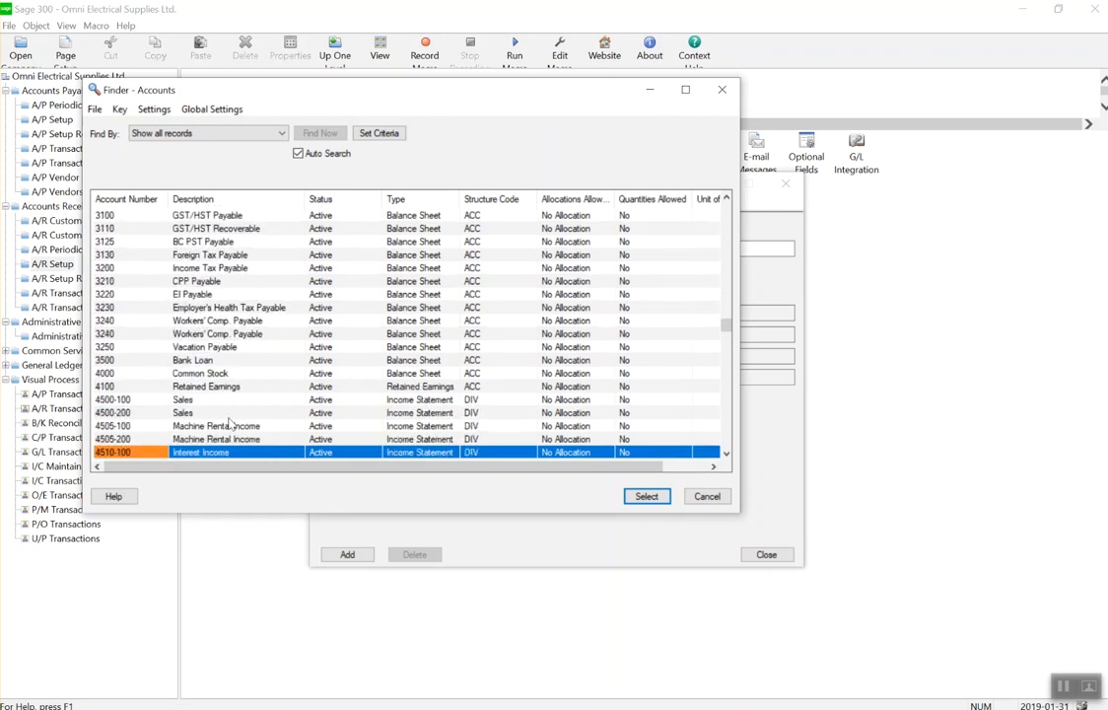
key(Down)
key(Down)
key(Down)
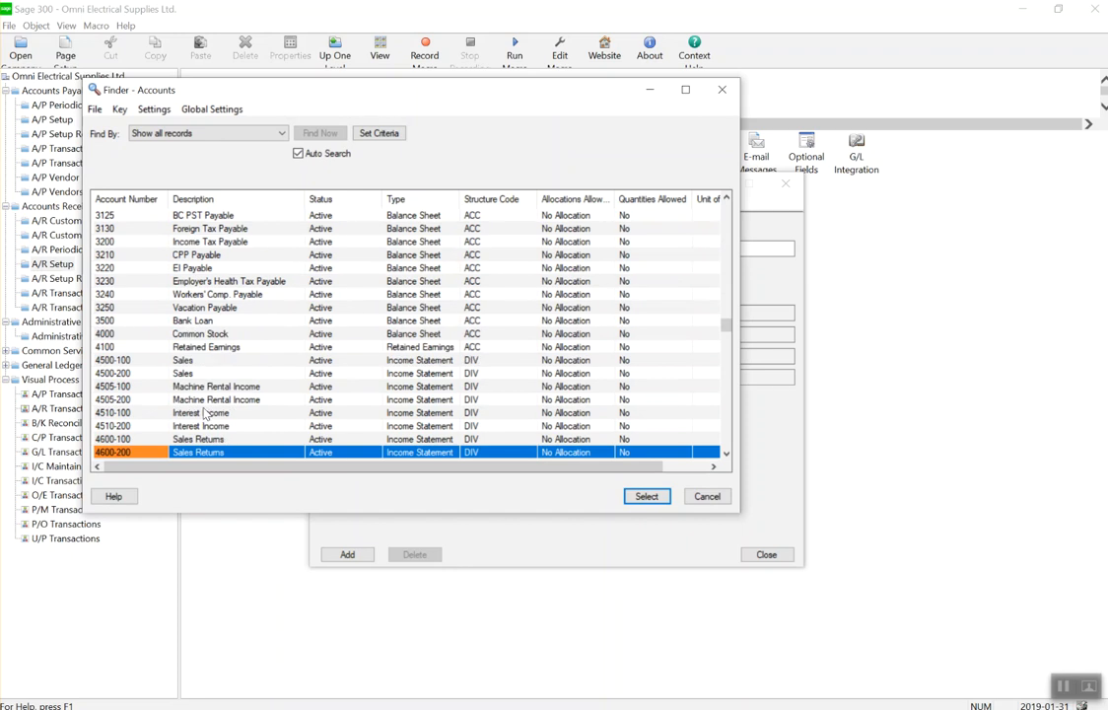
key(Up)
key(Up)
key(Up)
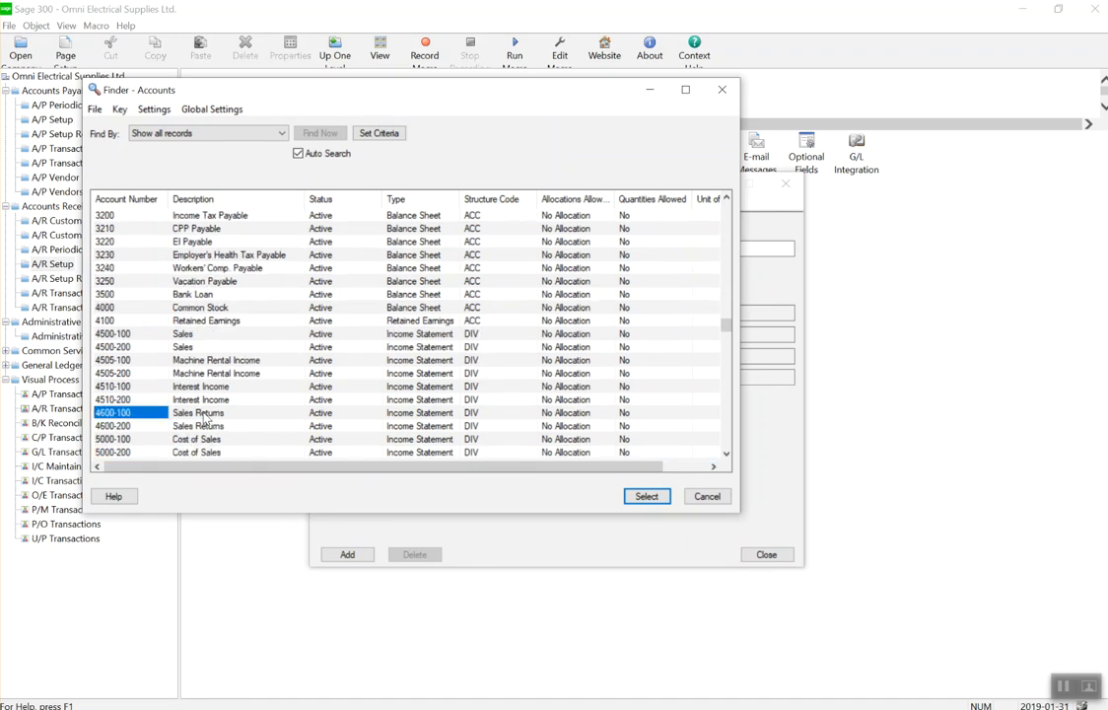
key(Return)
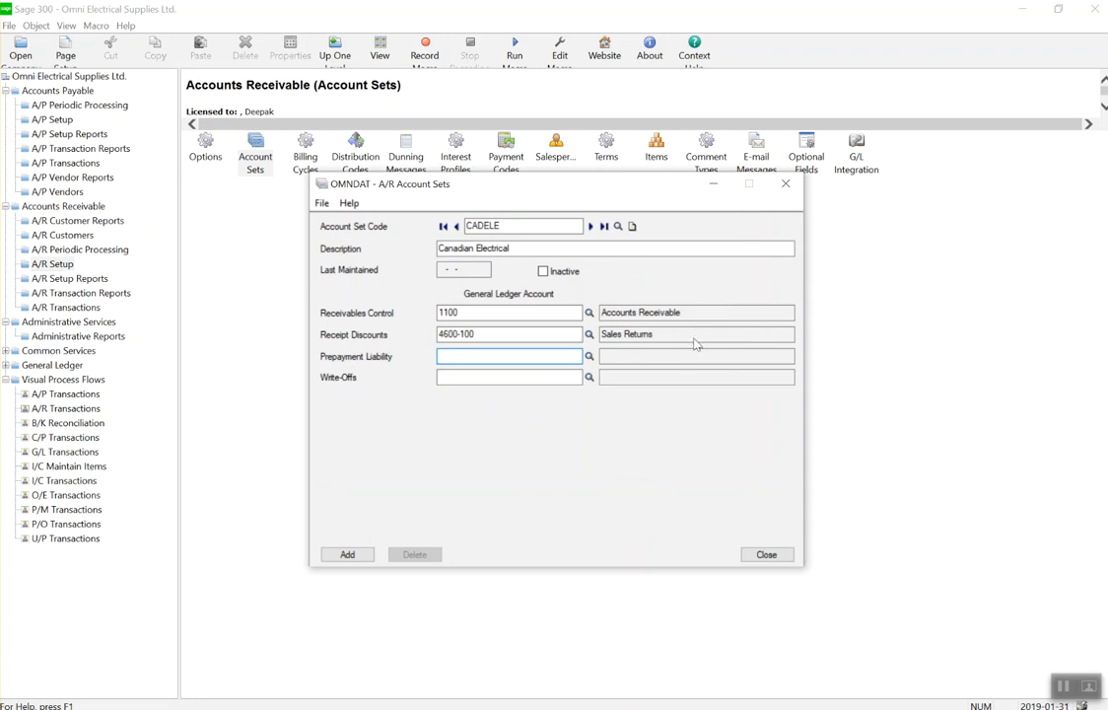
Set prepayment liability to 1103 and write-offs to 6220-100.
click(589, 357)
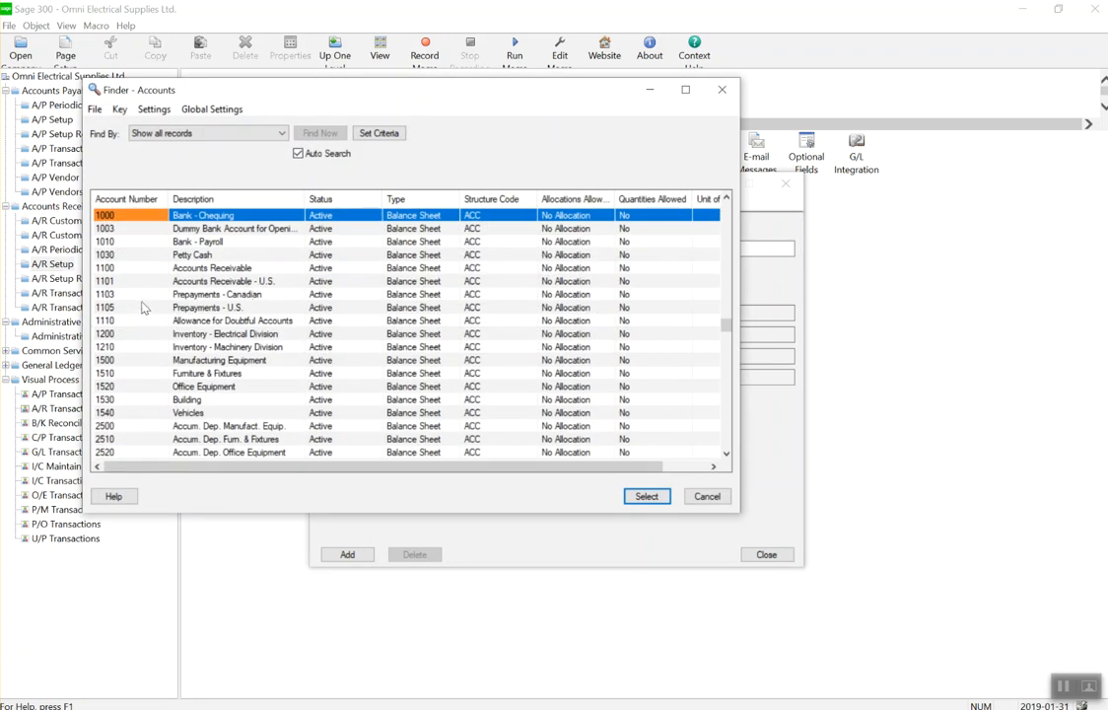
click(262, 295)
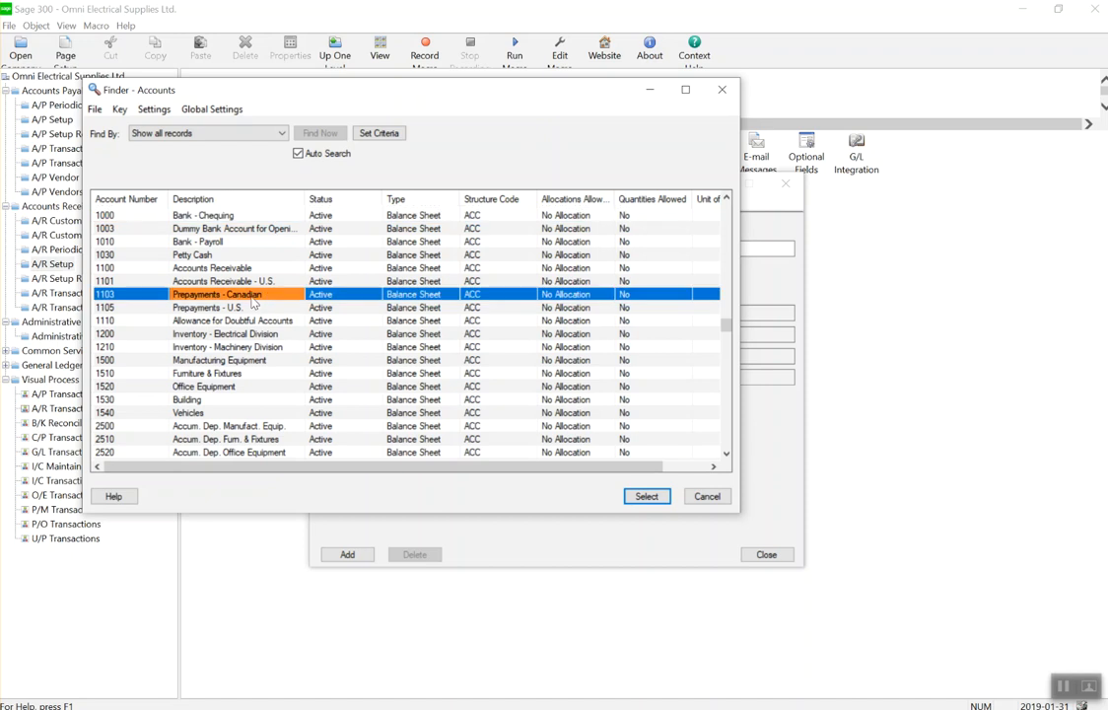
double_click(251, 299)
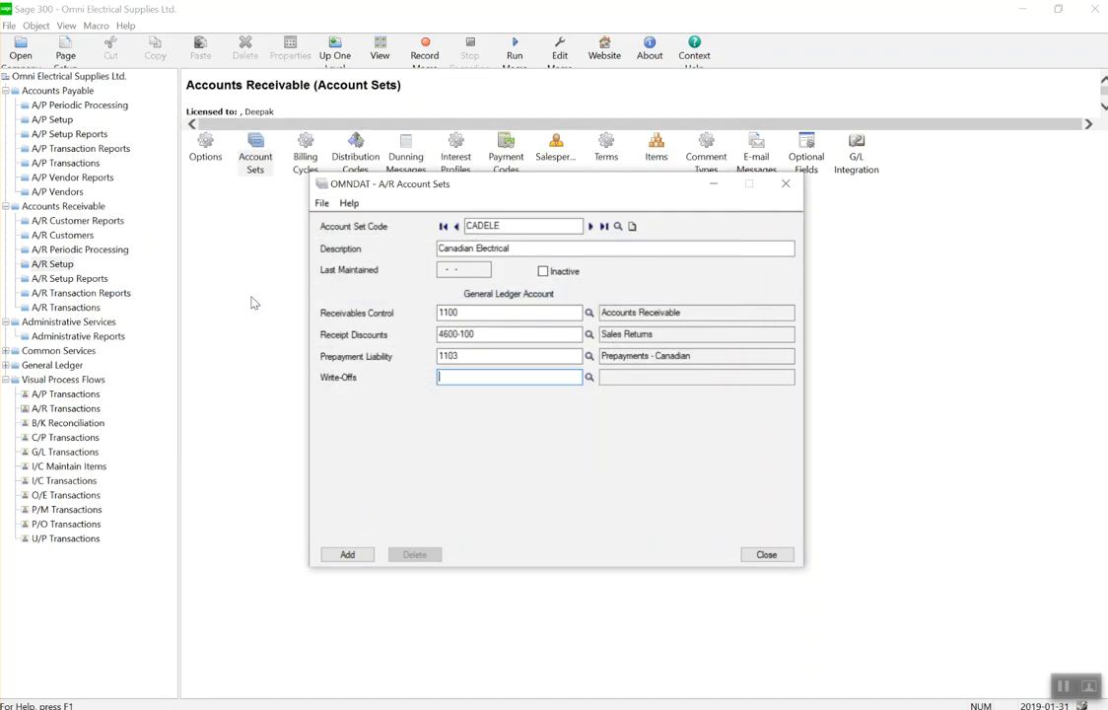
click(588, 377)
click(202, 318)
key(Down)
key(Down)
key(Down)
key(Down)
key(Down)
key(Down)
key(Down)
key(Down)
key(Down)
key(Down)
key(Down)
key(Down)
key(Down)
key(Down)
key(Down)
key(Down)
key(Down)
key(Down)
key(Down)
key(Down)
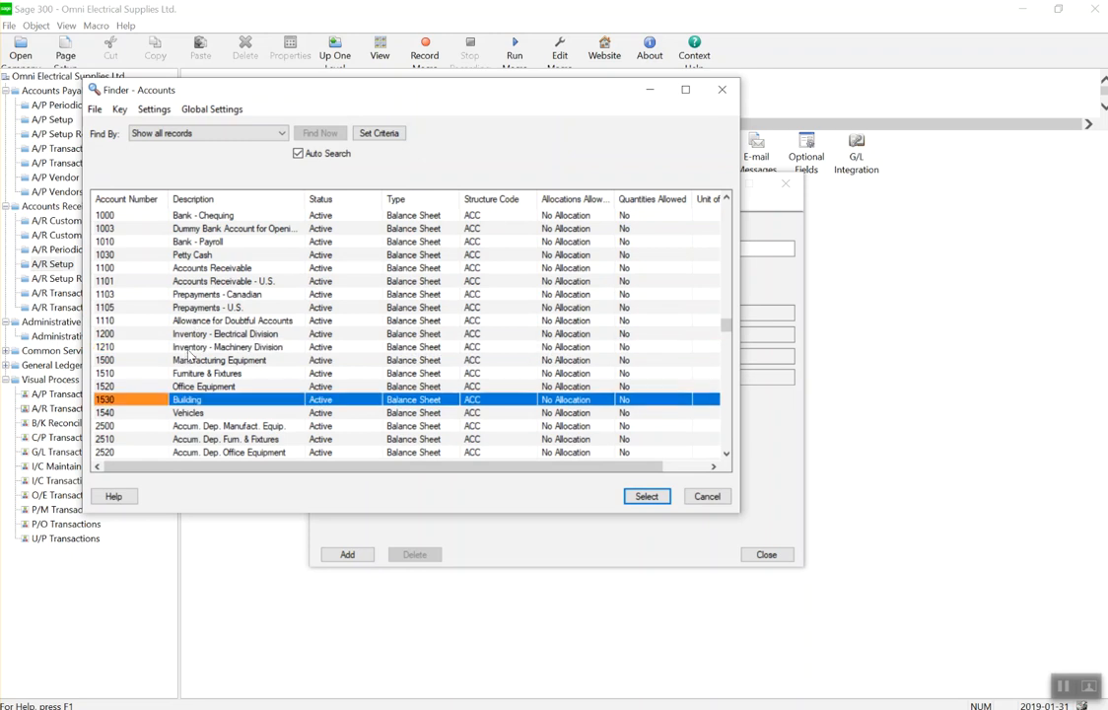
key(Down)
key(Down)
key(Down)
key(Down)
key(Down)
key(Down)
key(Down)
key(Down)
key(Down)
key(Down)
key(Down)
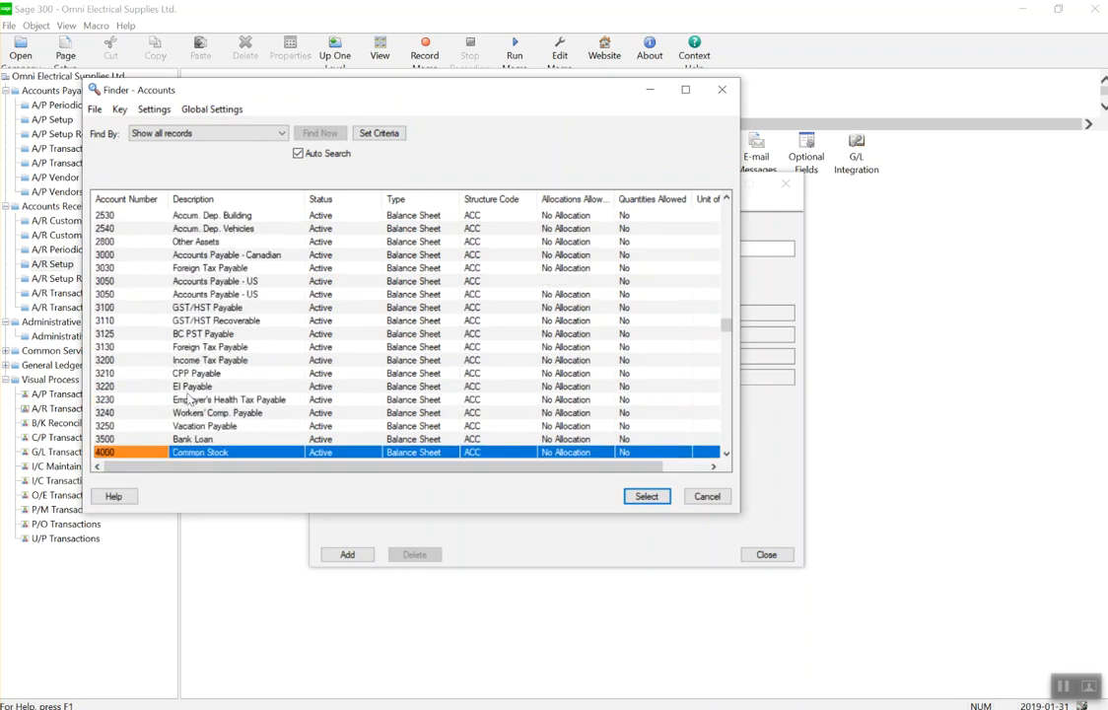
key(Down)
key(Down)
key(Down)
key(Down)
key(Down)
key(Down)
key(Down)
key(Down)
key(Down)
key(Down)
key(Down)
key(Down)
key(Down)
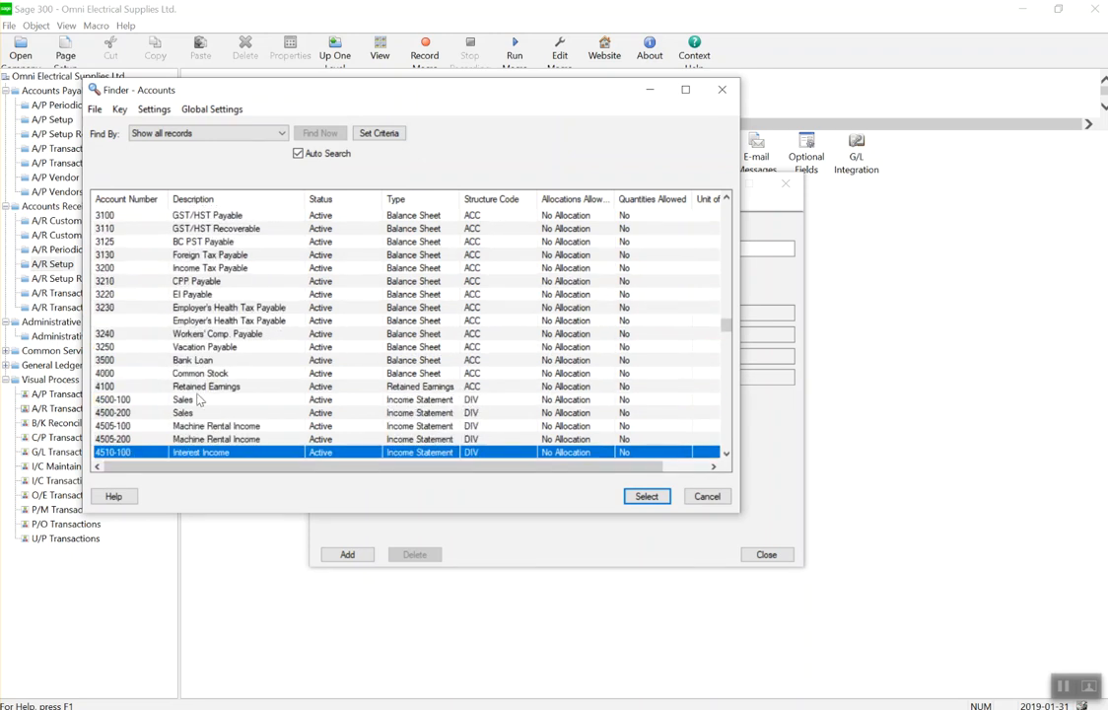
key(Down)
key(Down)
key(Down)
key(Down)
key(Down)
key(Down)
key(Down)
key(Down)
key(Down)
key(Down)
key(Down)
key(Down)
key(Down)
key(Down)
key(Down)
key(Down)
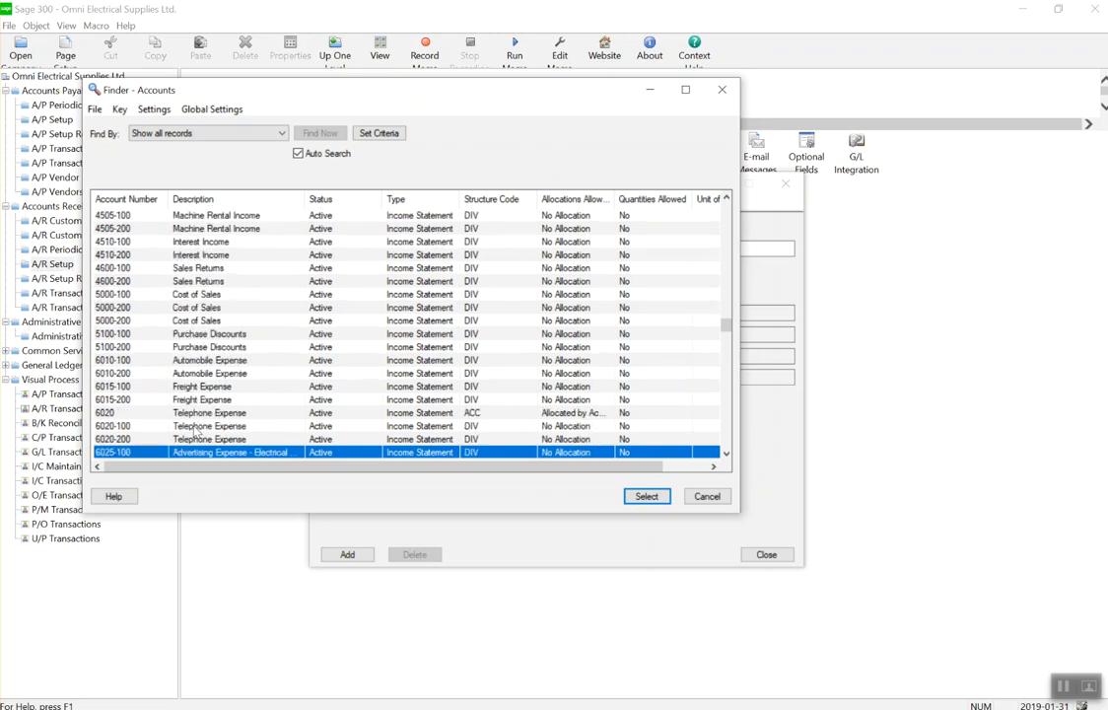
key(Down)
key(Down)
key(Down)
key(Down)
key(Down)
key(Down)
key(Down)
key(Down)
key(Down)
key(Down)
key(Down)
key(Down)
key(Down)
key(Down)
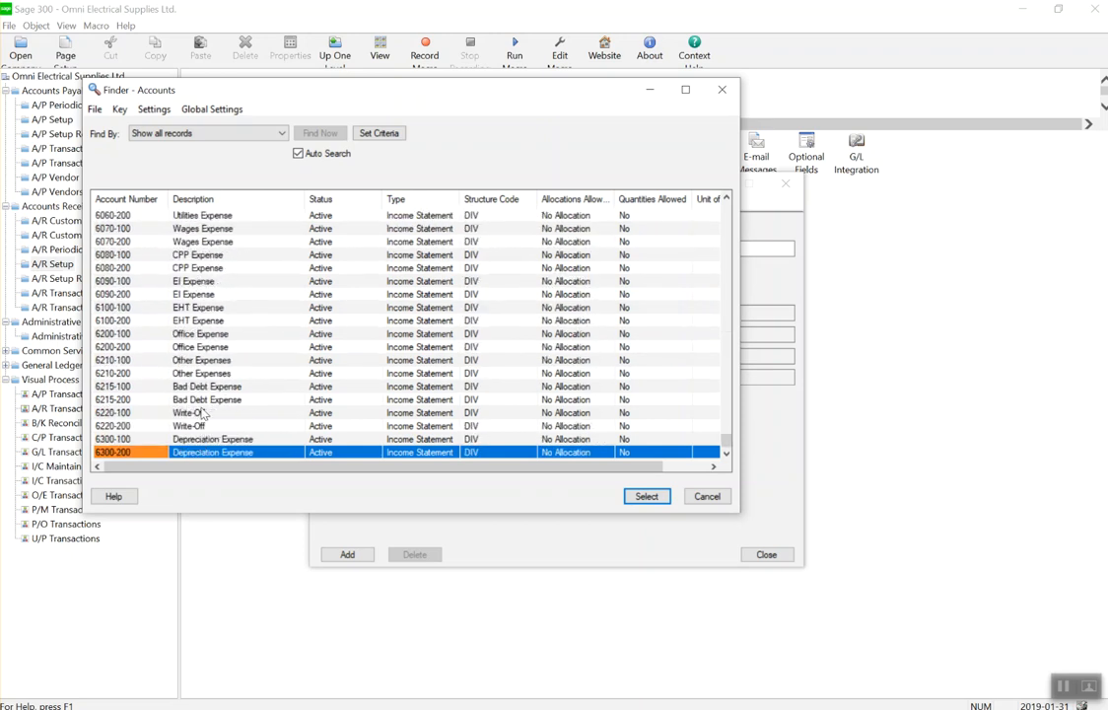
double_click(202, 413)
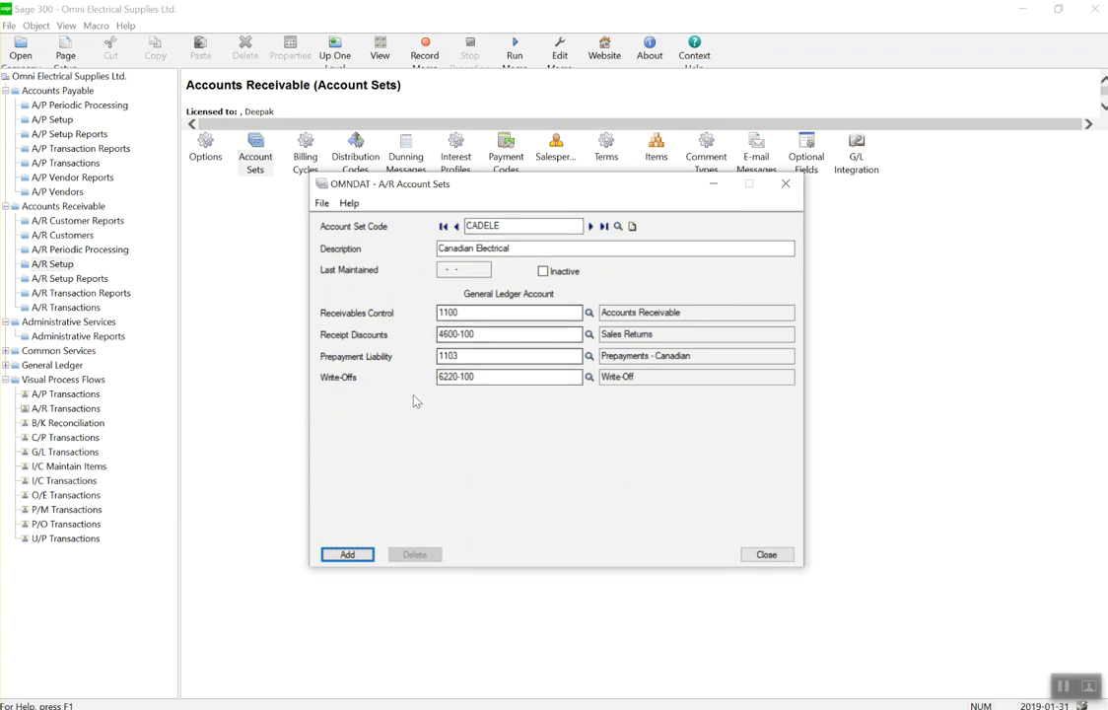
Save CADELE, confirm it is listed as Active in the account set finder, and close the form.
click(357, 552)
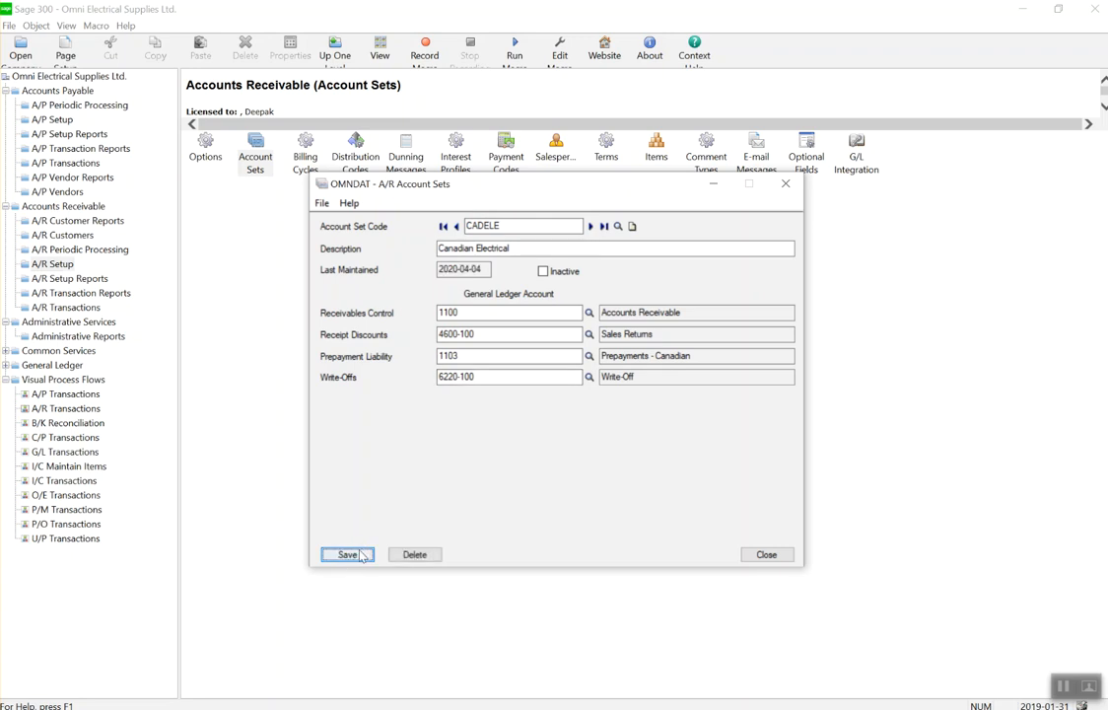
click(633, 226)
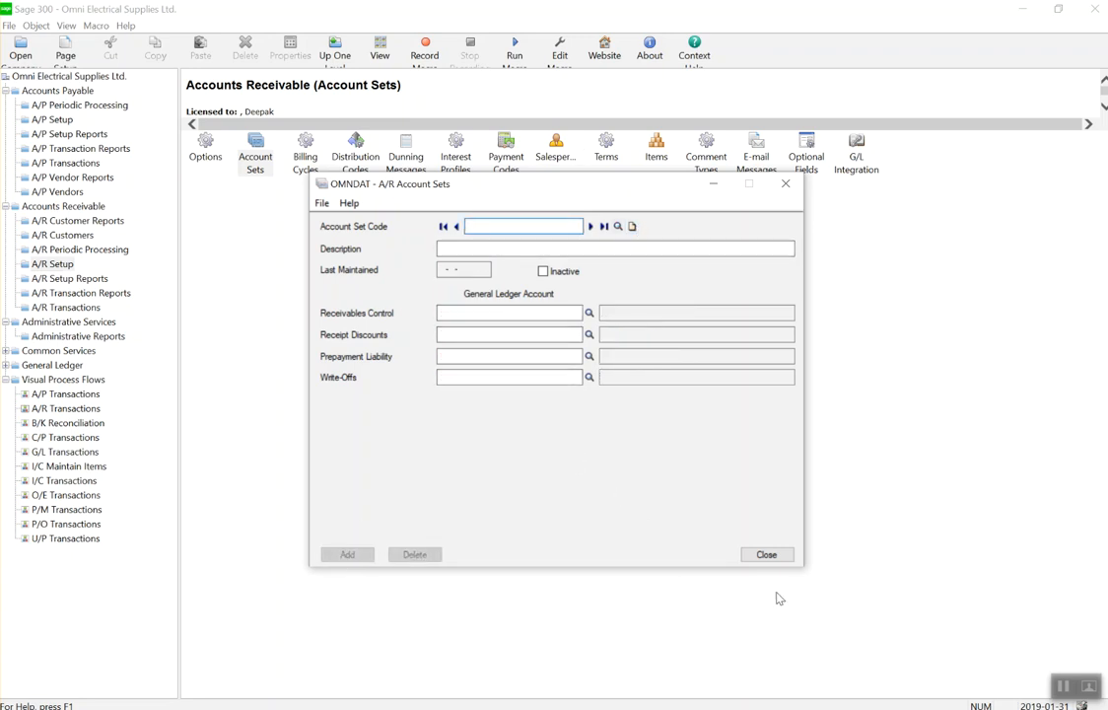
click(618, 227)
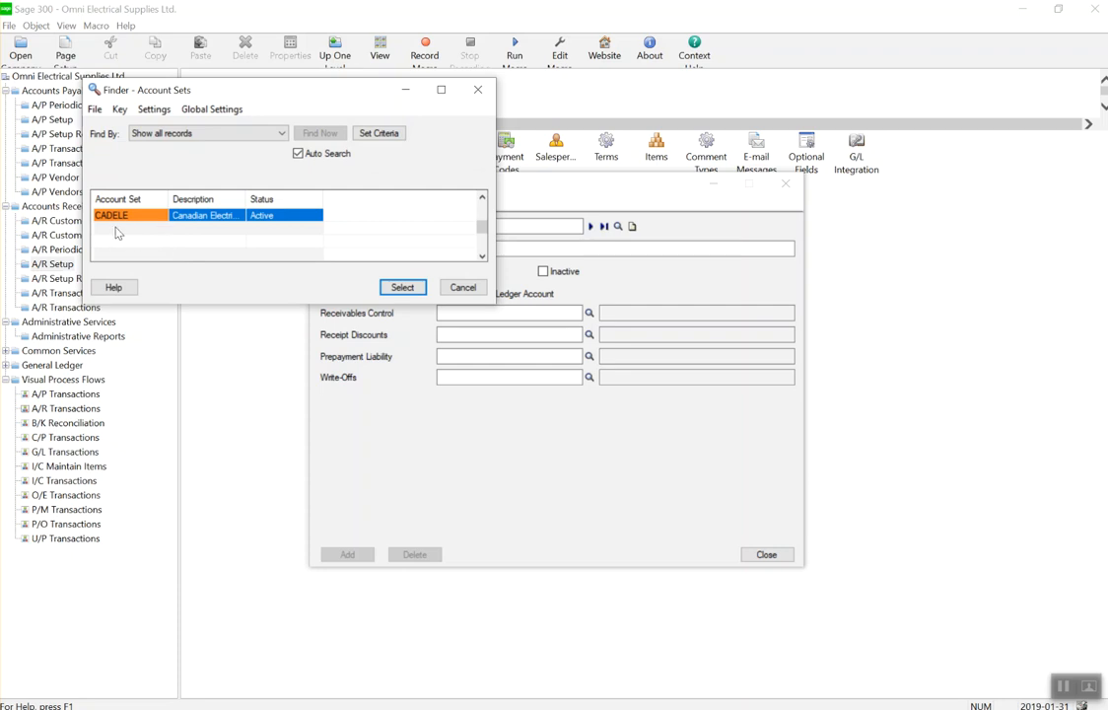
click(464, 287)
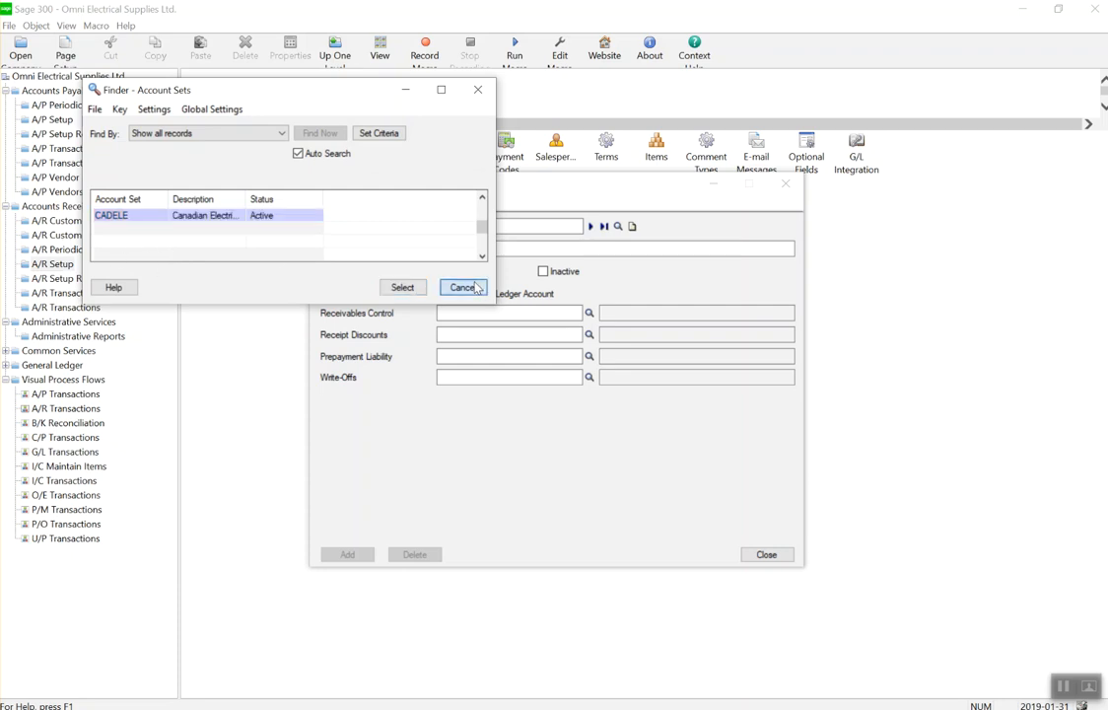
click(774, 555)
Open Billing Cycles and enter cycle MNTHLY, description 'Monthky', with a 30-day frequency.
click(314, 168)
double_click(316, 172)
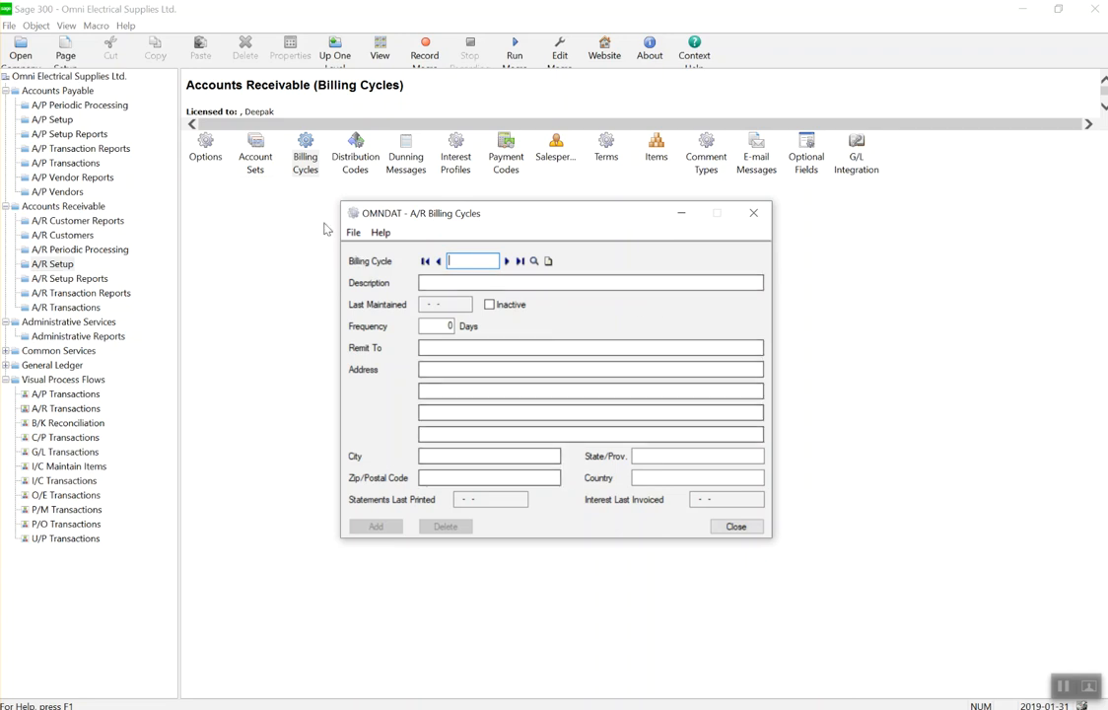
text(MONT)
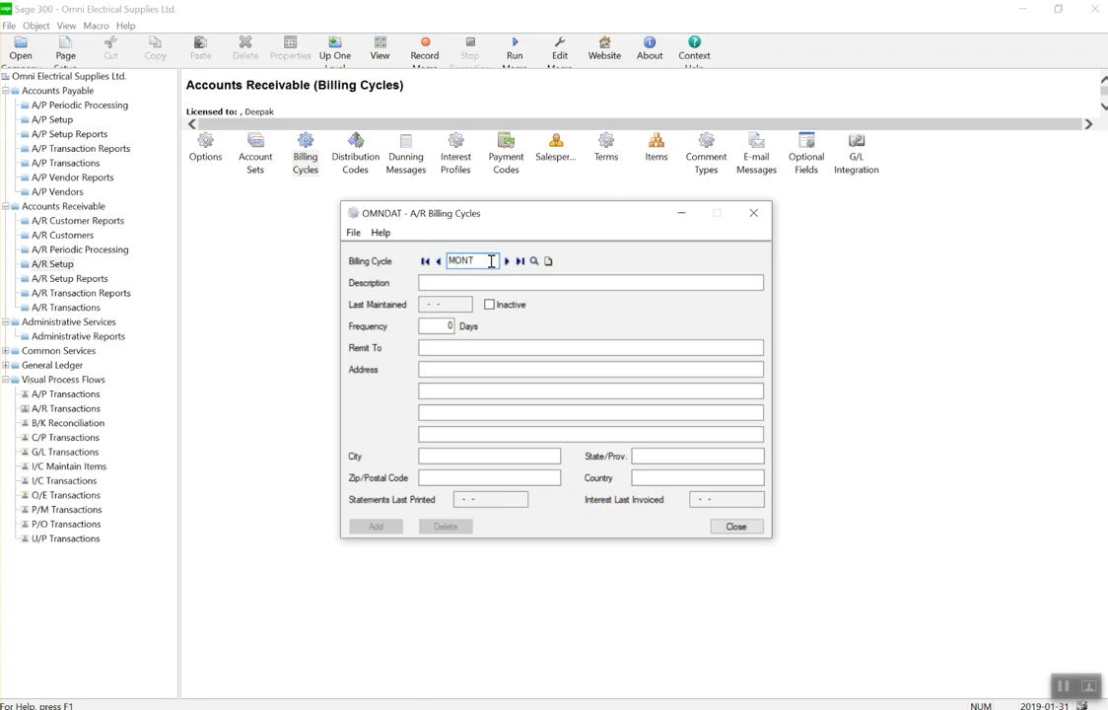
text(HL)
key(BackSpace)
key(BackSpace)
key(BackSpace)
text(NT)
key(BackSpace)
text(H)
key(BackSpace)
key(BackSpace)
key(BackSpace)
text(HLY)
key(Tab)
text(Monthky)
click(435, 326)
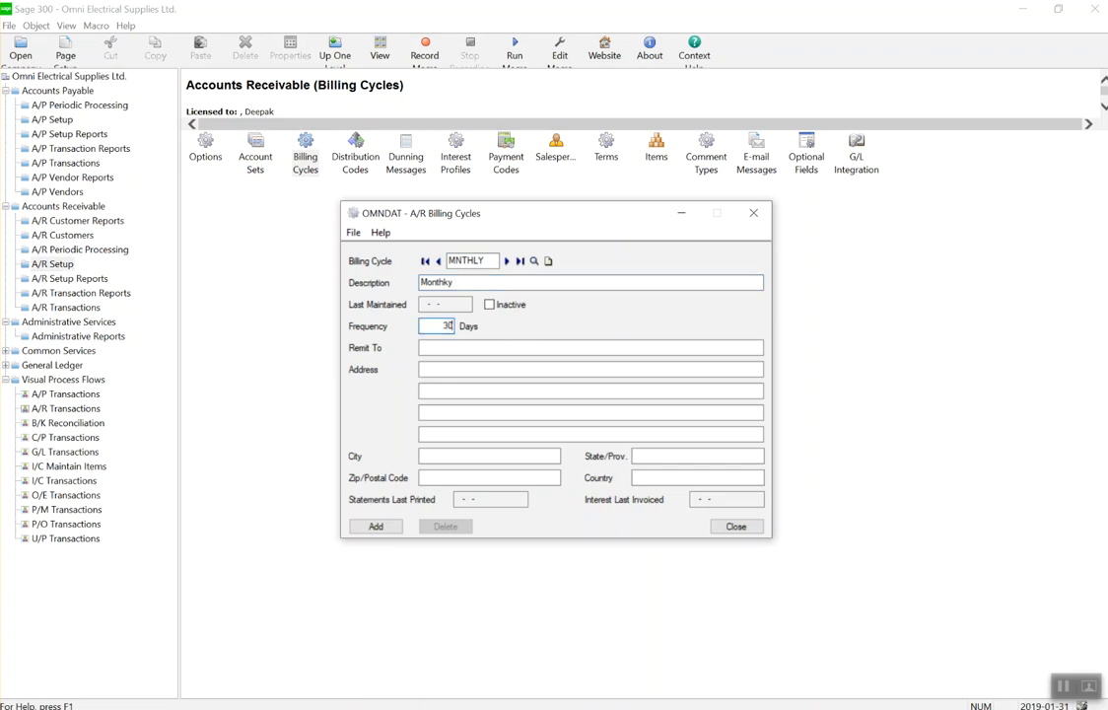
key(Tab)
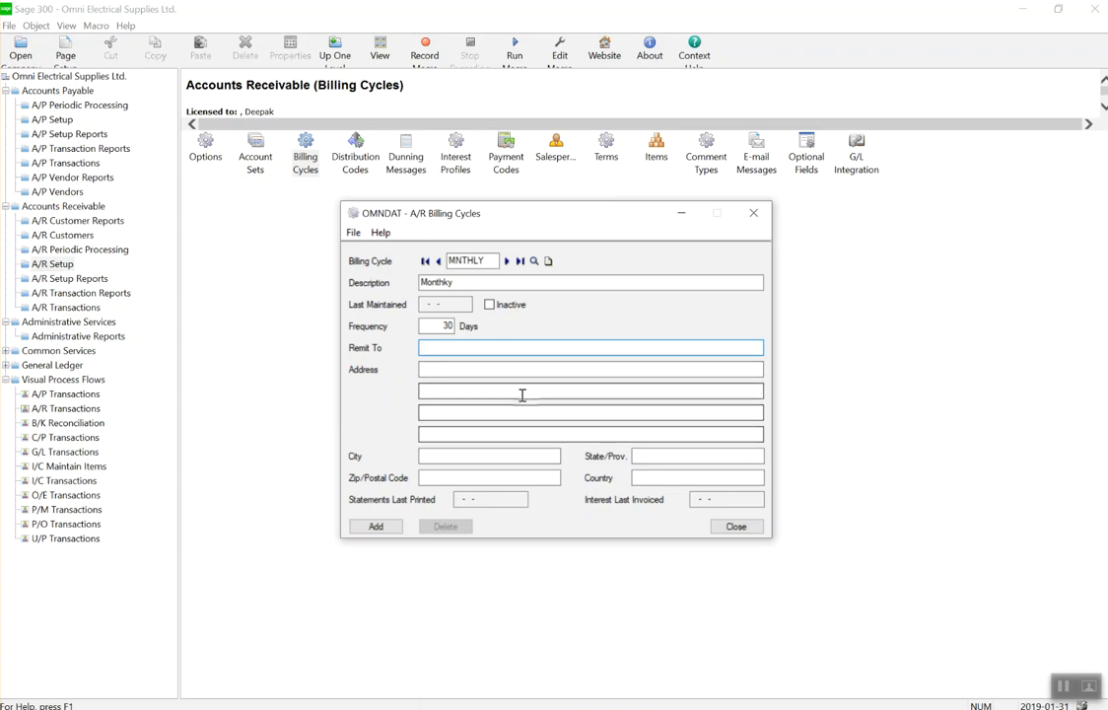
Enter province ON and country CAN, add the MNTHLY cycle, and close the window.
click(636, 456)
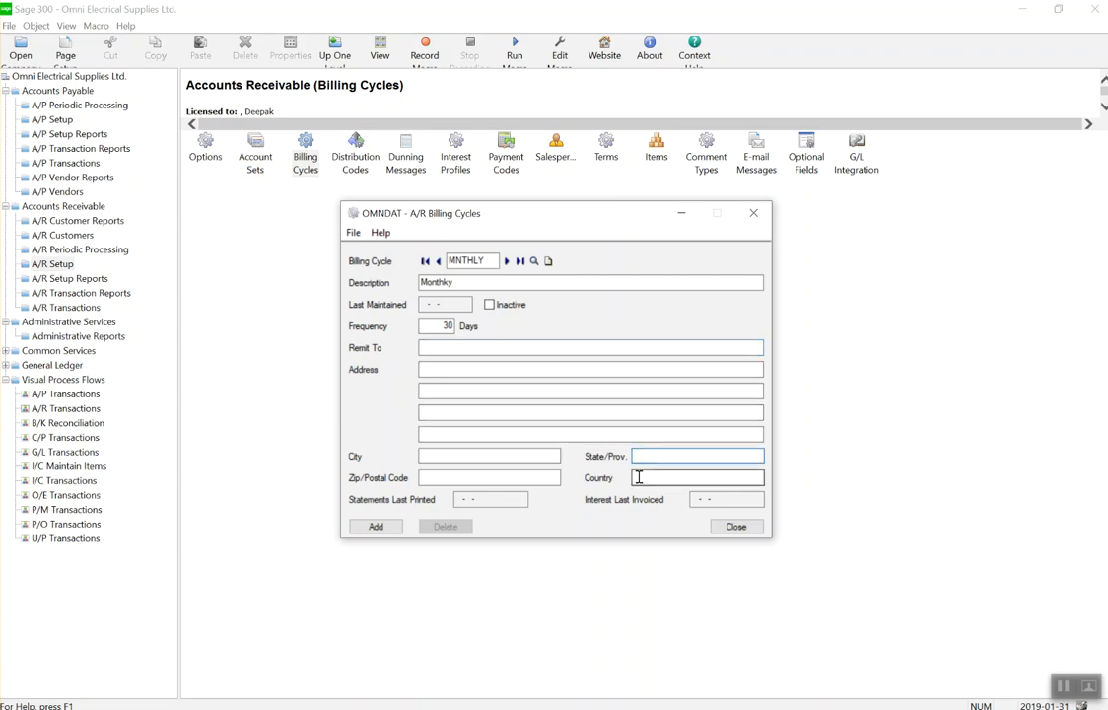
text(ON)
click(639, 478)
text(CAN)
click(392, 528)
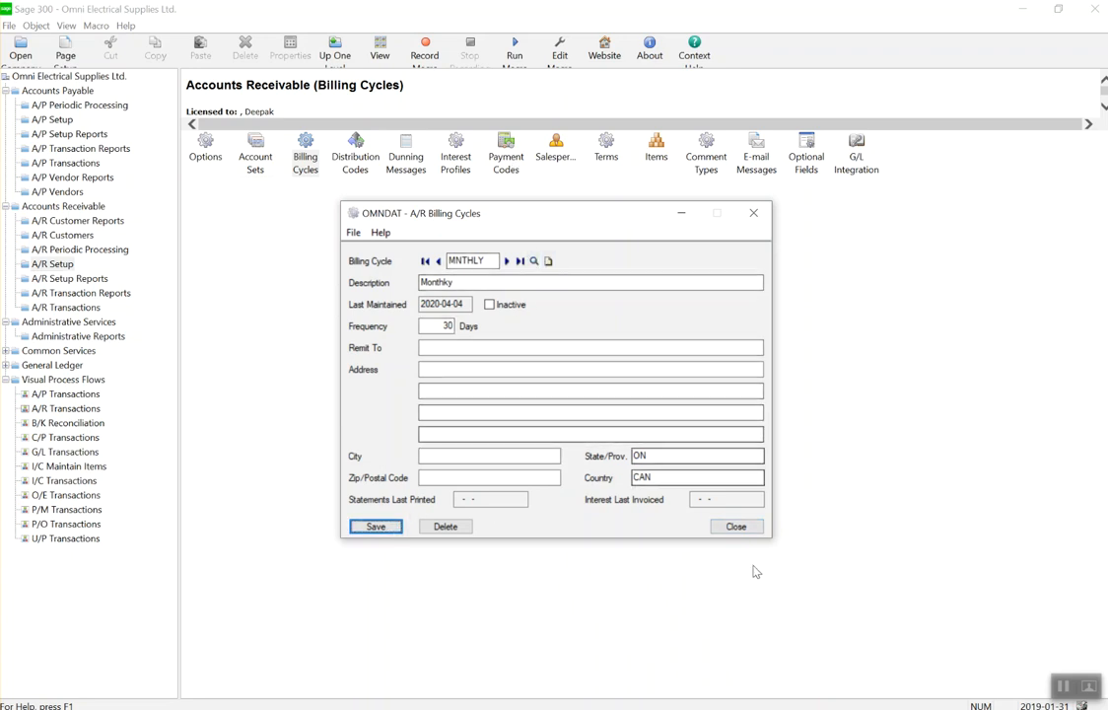
click(729, 526)
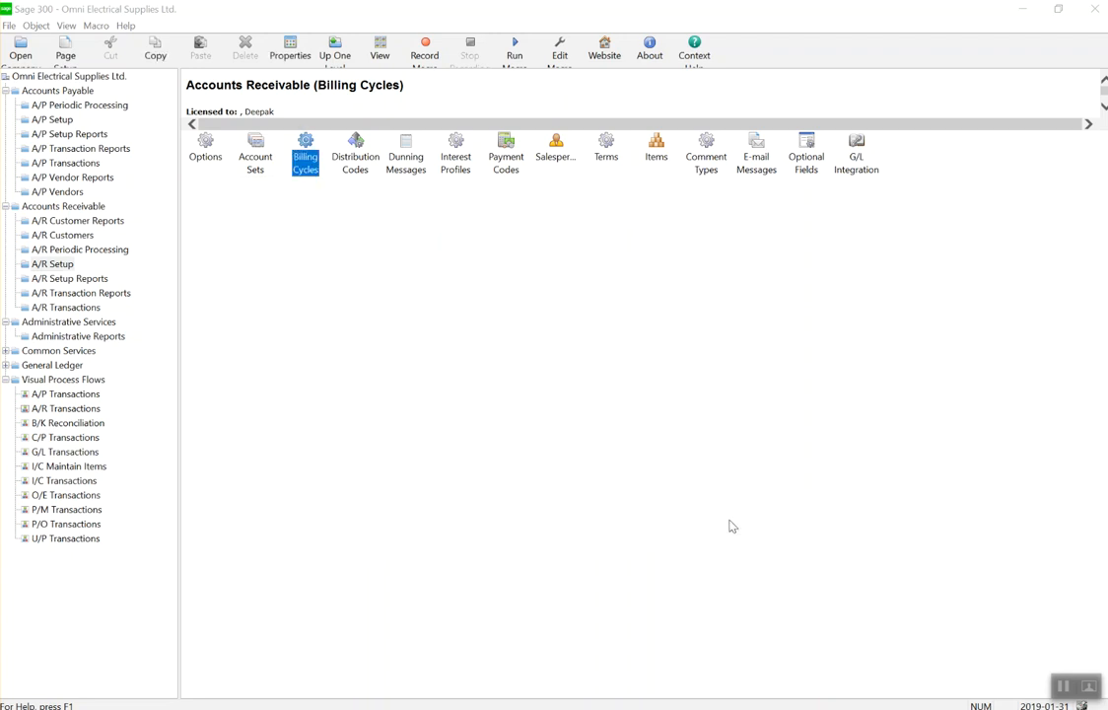
Open the A/R Distribution Codes window from the A/R Setup icons.
double_click(358, 162)
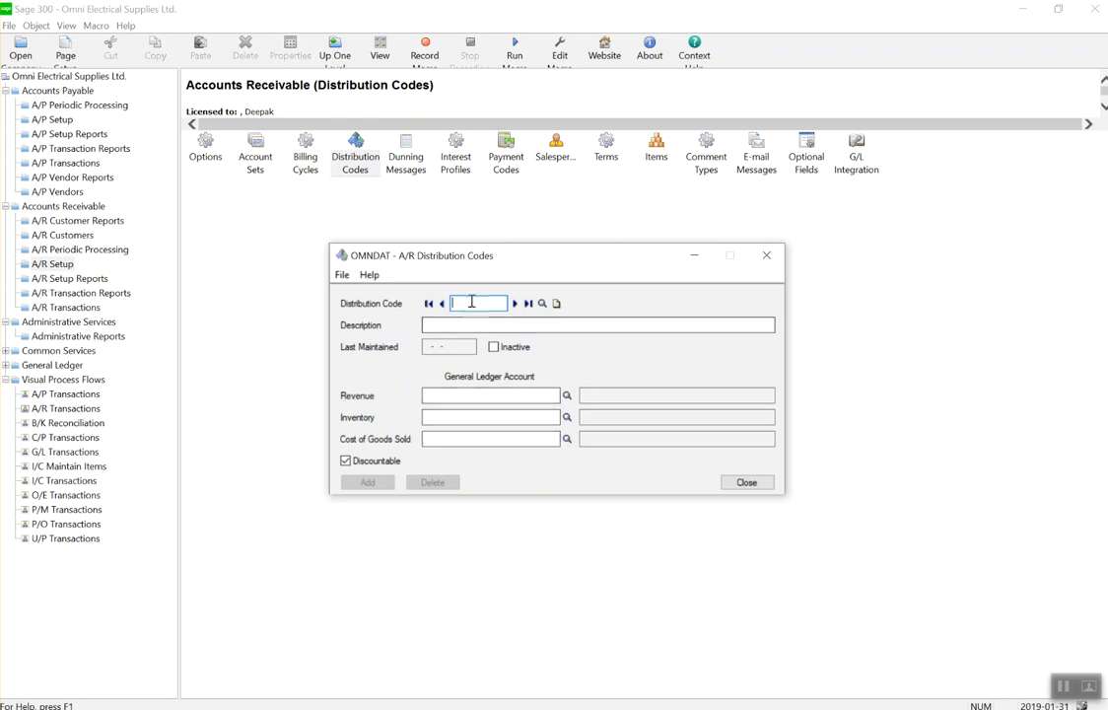
Enter distribution code SALELE with description 'Electrical Dept - Sales'.
text(E)
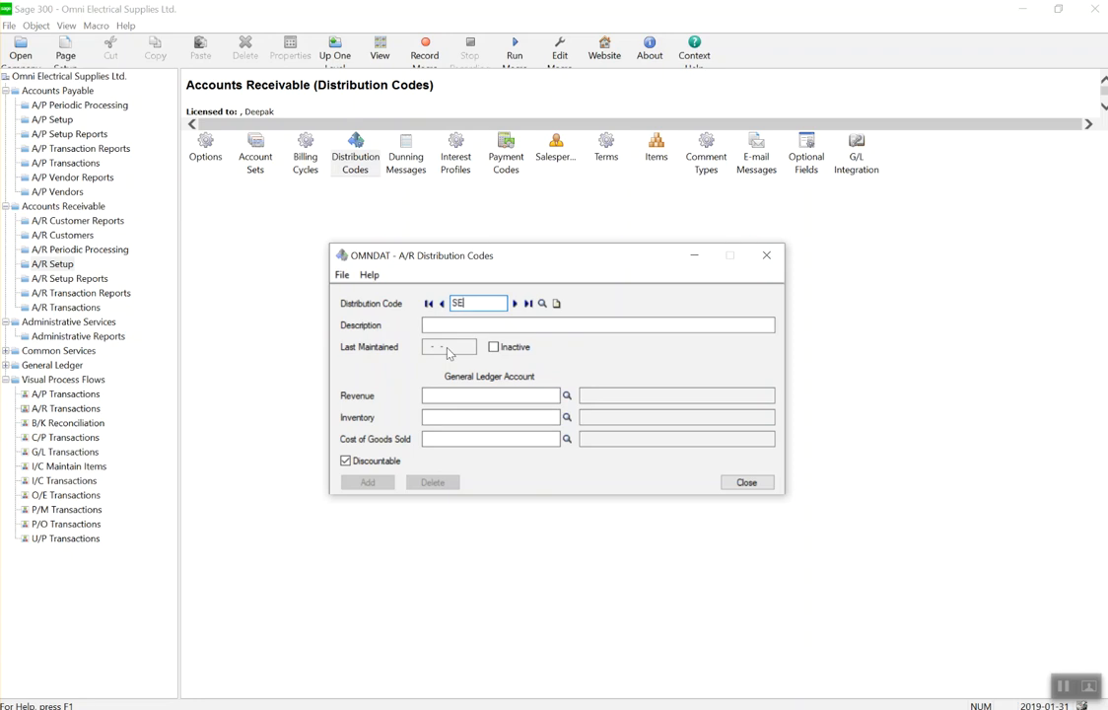
text(LELE)
key(Tab)
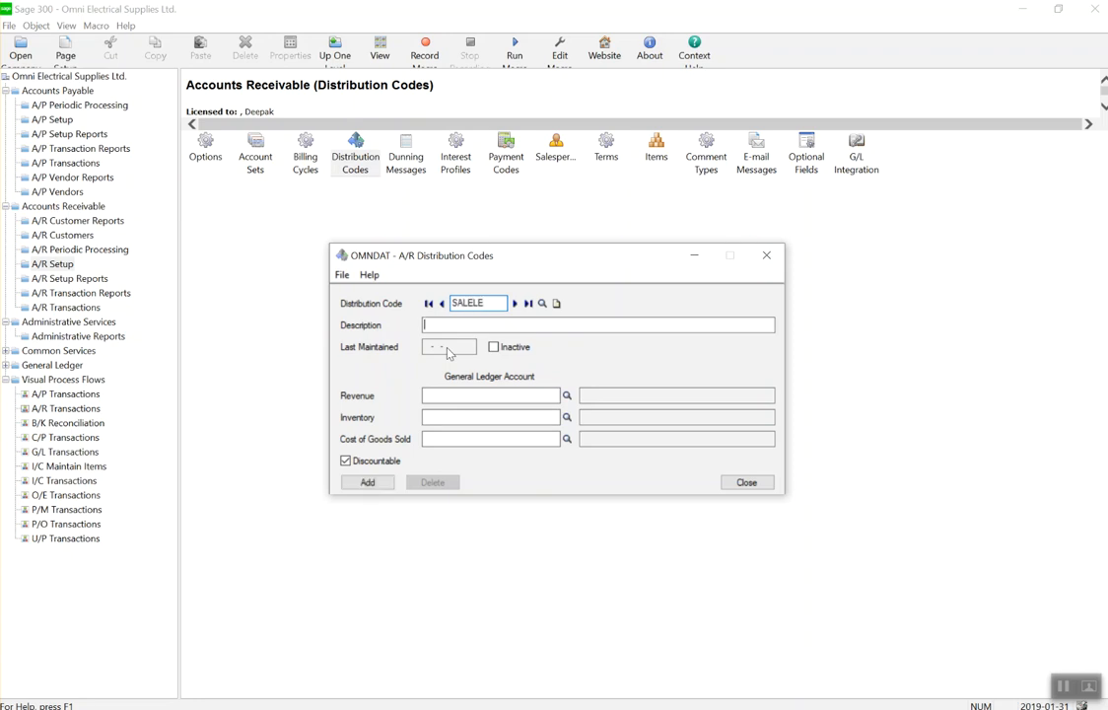
text(Electricasl )
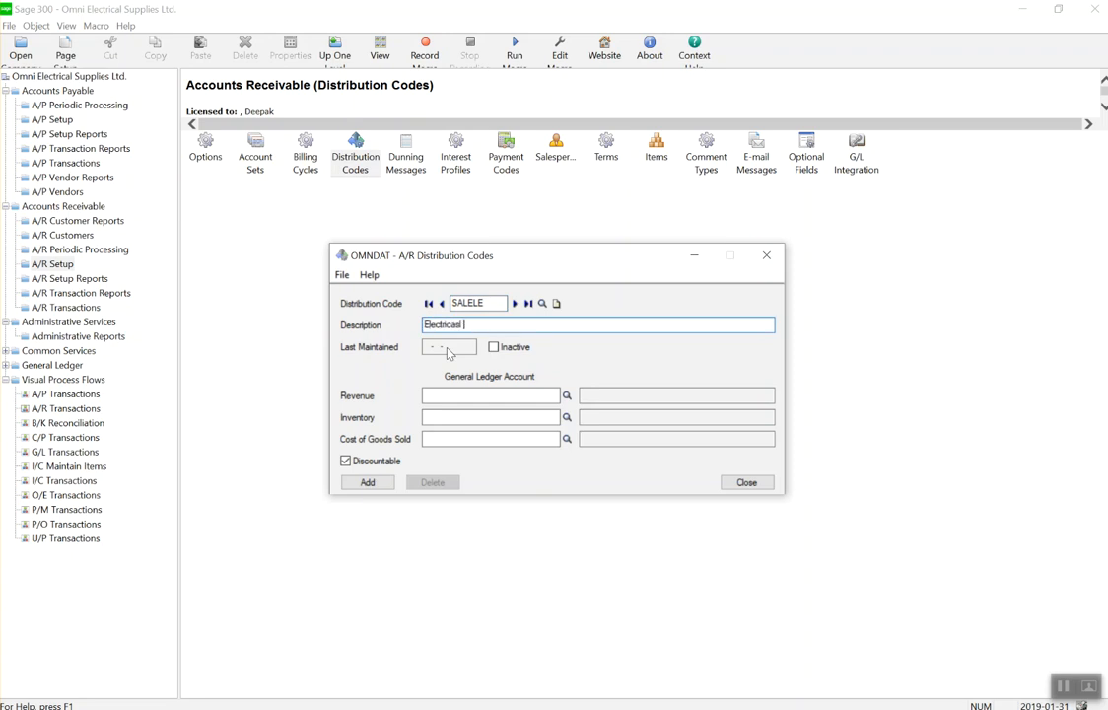
text(l Dept - SAle)
key(BackSpace)
text(ales)
Assign revenue account 4500-100, inventory account 1200 and cost-of-sales account 5000-100.
click(567, 395)
key(Down)
key(Down)
key(Down)
key(Down)
key(Down)
key(Down)
key(Down)
key(Down)
key(Down)
key(Down)
key(Down)
key(Down)
key(Down)
key(Down)
key(Down)
key(Down)
key(Down)
key(Down)
key(Down)
key(Down)
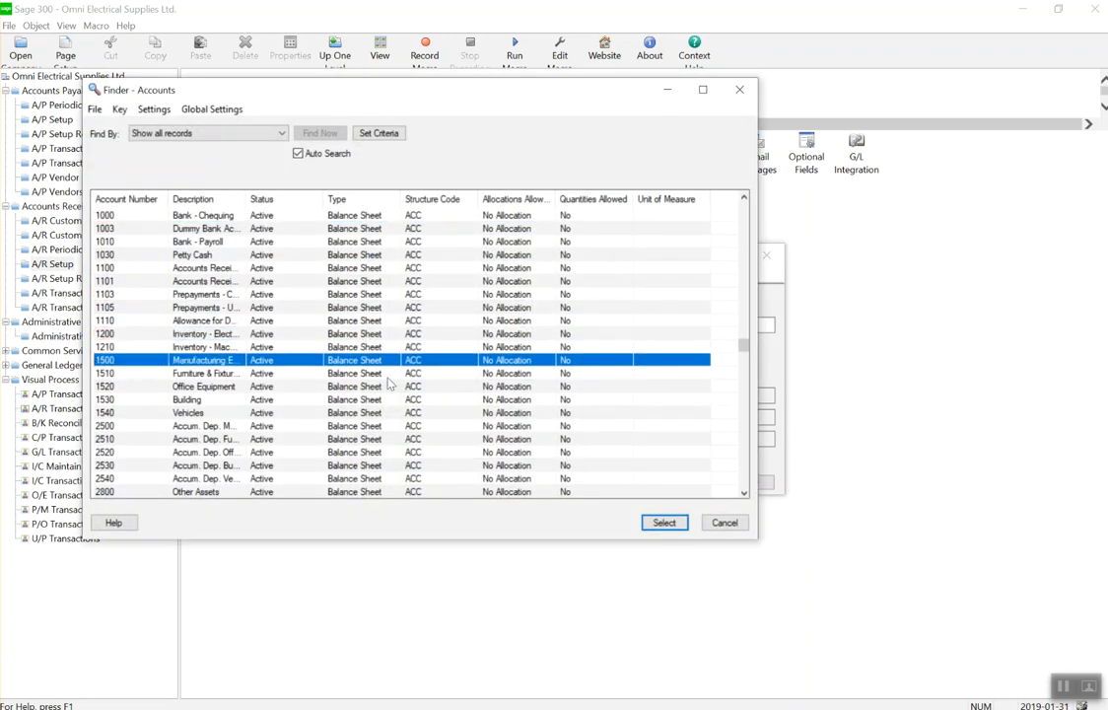
key(Down)
key(Down)
key(Down)
key(Down)
key(Down)
key(Down)
key(Down)
key(Down)
key(Down)
key(Down)
key(Down)
key(Down)
key(Down)
key(Down)
key(Down)
key(Down)
key(Down)
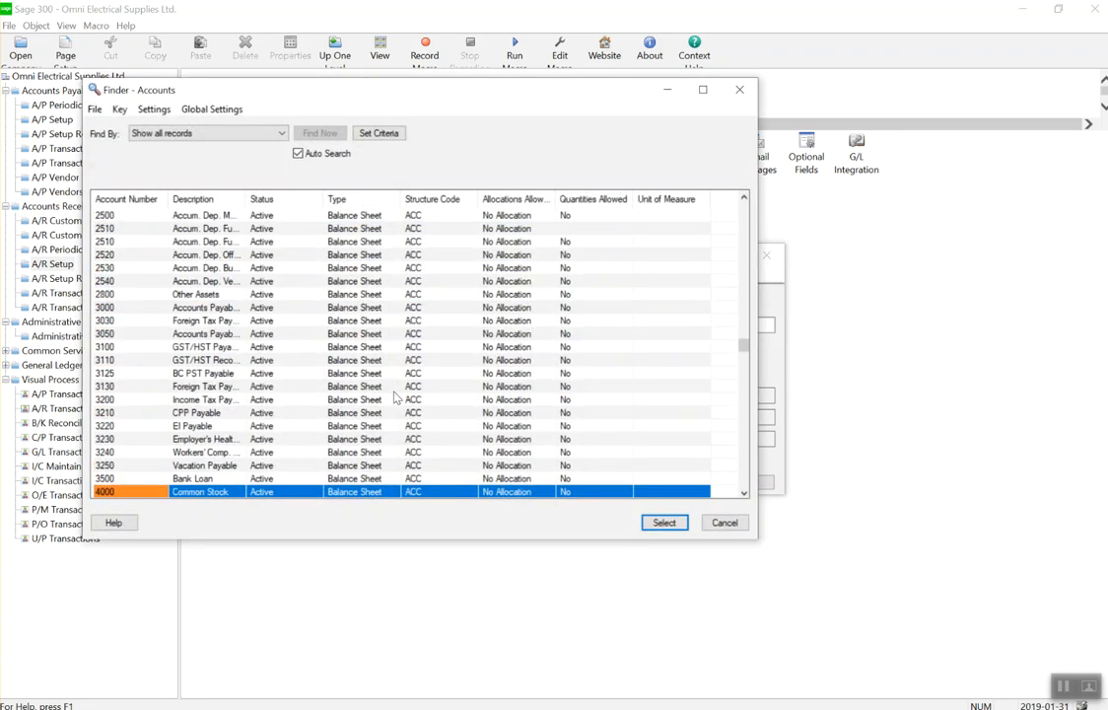
key(Up)
key(Up)
key(Return)
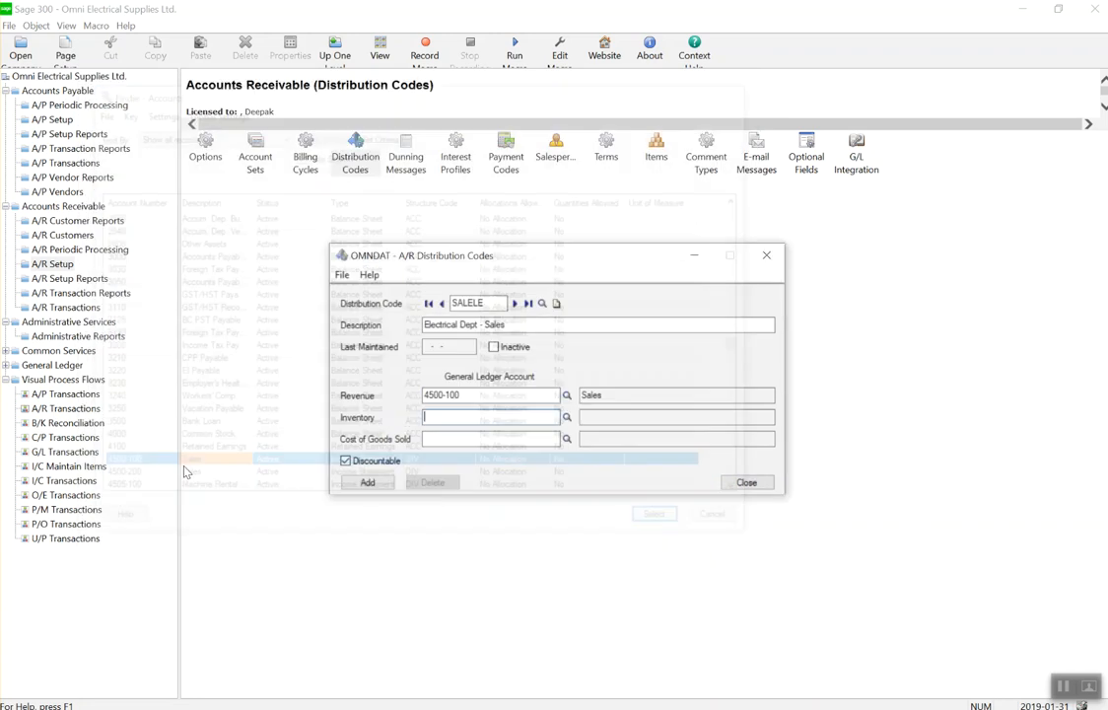
click(567, 417)
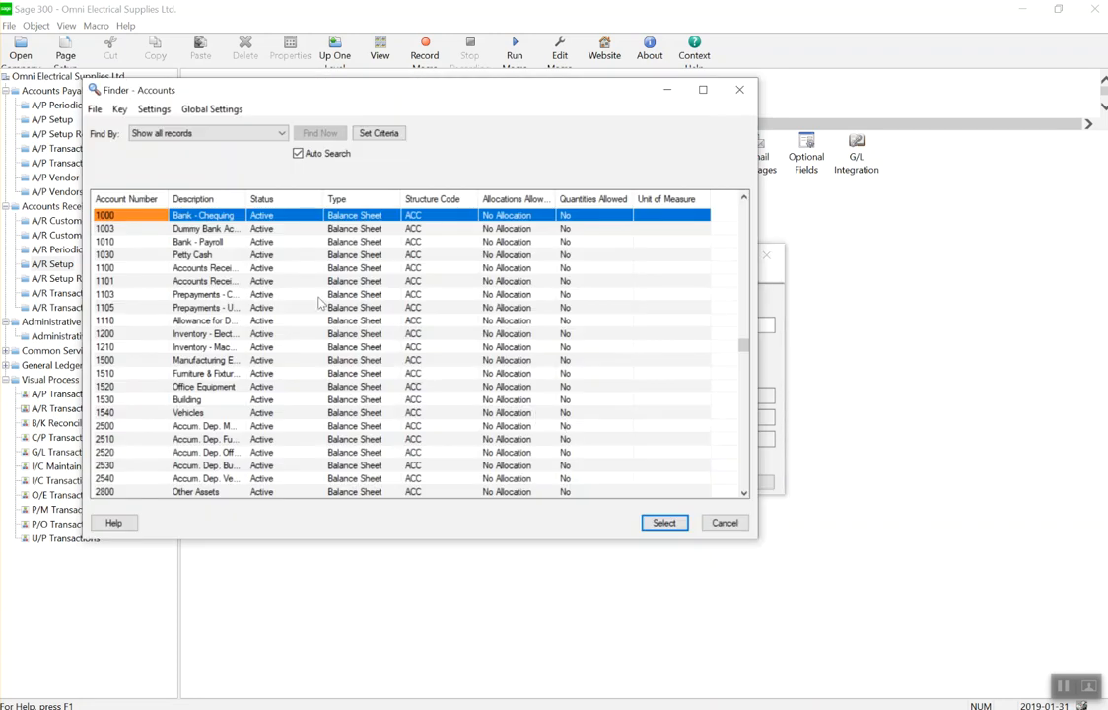
double_click(207, 333)
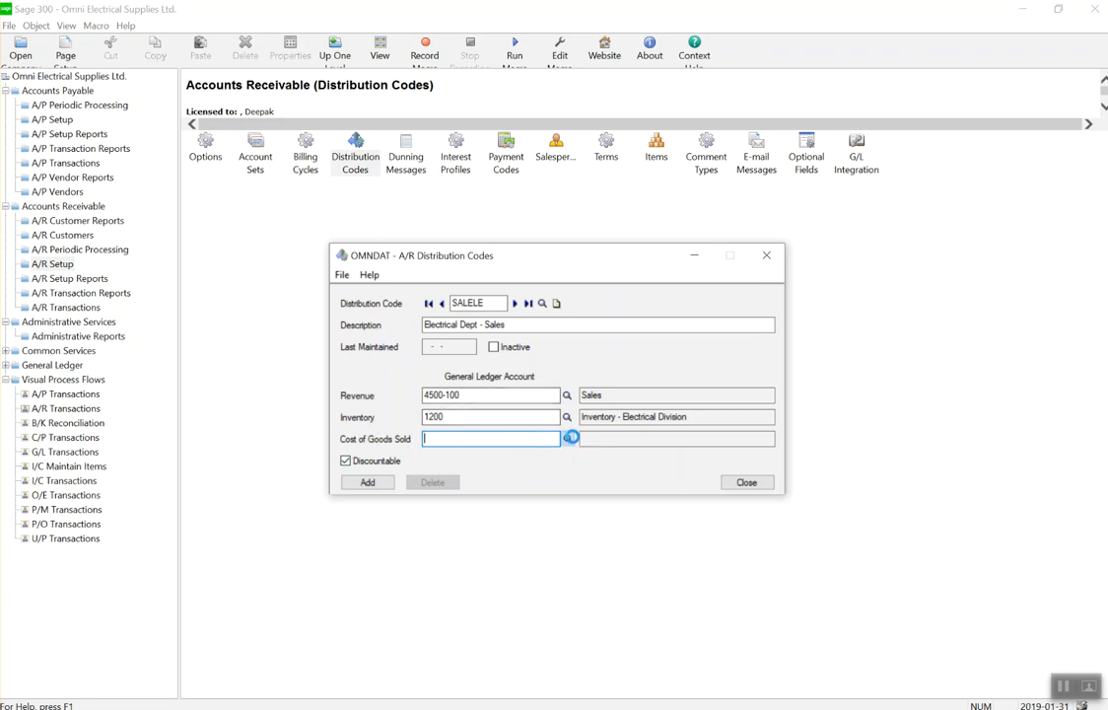
click(567, 439)
key(Down)
key(Down)
key(Down)
key(Down)
key(Down)
key(Down)
key(Down)
key(Down)
key(Down)
key(Down)
key(Down)
key(Down)
key(Down)
key(Down)
key(Down)
key(Down)
key(Down)
key(Down)
key(Down)
key(Down)
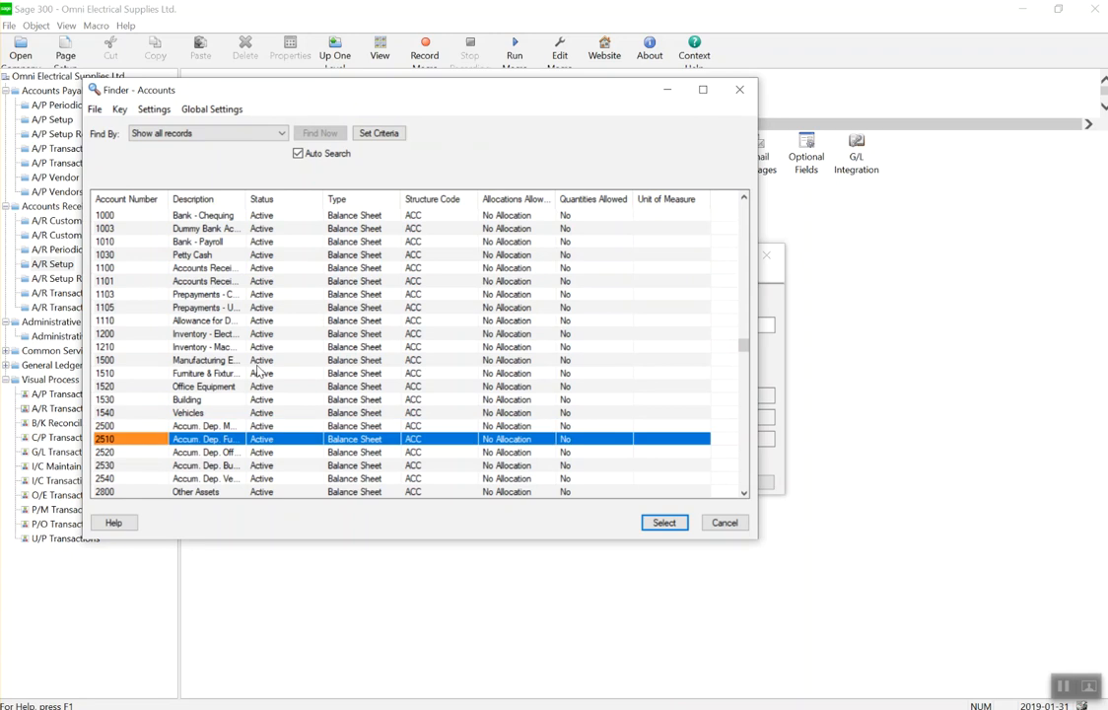
key(Down)
key(Down)
key(Down)
key(Down)
key(Down)
key(Down)
key(Down)
key(Down)
key(Down)
key(Down)
key(Down)
key(Down)
key(Down)
key(Down)
key(Down)
key(Down)
key(Down)
key(Down)
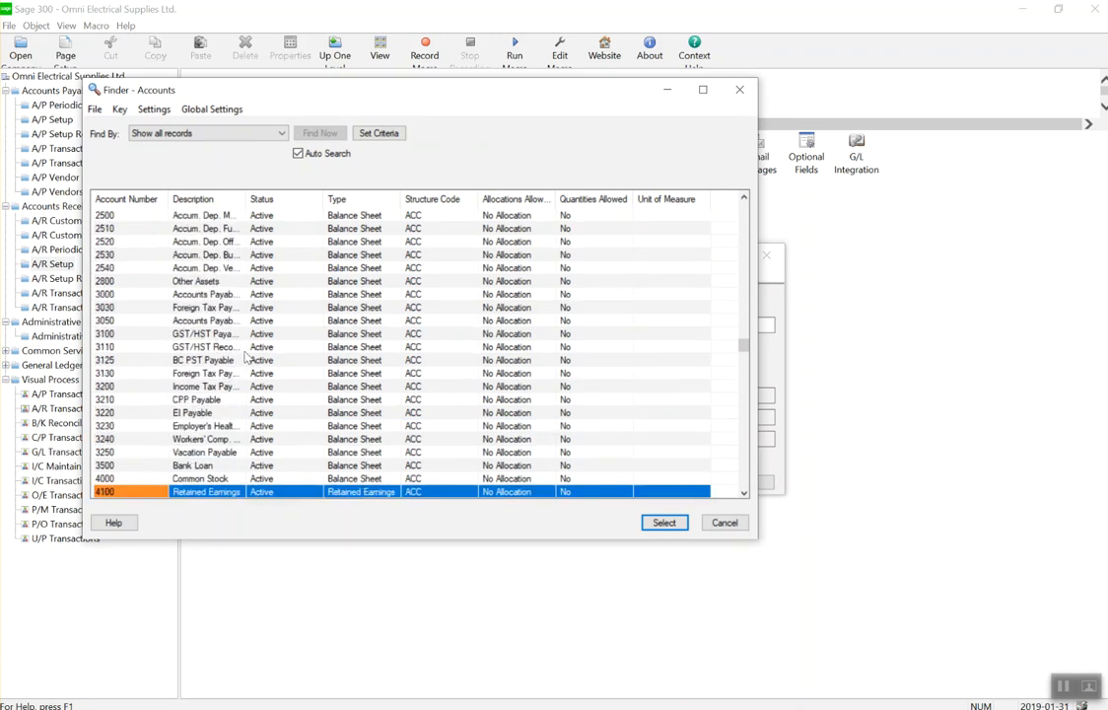
key(Down)
key(Down)
key(Down)
key(Down)
key(Down)
key(Down)
key(Down)
key(Down)
key(Down)
key(Down)
key(Down)
key(Down)
key(Down)
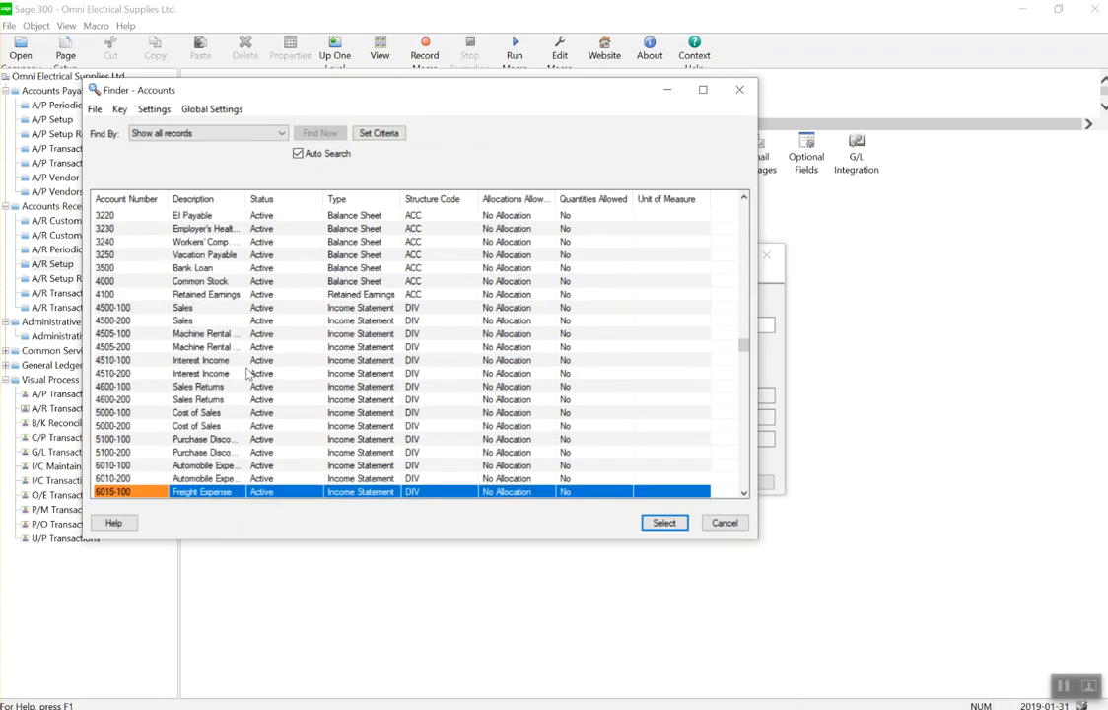
click(214, 413)
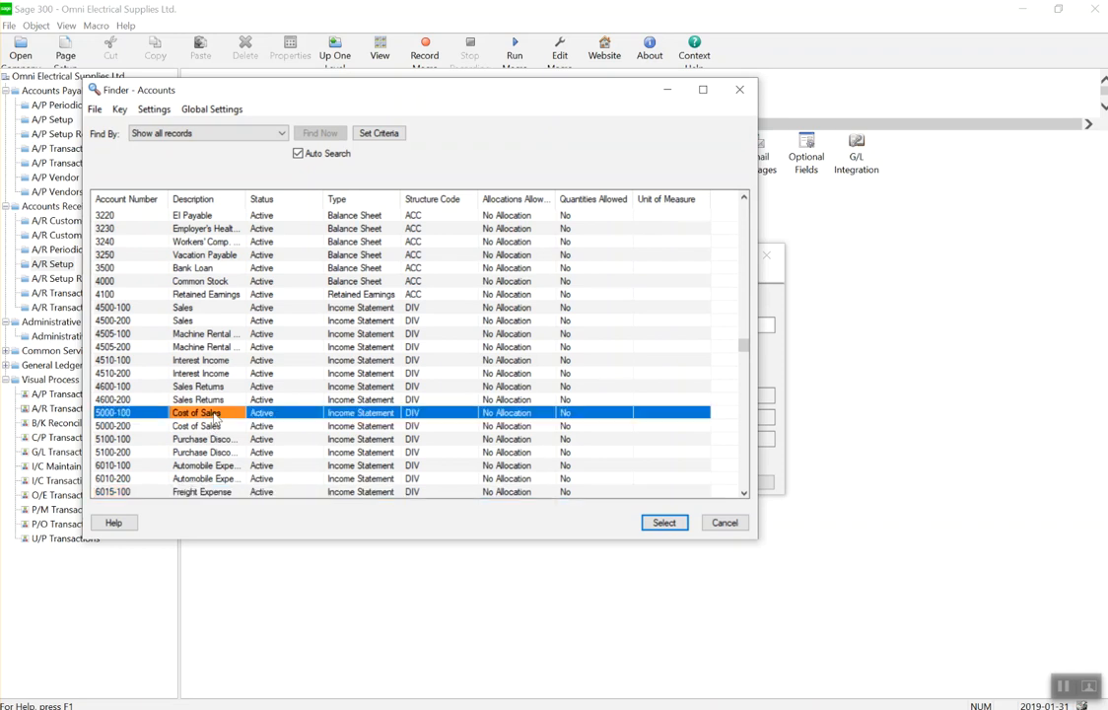
double_click(214, 414)
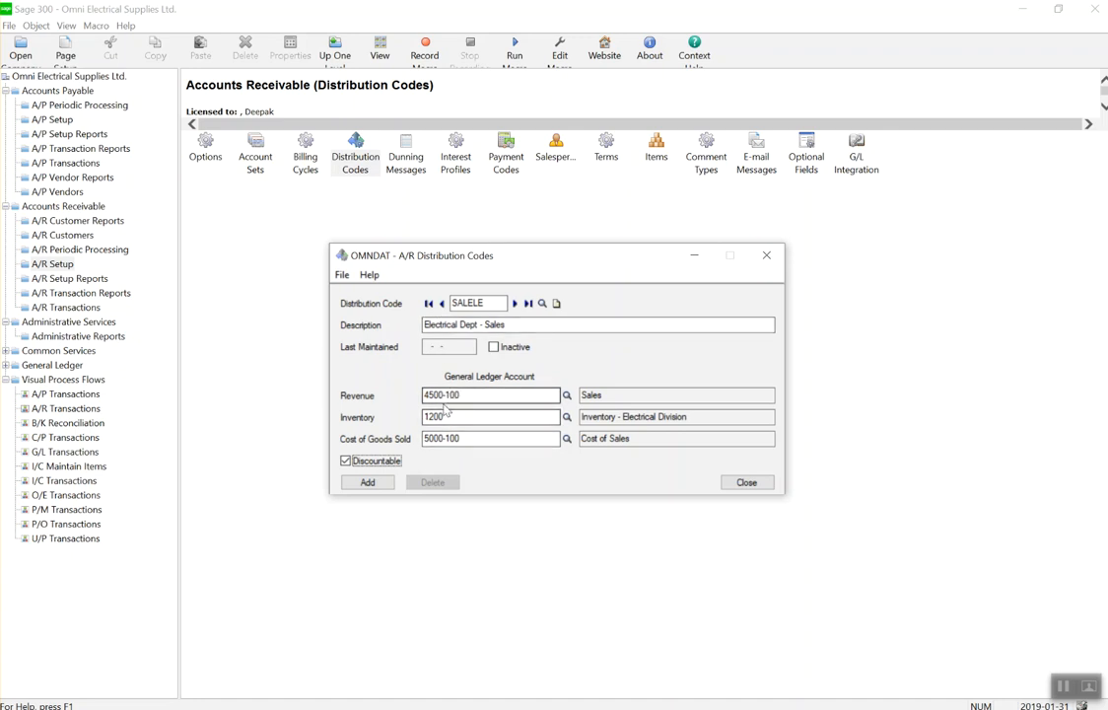
Add the SALELE code and close the Distribution Codes window.
click(382, 485)
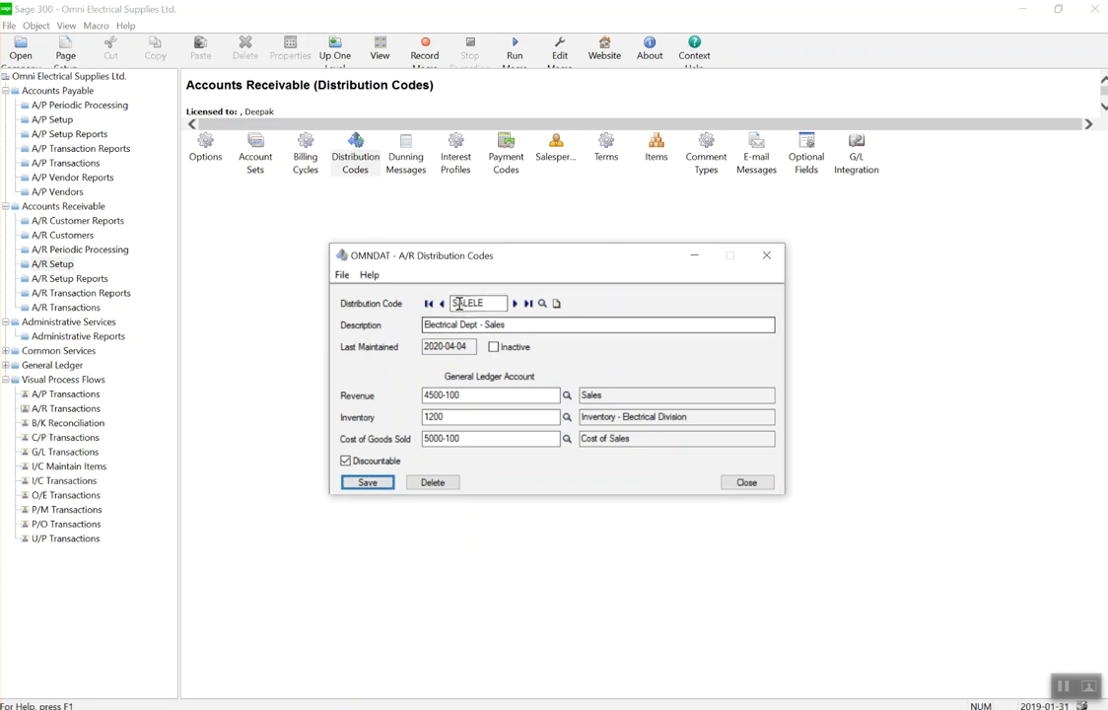
click(556, 302)
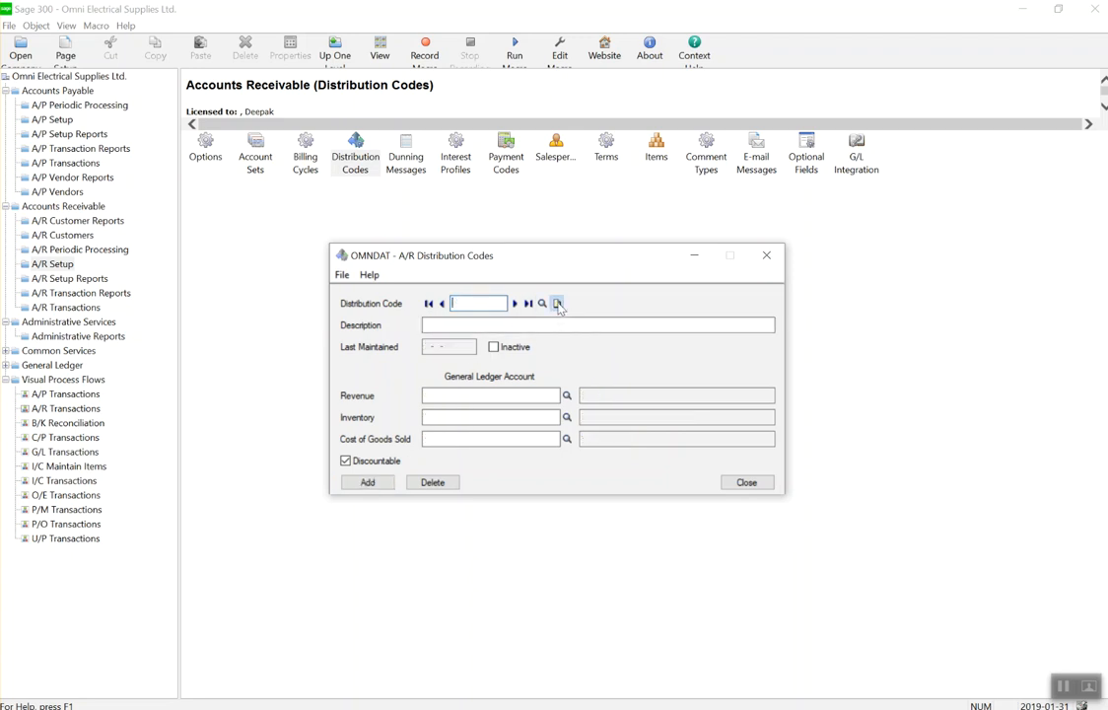
click(747, 482)
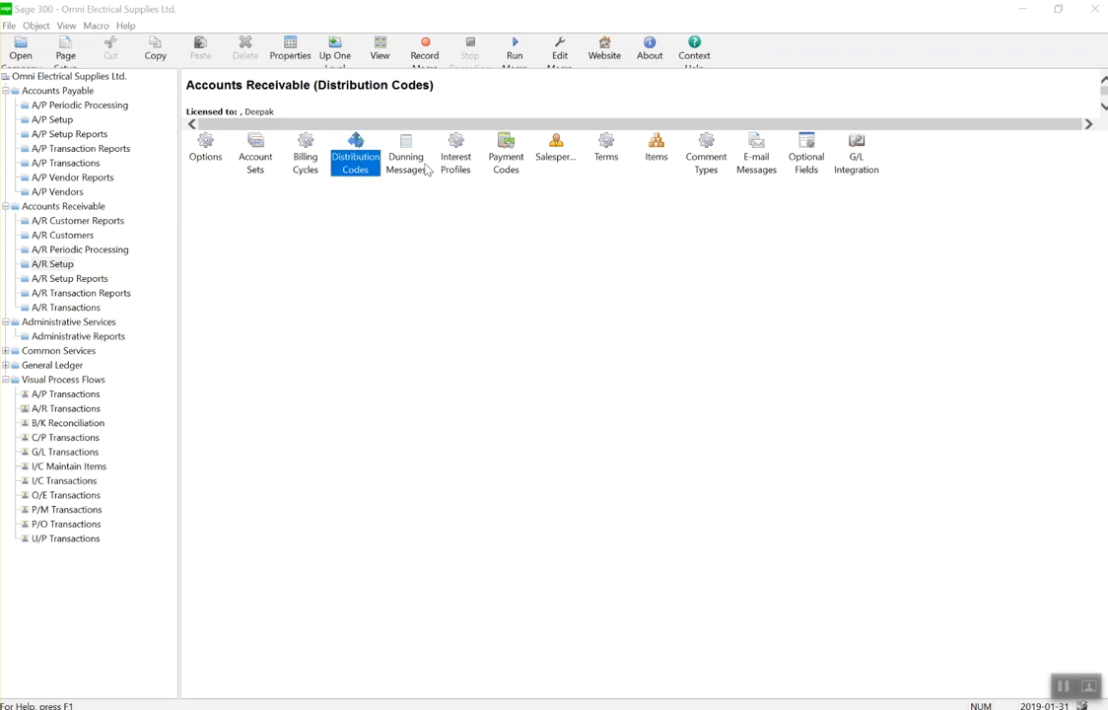
click(404, 153)
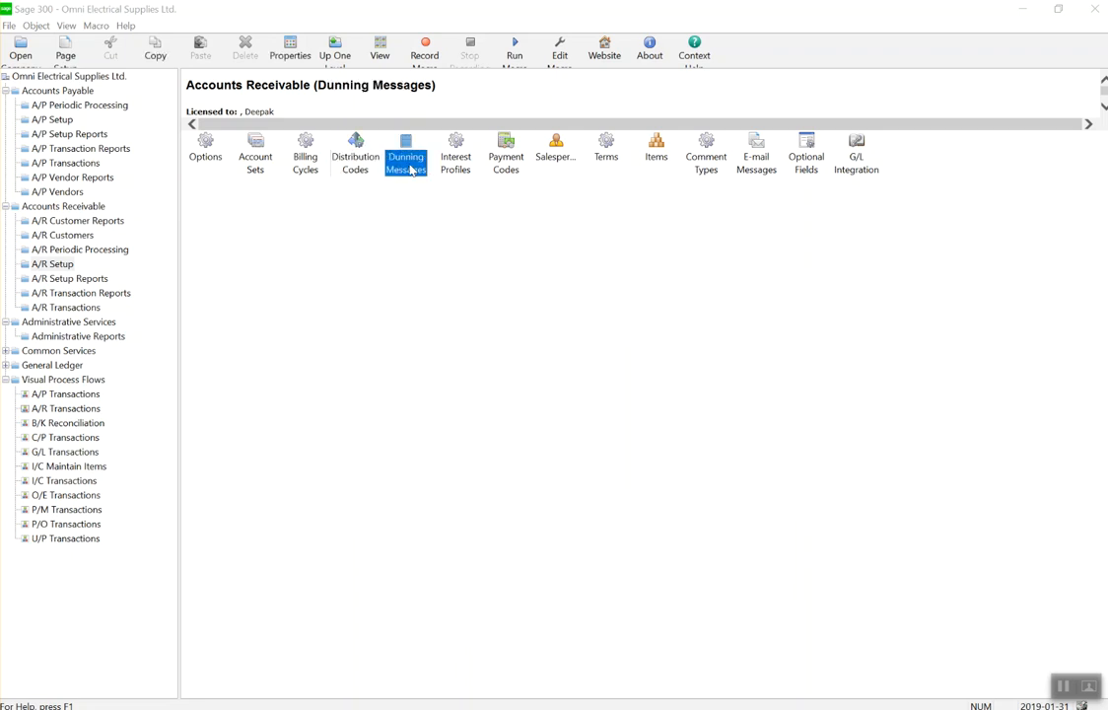
double_click(403, 166)
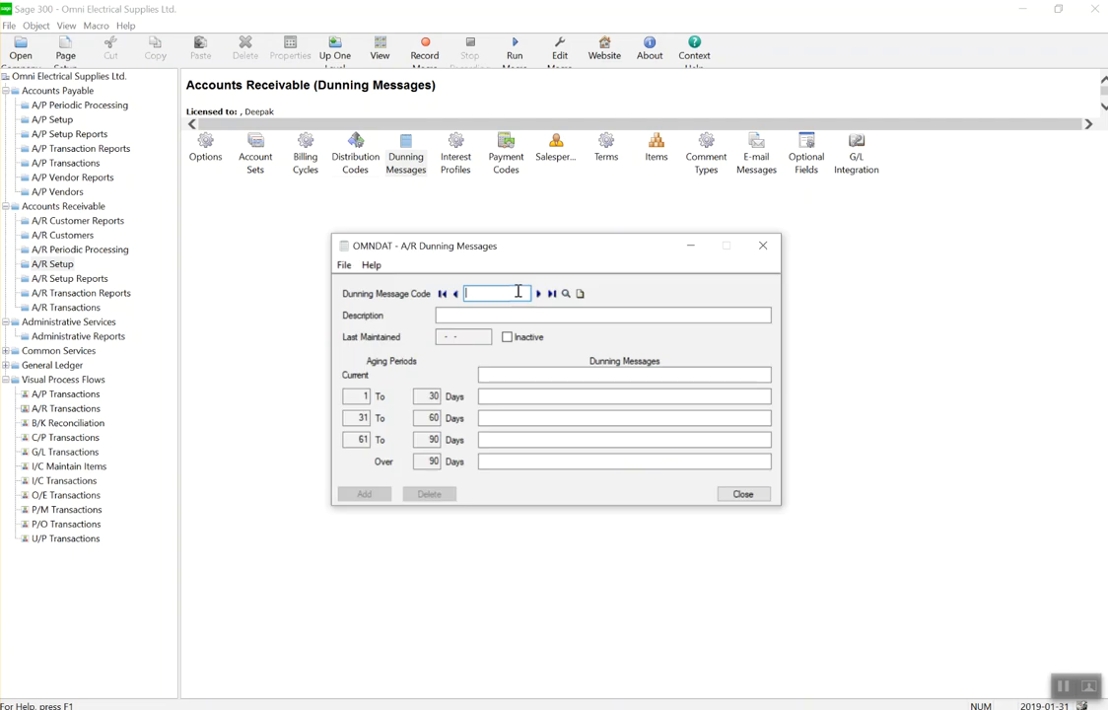
click(538, 294)
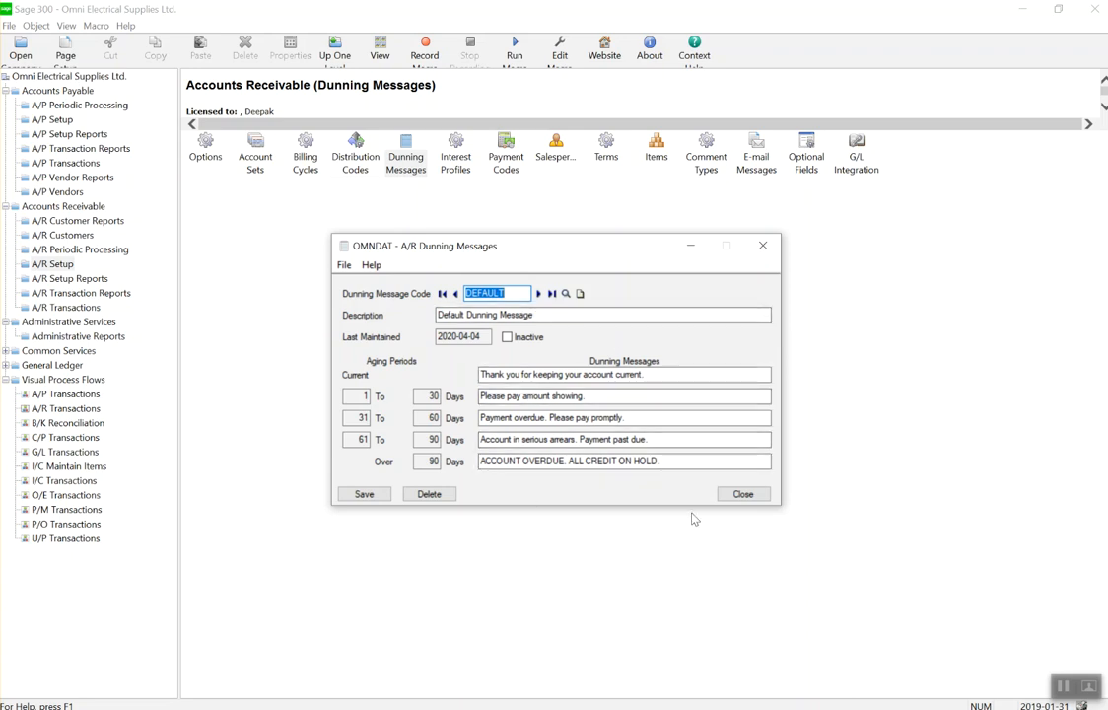
click(742, 493)
Open the A/R Interest Profiles window from the A/R Setup icons.
double_click(456, 158)
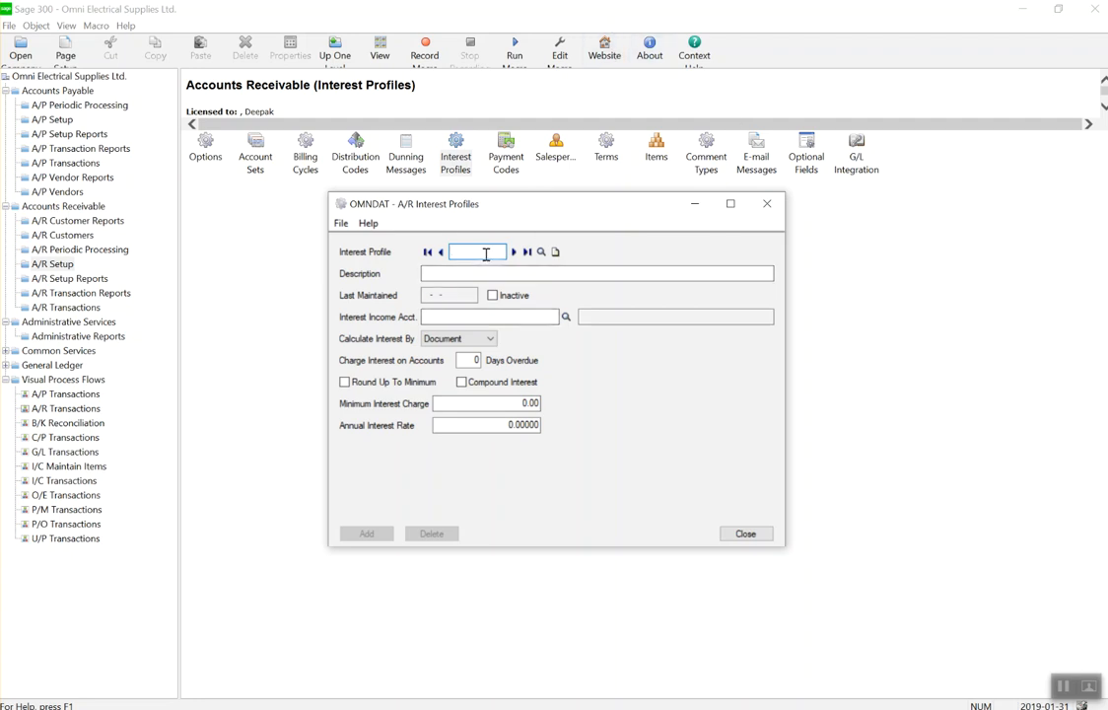
Create profile 10IY described '10% annual Interest on overdue by 10 days'.
text(10IY)
click(518, 274)
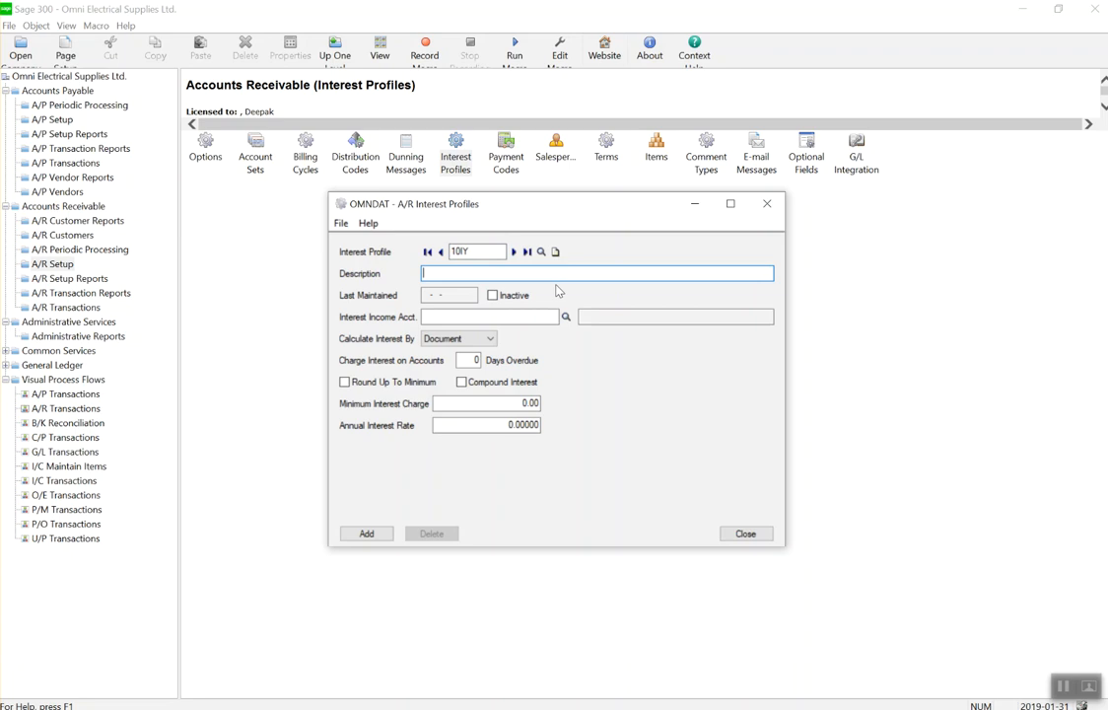
text(10% annual Interest on overdue by 1)
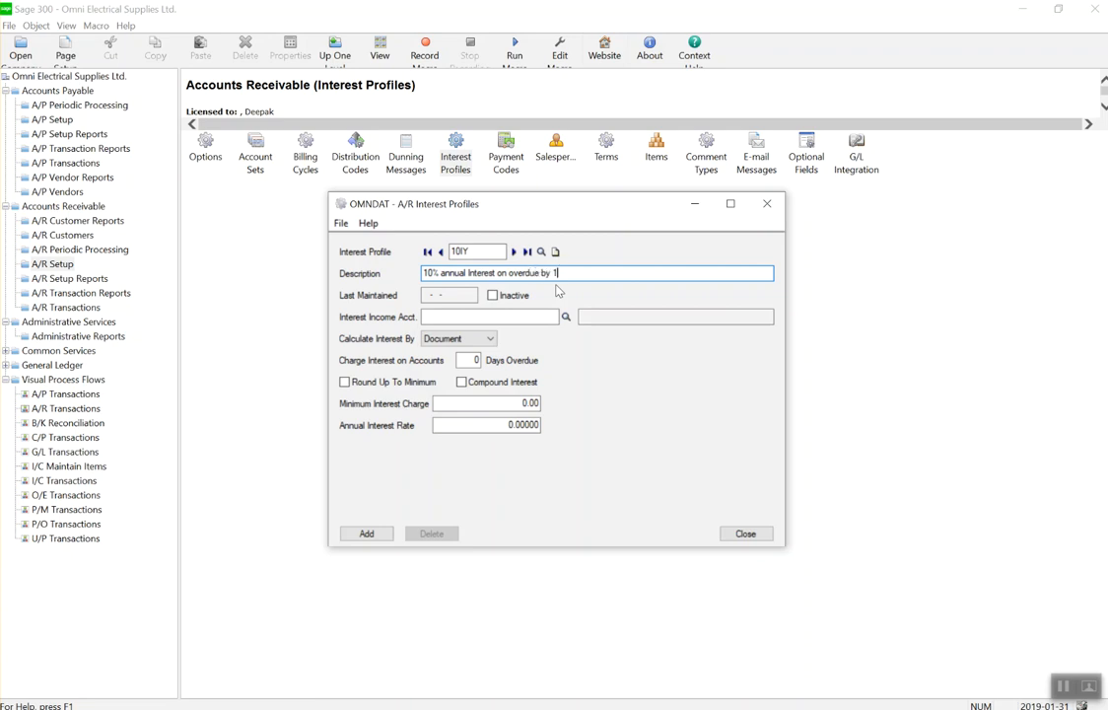
text(0 days)
Set the income account to 4510-100 Interest Income and keep calculation by Document.
click(566, 317)
key(Down)
key(Down)
key(Down)
key(Down)
key(Down)
key(Down)
key(Down)
key(Down)
key(Down)
key(Down)
key(Down)
key(Down)
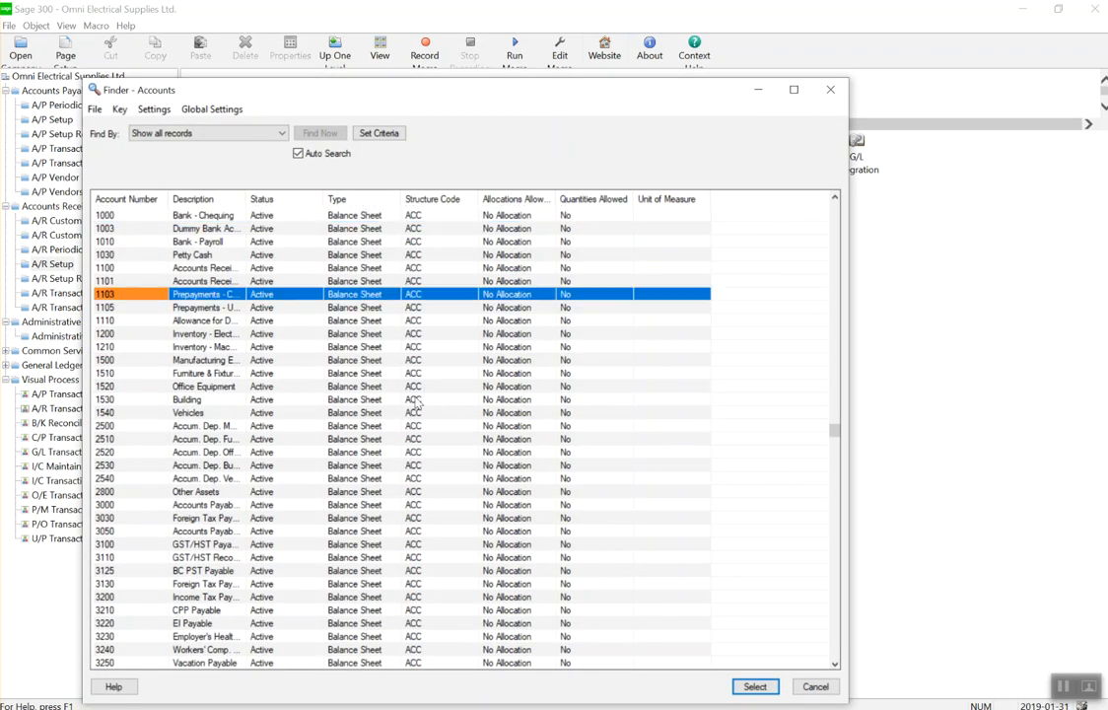
key(Down)
key(Down)
key(Down)
key(Down)
key(Down)
key(Down)
key(Down)
key(Down)
key(Down)
key(Down)
key(Down)
key(Down)
key(Down)
key(Down)
key(Down)
key(Down)
key(Down)
key(Down)
key(Down)
key(Down)
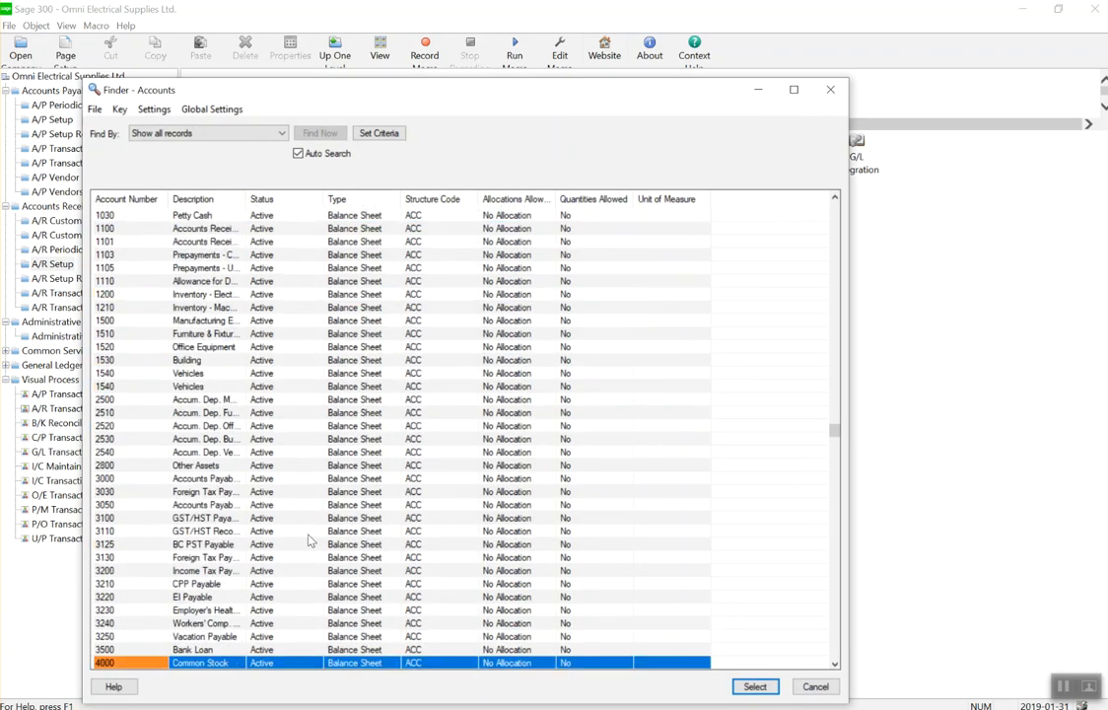
key(Down)
key(Down)
key(Down)
key(Down)
key(Down)
key(Down)
key(Down)
key(Down)
key(Down)
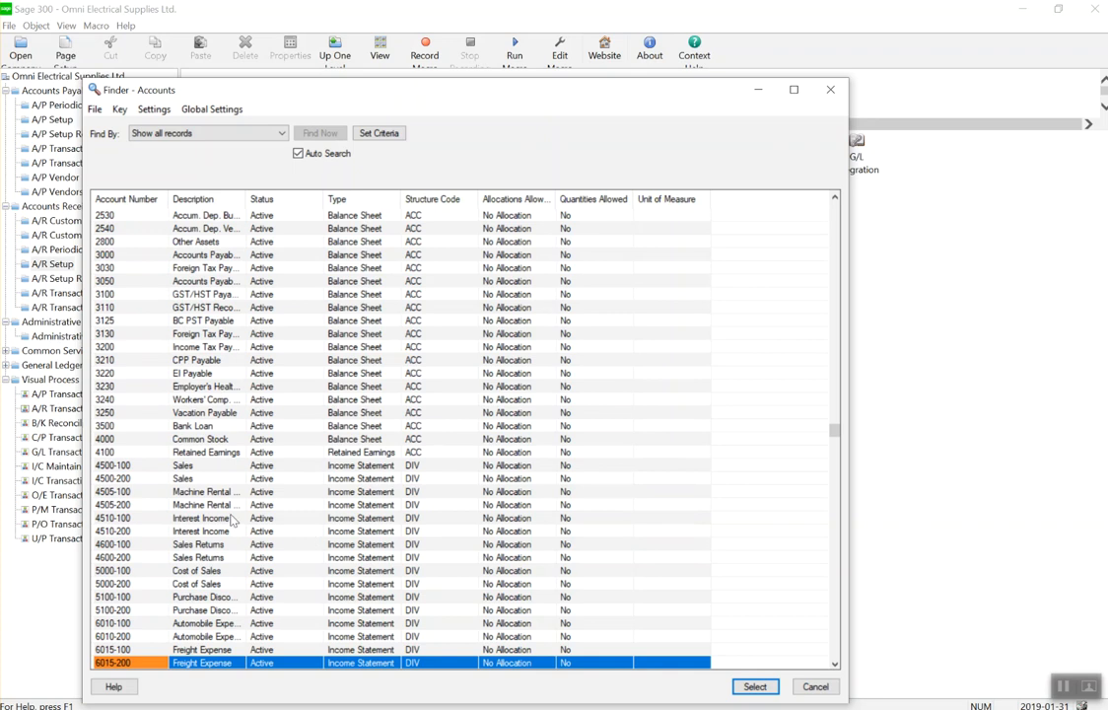
click(233, 519)
double_click(232, 519)
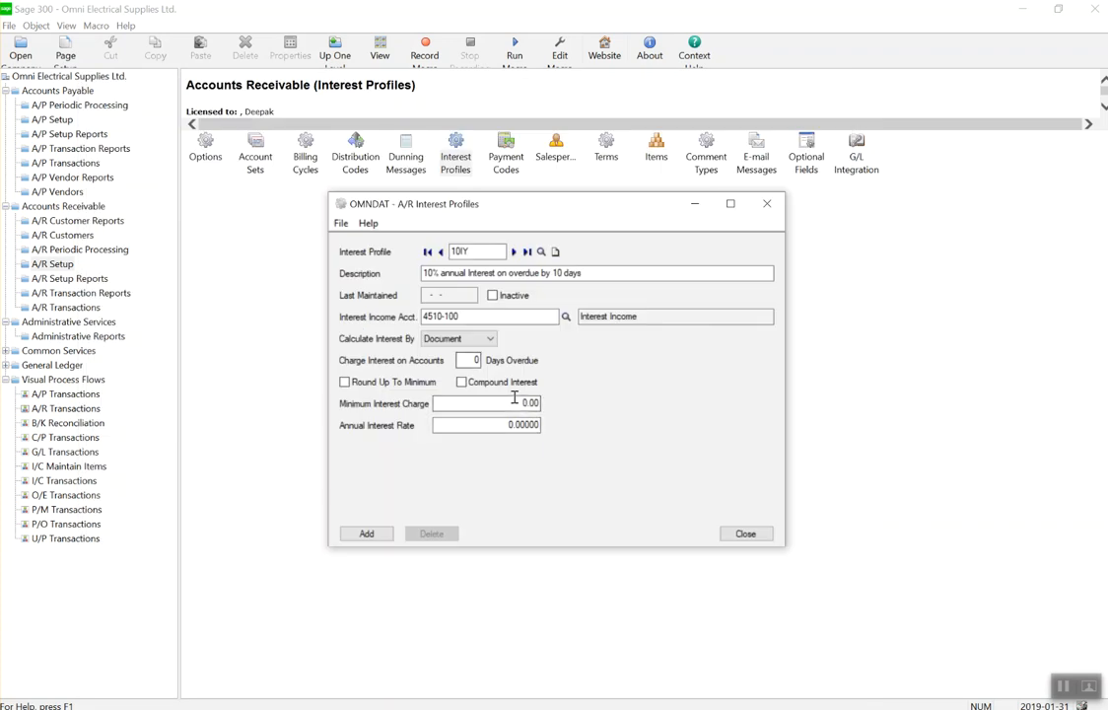
click(454, 341)
click(453, 344)
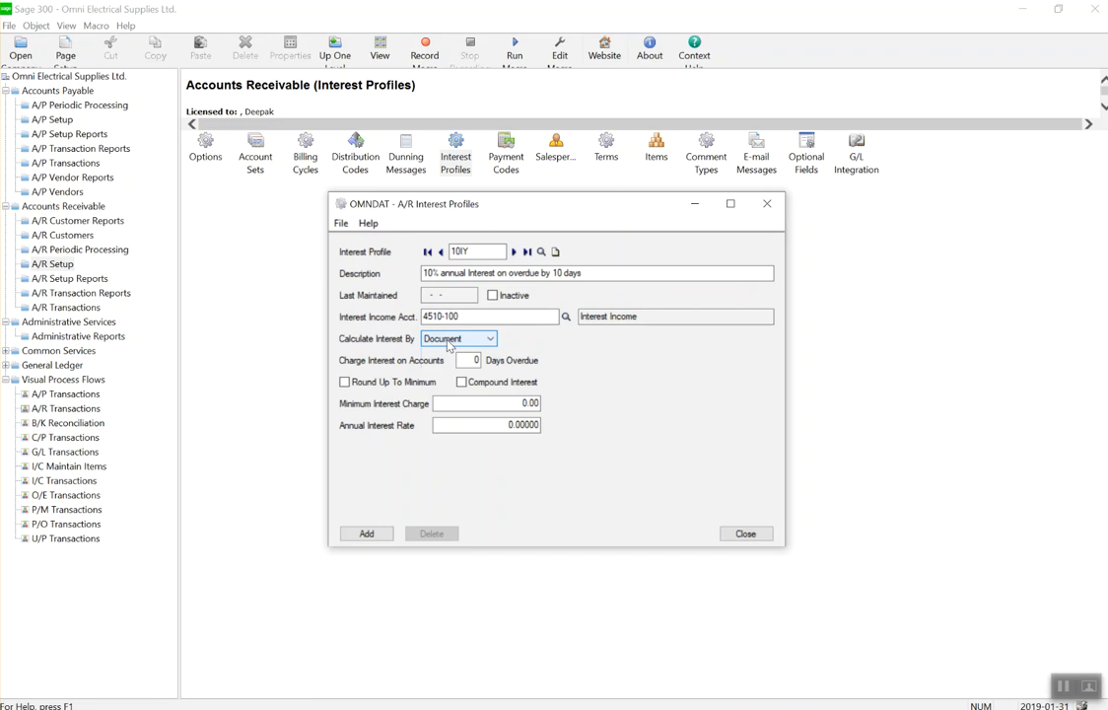
Set 10 days overdue, 1.00 minimum charge, 10% compound annual rate, and add 10IY.
click(469, 360)
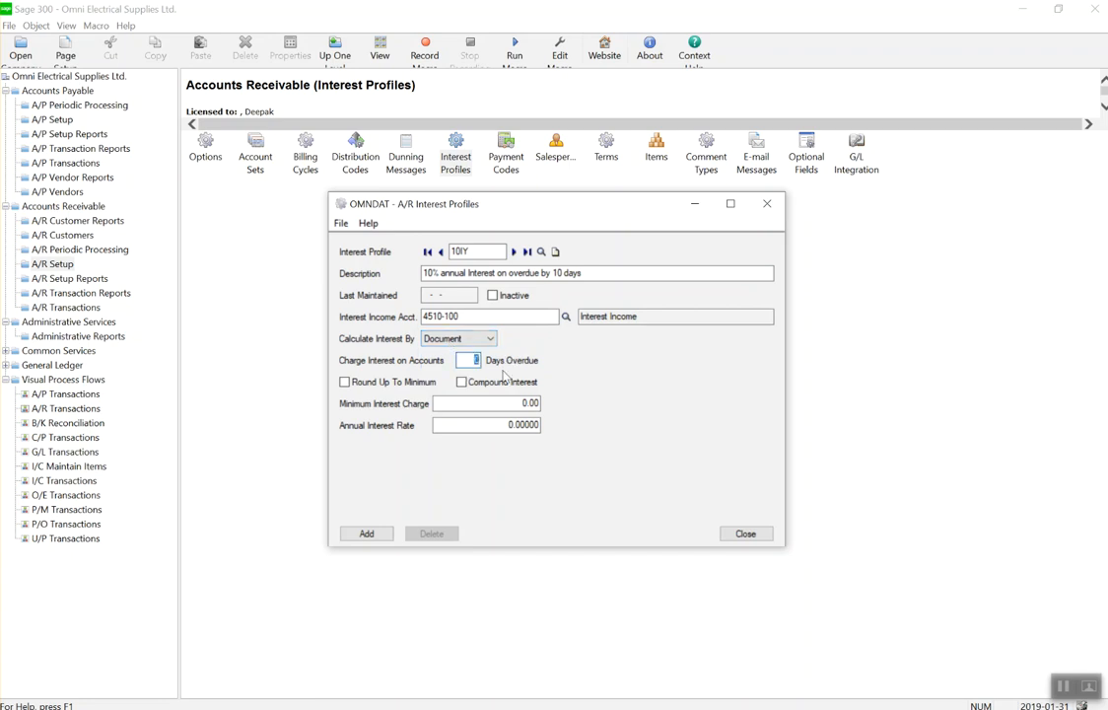
text(10)
click(395, 384)
drag(505, 401, 572, 403)
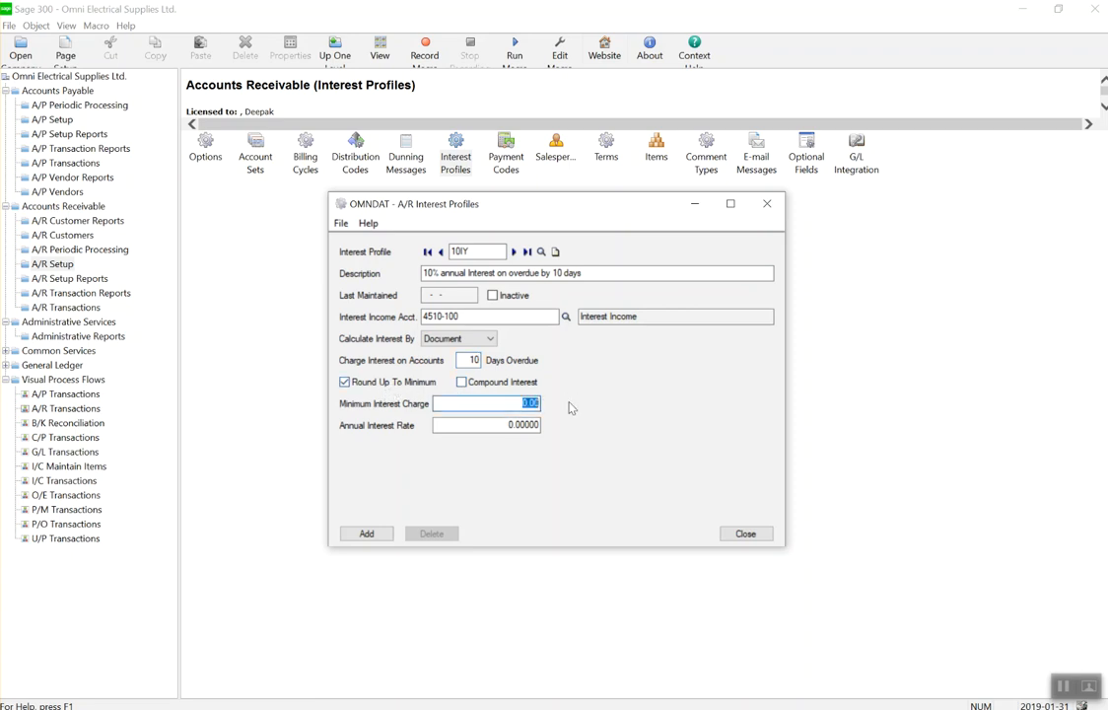
click(394, 384)
text(1)
click(495, 424)
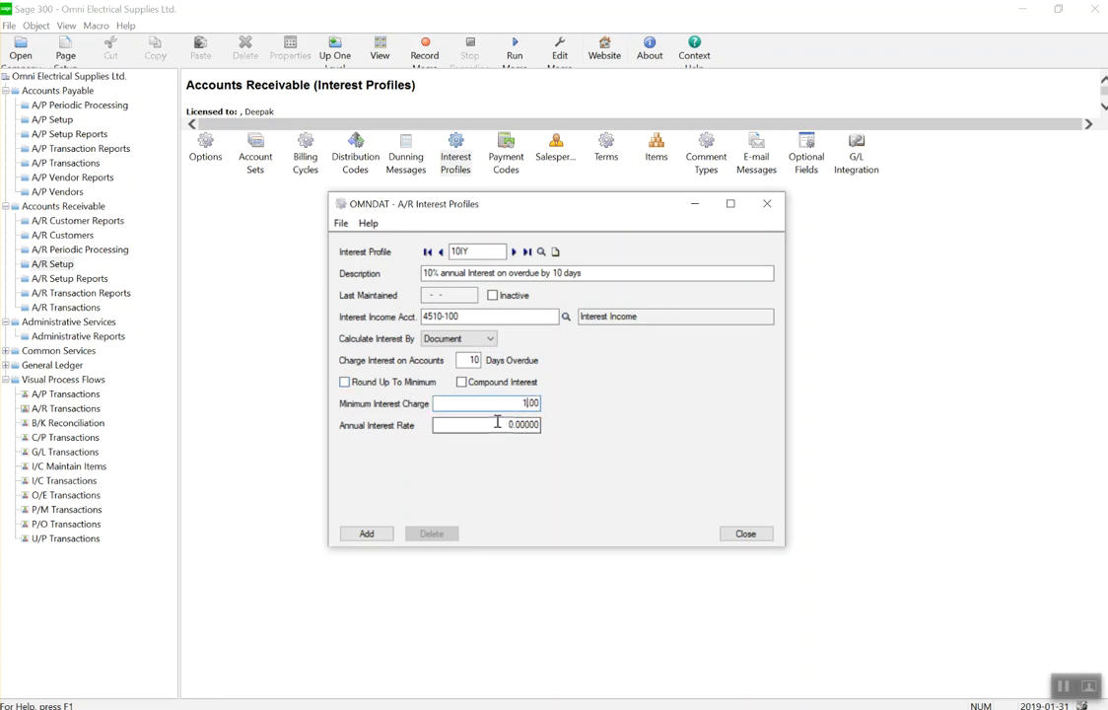
drag(490, 429, 616, 453)
text(10)
click(465, 384)
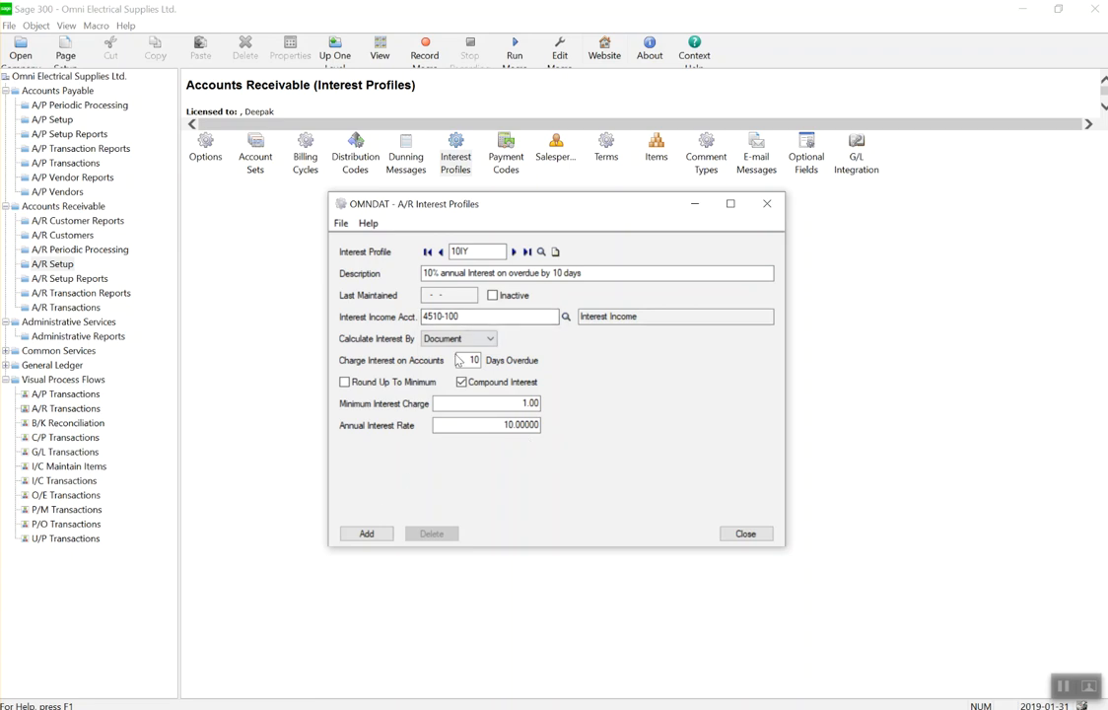
click(365, 535)
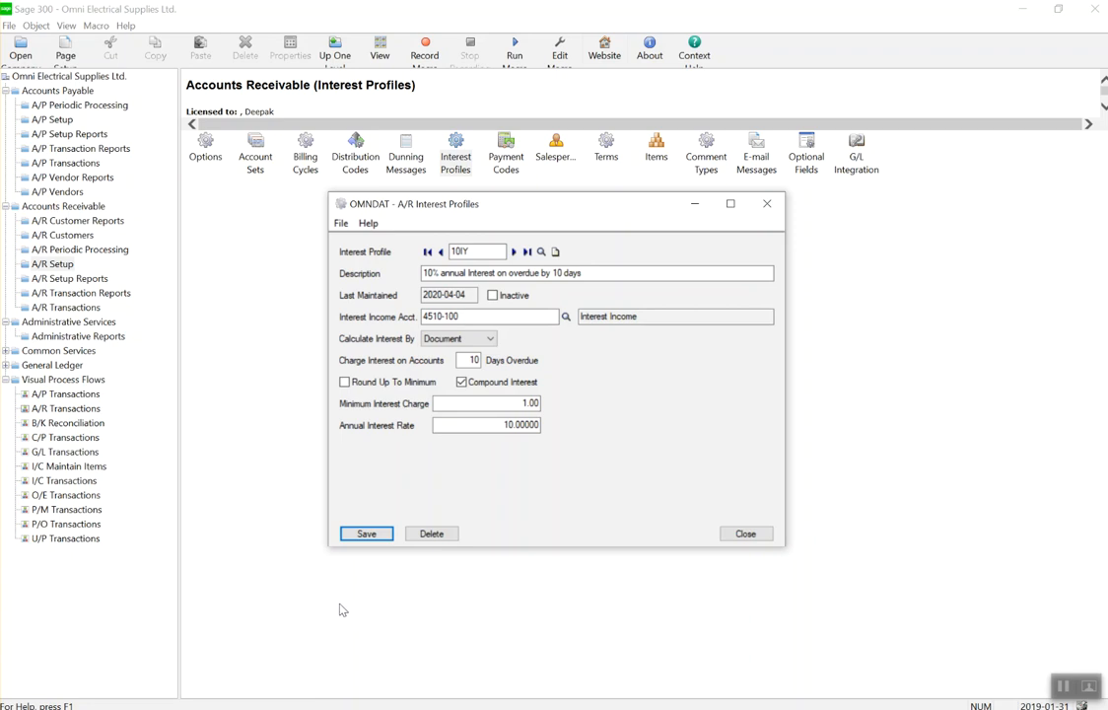
Close Interest Profiles, review the CASH payment code's Cash type, then close Payment Codes.
click(757, 535)
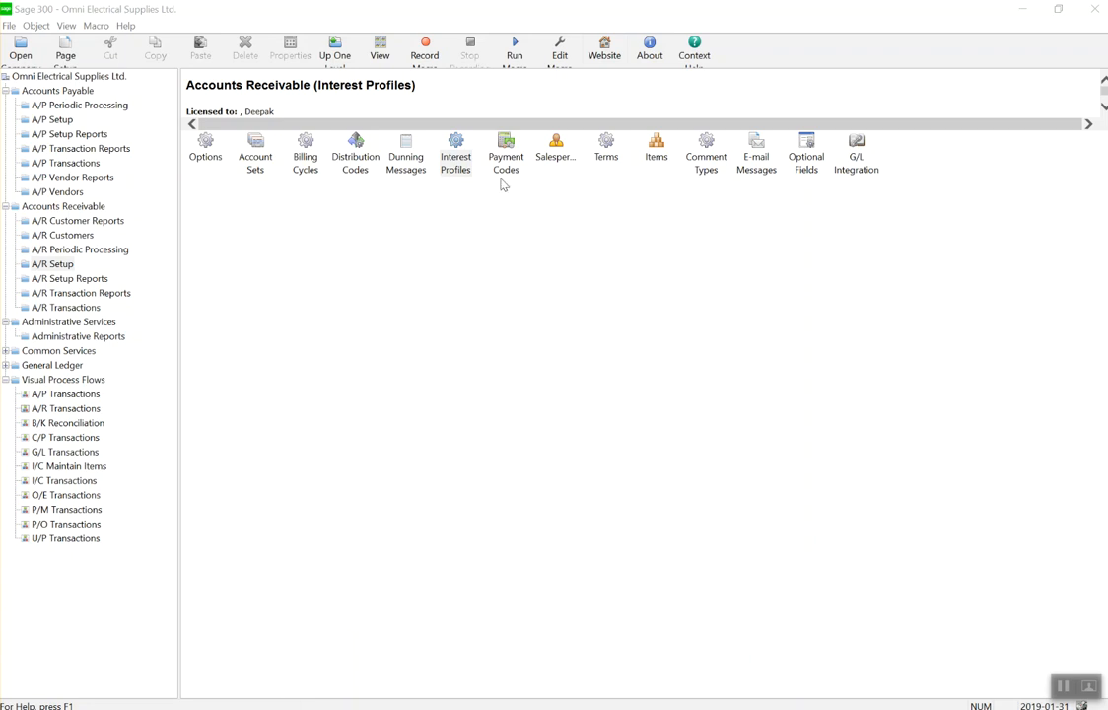
click(455, 142)
double_click(508, 167)
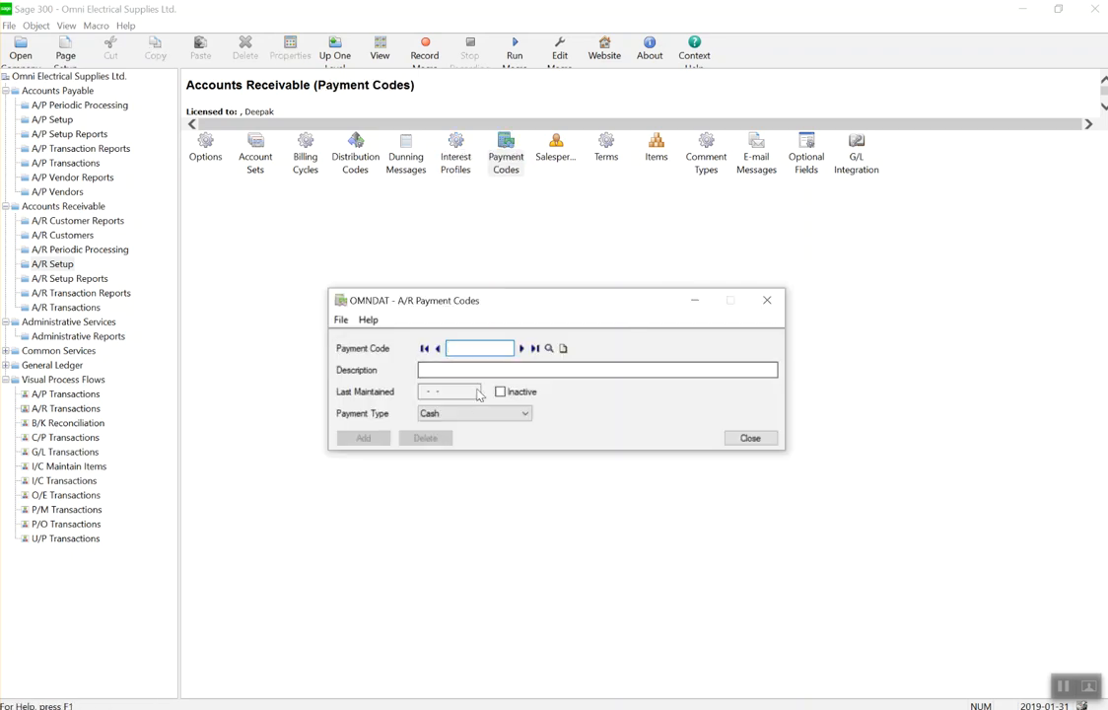
click(521, 348)
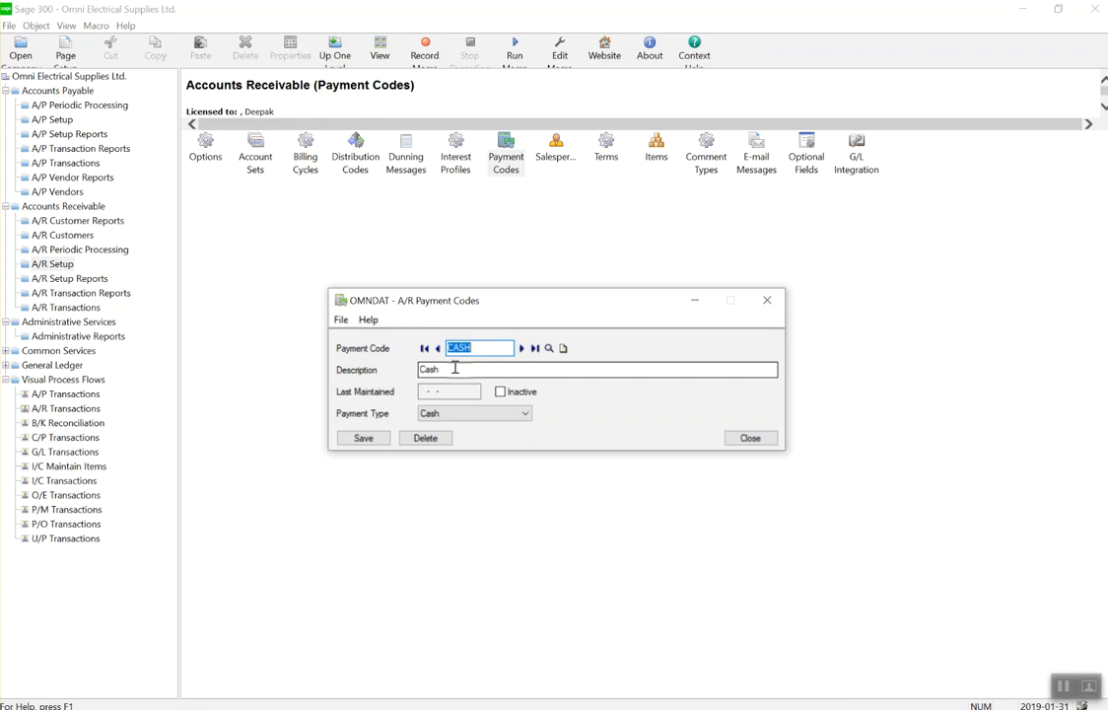
click(486, 414)
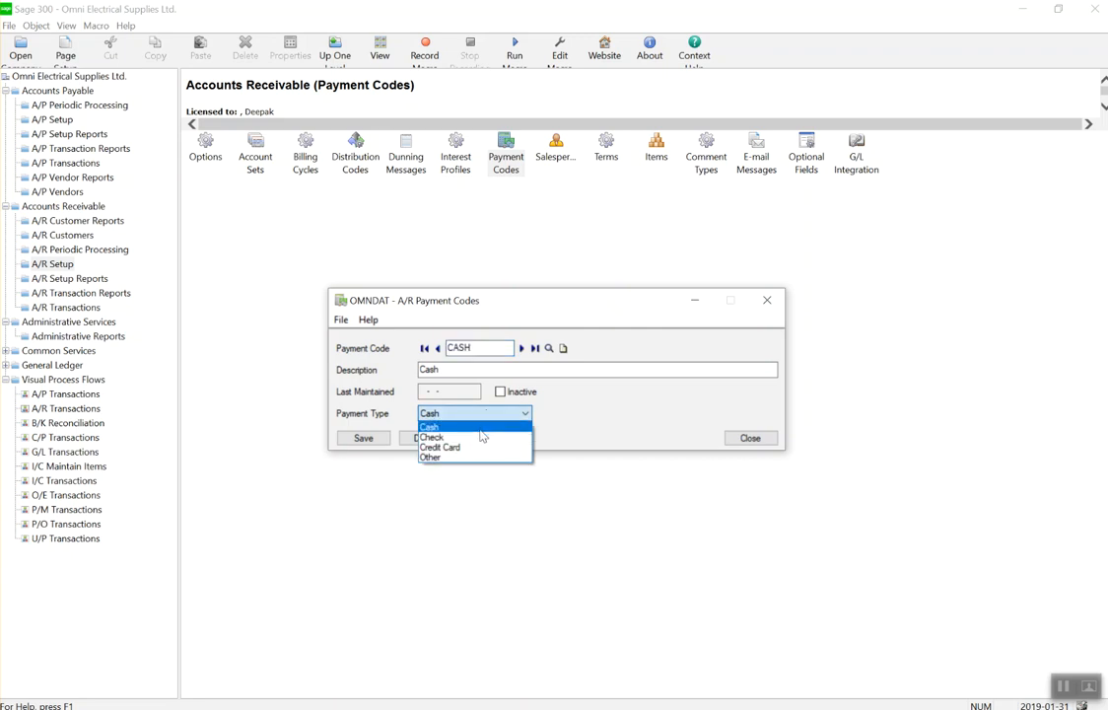
click(453, 426)
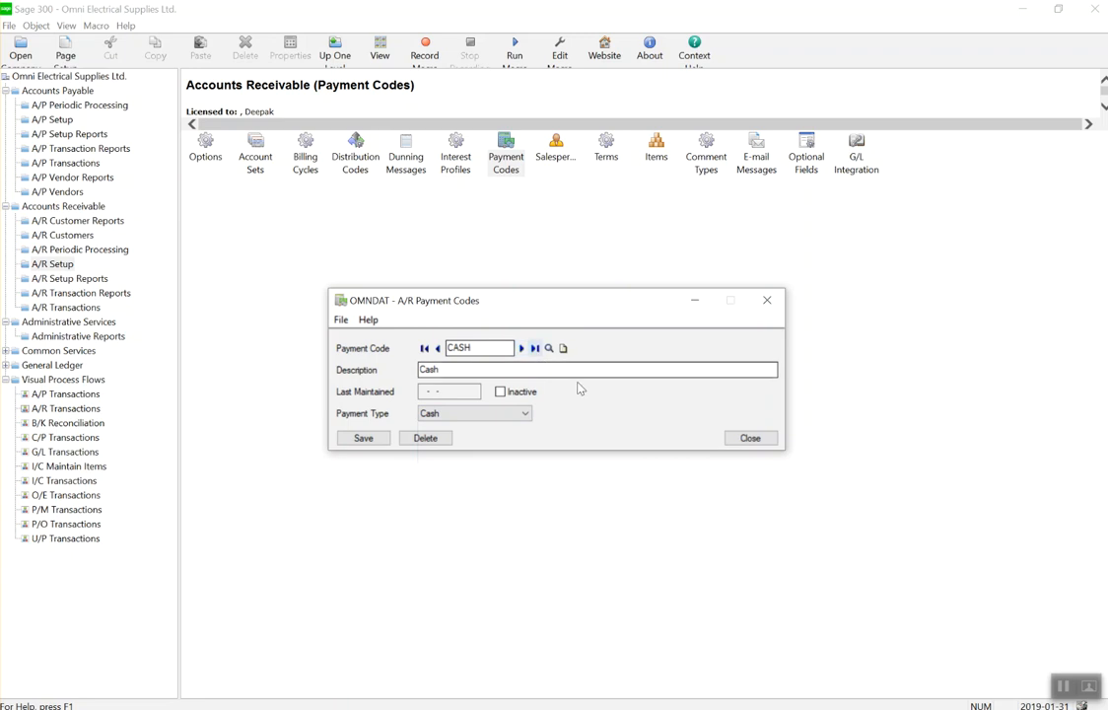
click(755, 443)
Start salesperson DEE100 and enter the salesperson's full name.
click(555, 148)
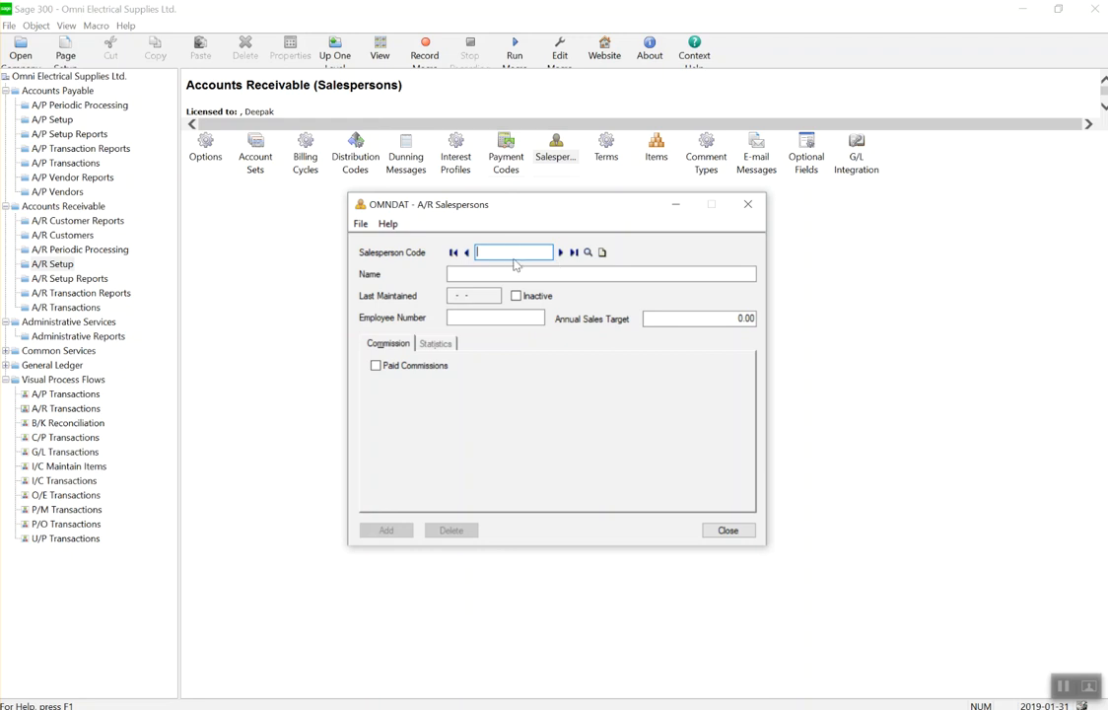
text(DEE)
text(100)
key(Tab)
text(Depak)
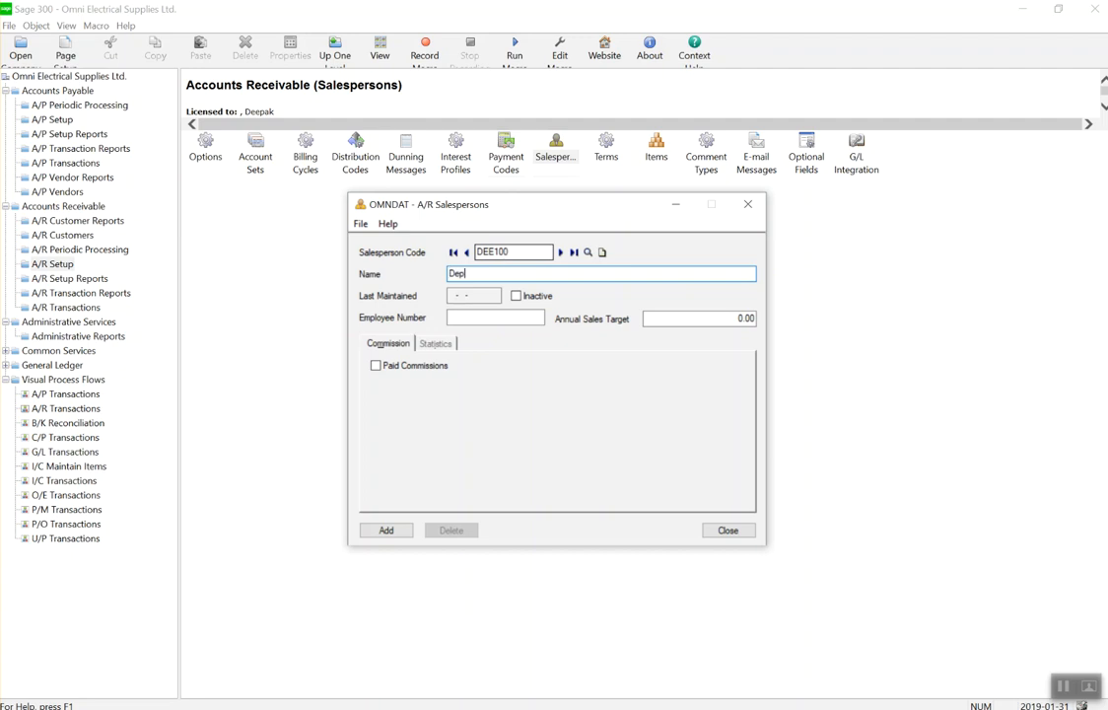
key(BackSpace)
key(BackSpace)
key(BackSpace)
key(BackSpace)
key(Tab)
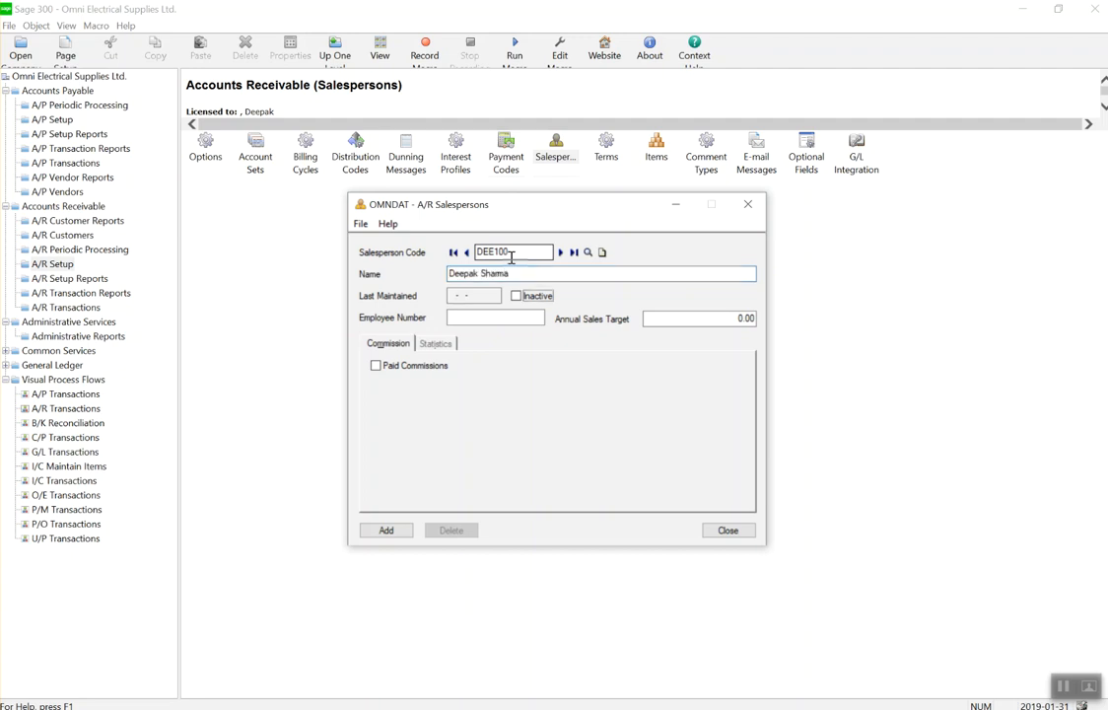
Set a 100000 annual sales target, paid commissions at 10%, and add DEE100.
click(498, 319)
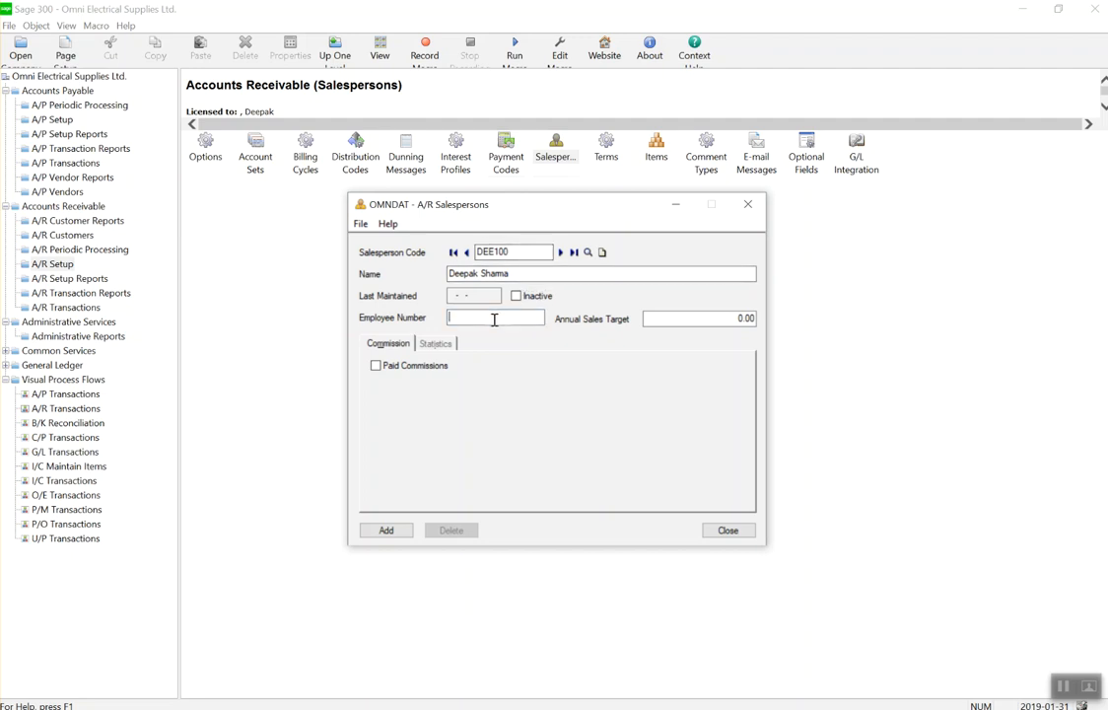
key(Tab)
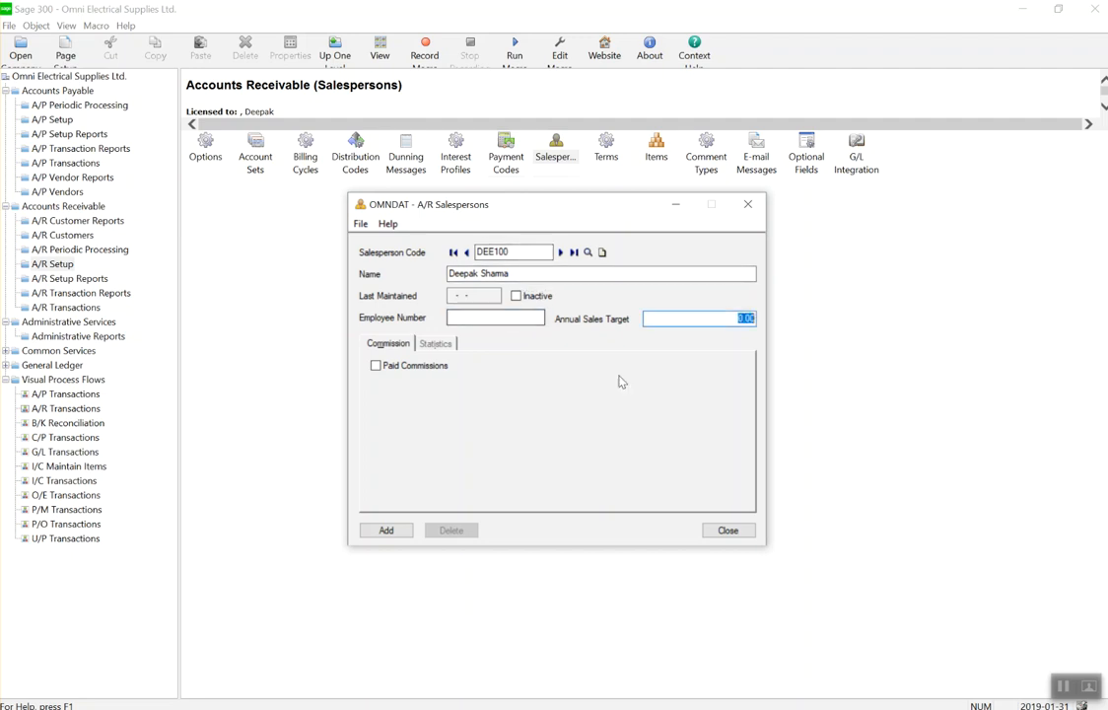
text(100000)
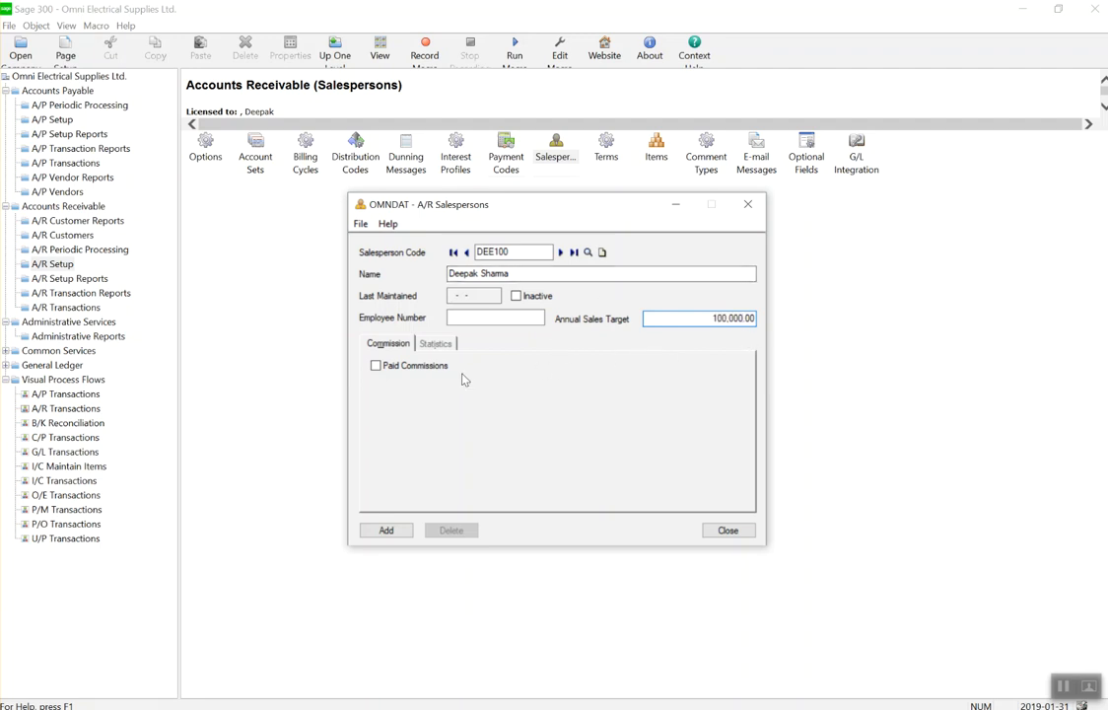
click(376, 369)
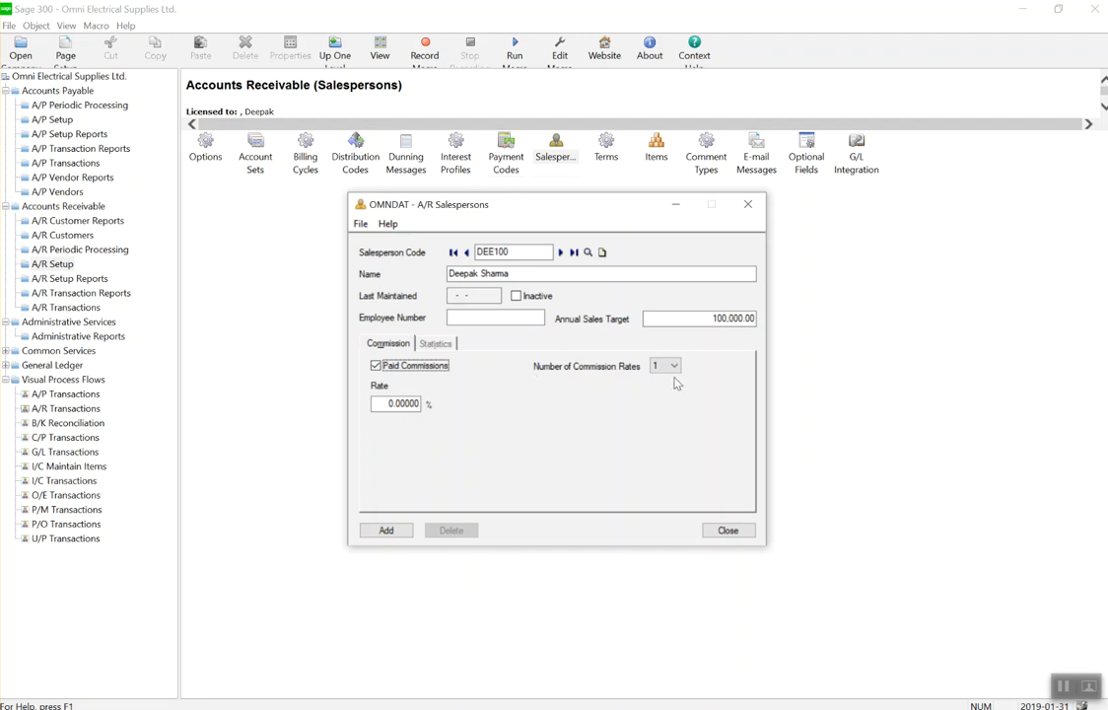
click(375, 405)
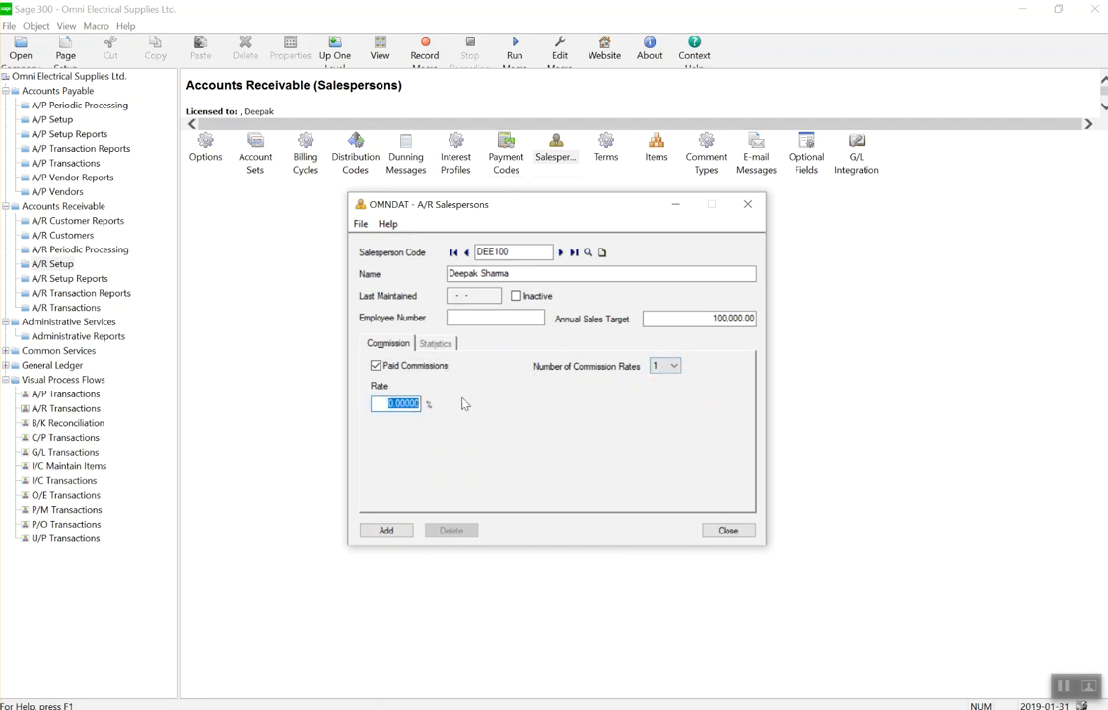
text(10)
click(386, 530)
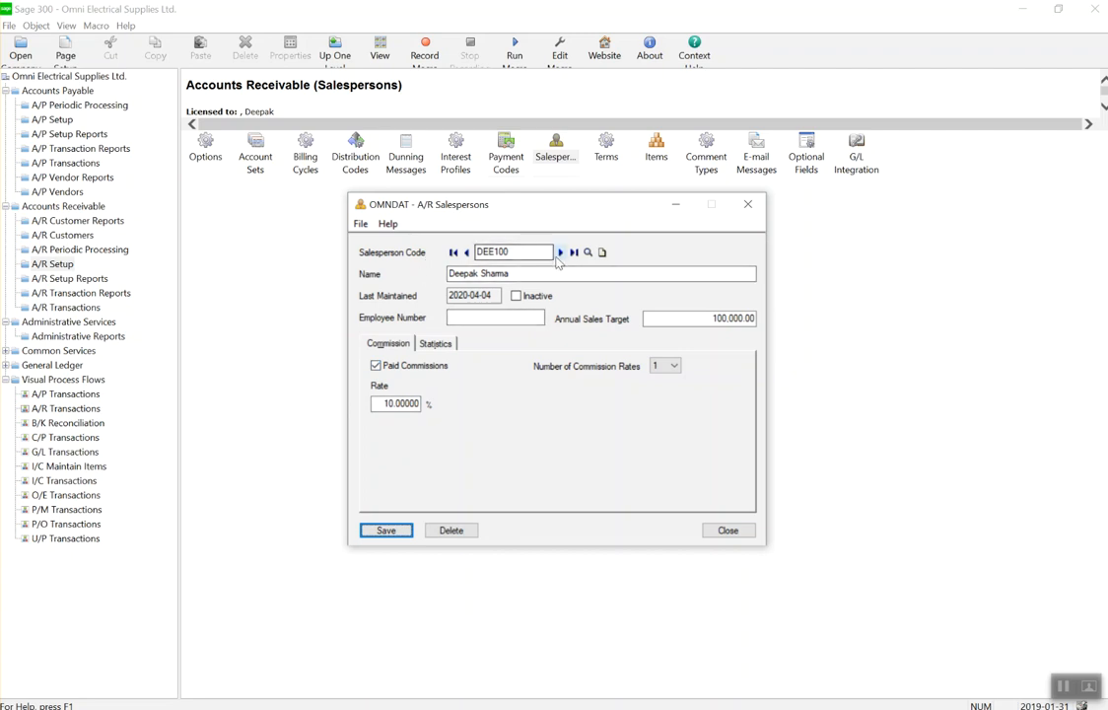
Show DEE100's Statistics tab for 2019 period 01, after rechecking the Commission tab.
click(434, 344)
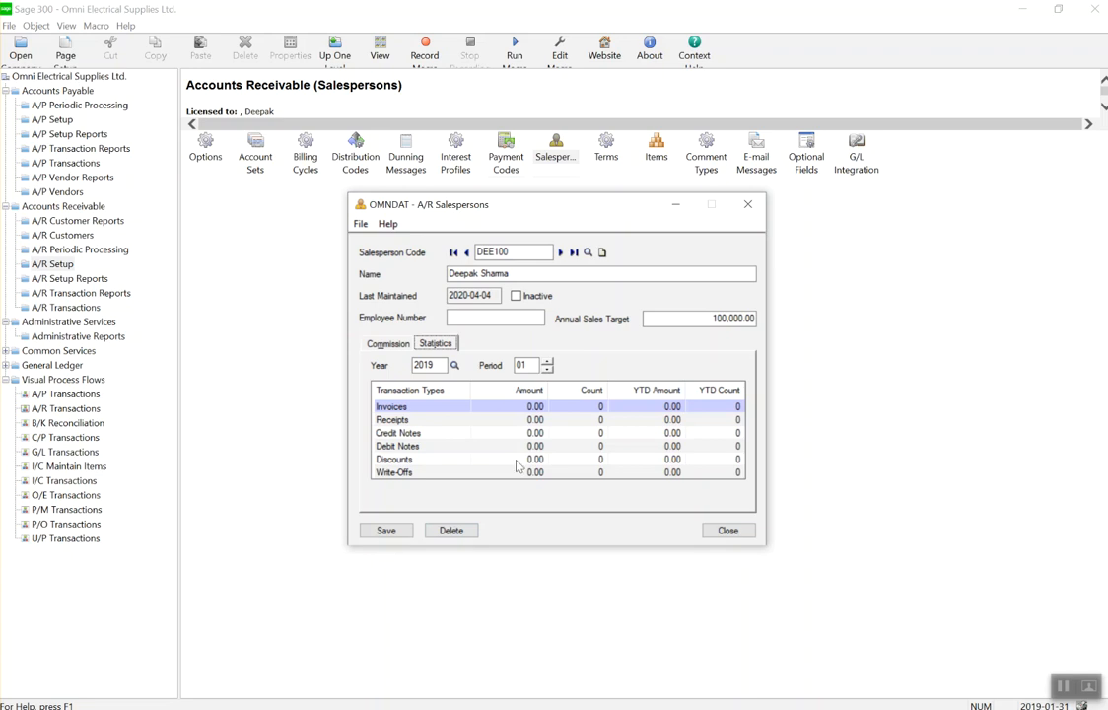
click(393, 343)
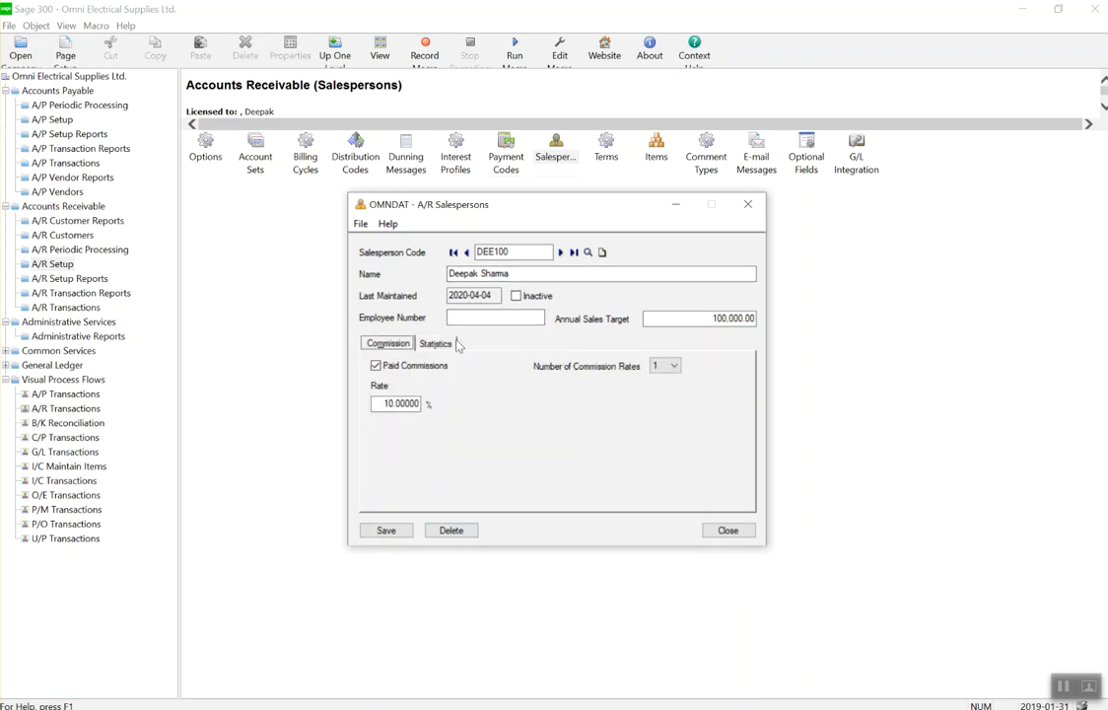
click(439, 344)
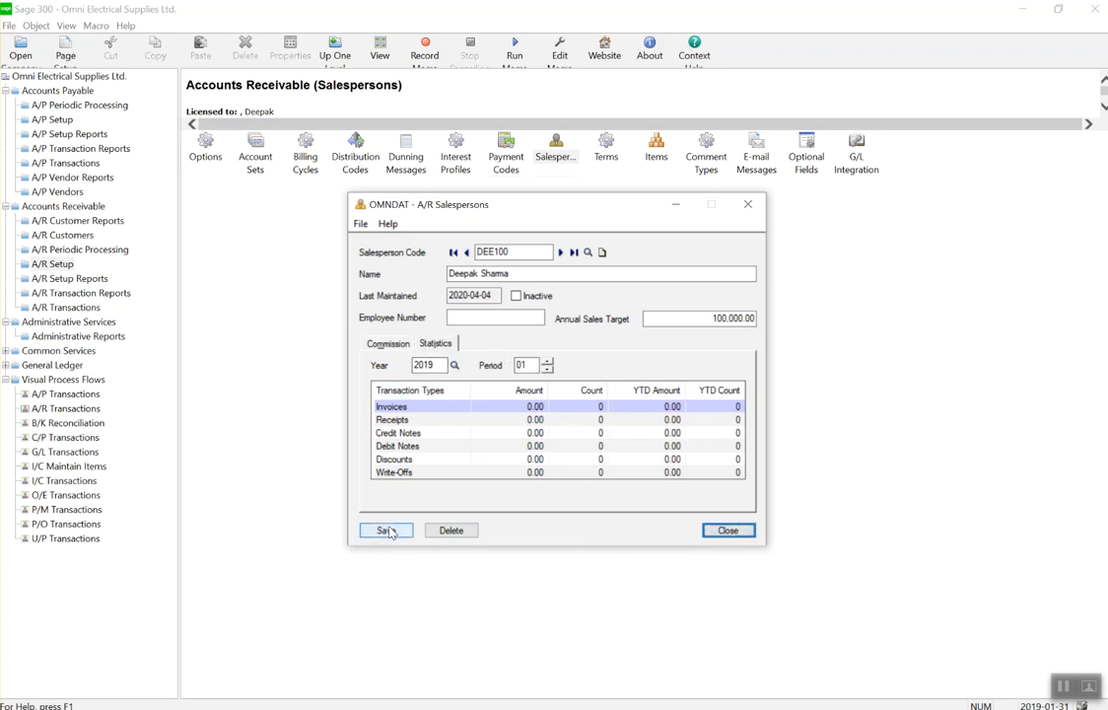
Close the Salespersons window, view and close A/R Terms, then select the Items icon.
click(729, 535)
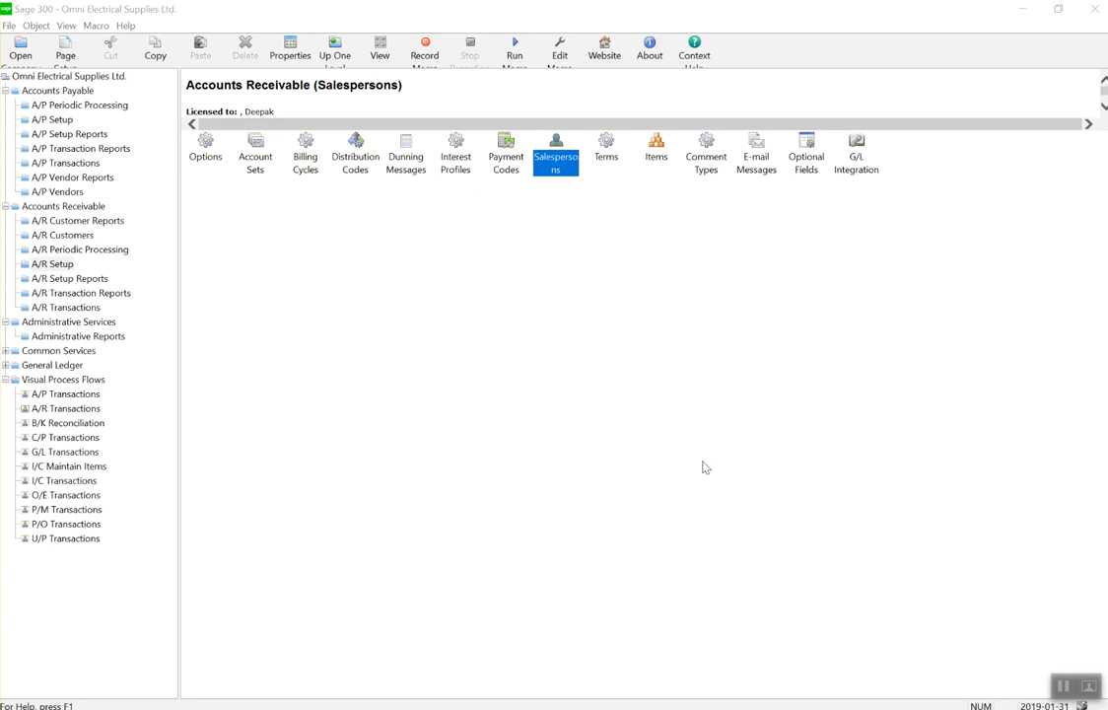
double_click(614, 156)
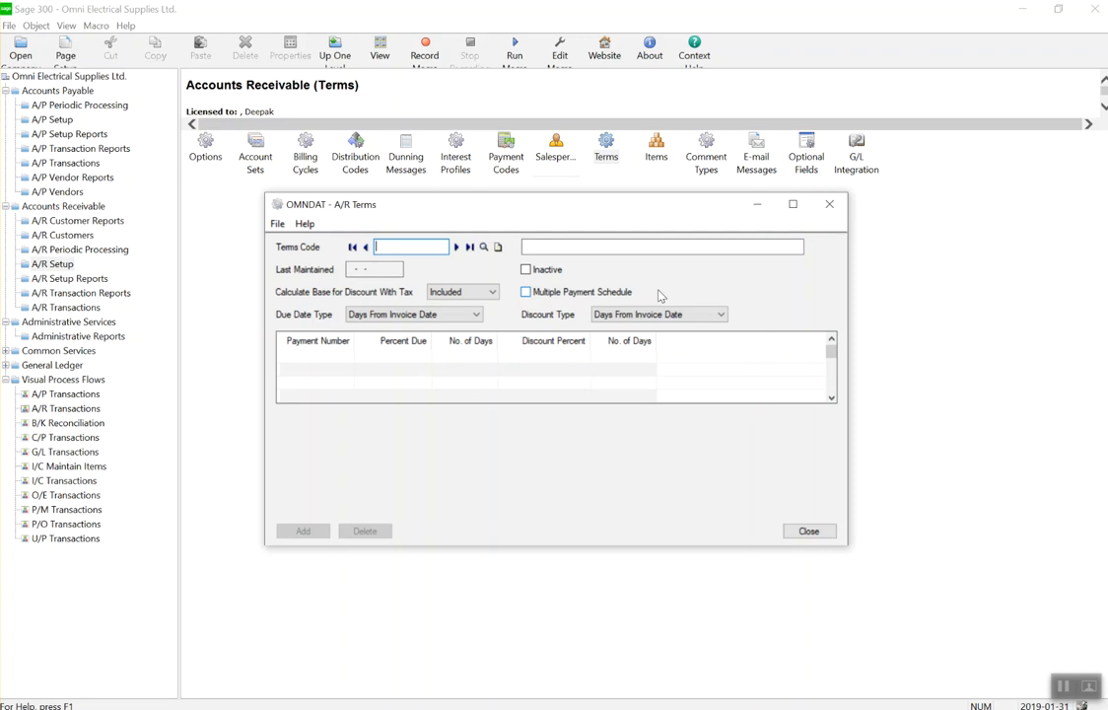
click(829, 205)
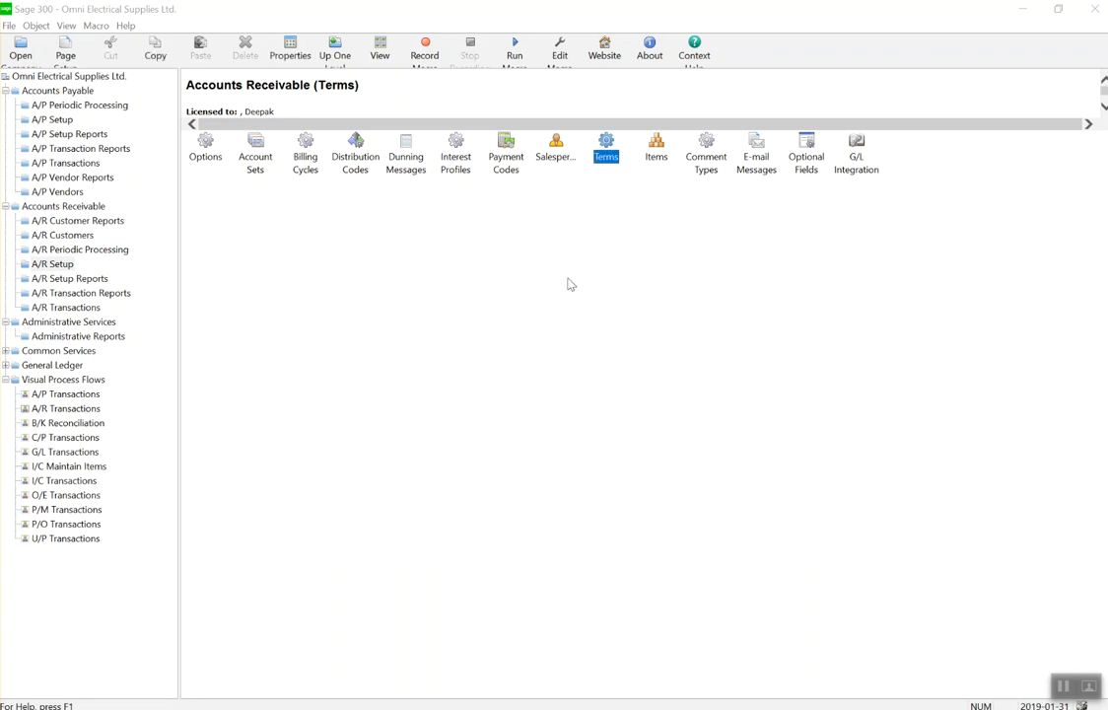
click(656, 156)
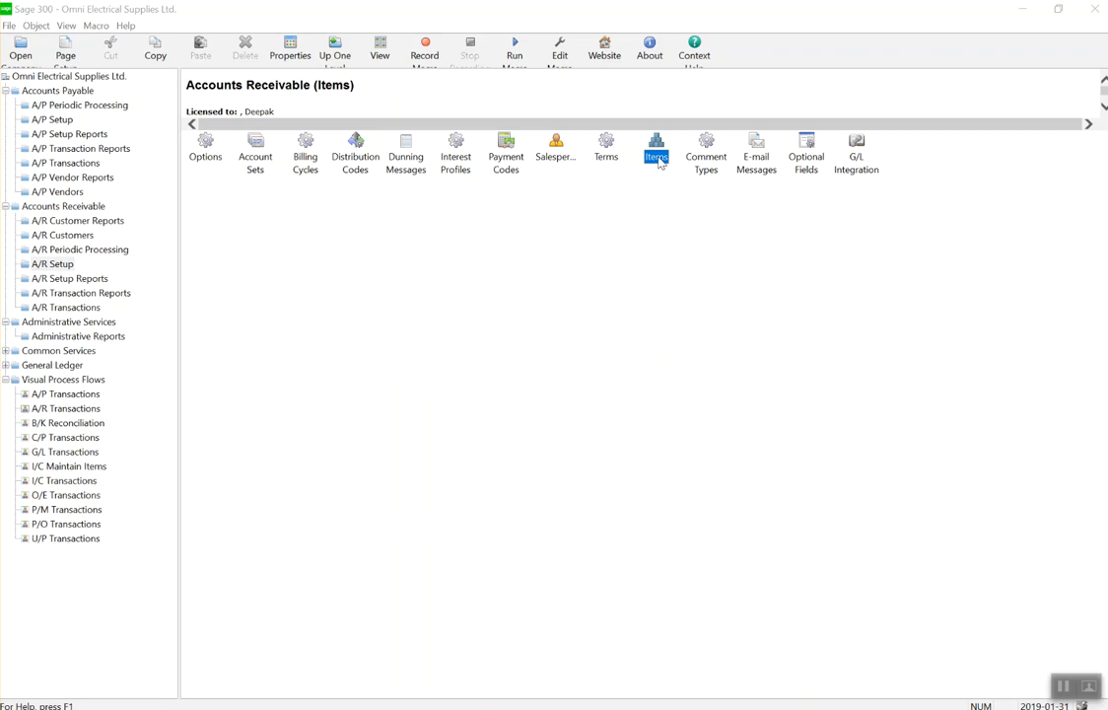
Open A/R Items and enter the new item number WIRE001.
double_click(657, 158)
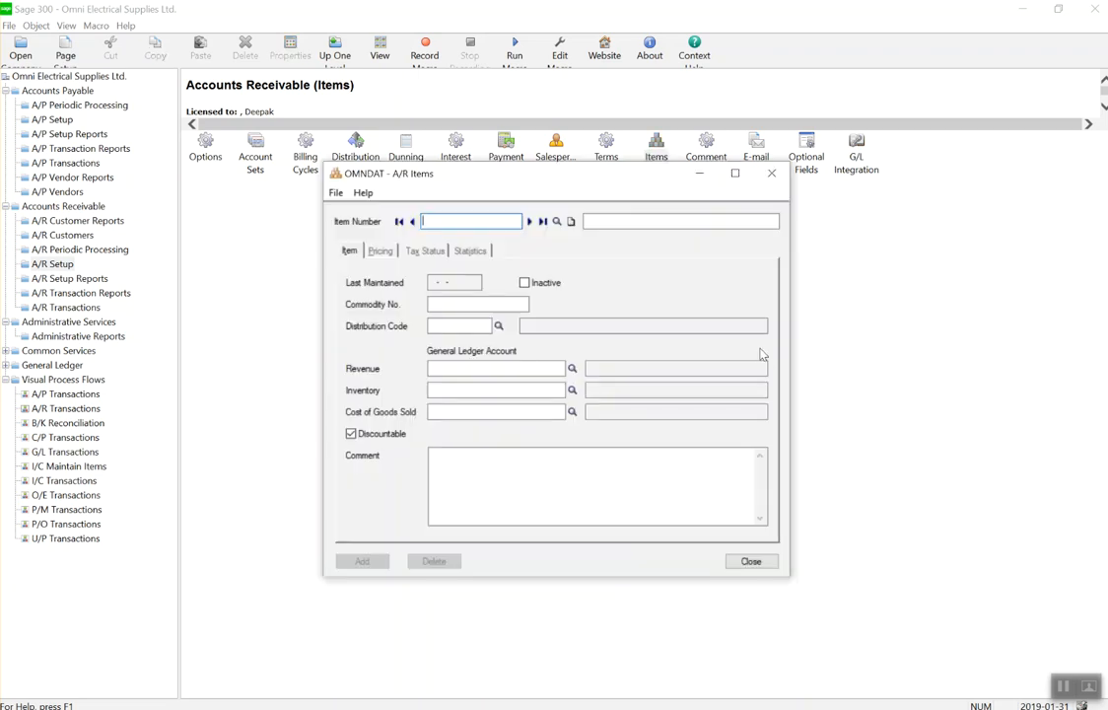
click(557, 220)
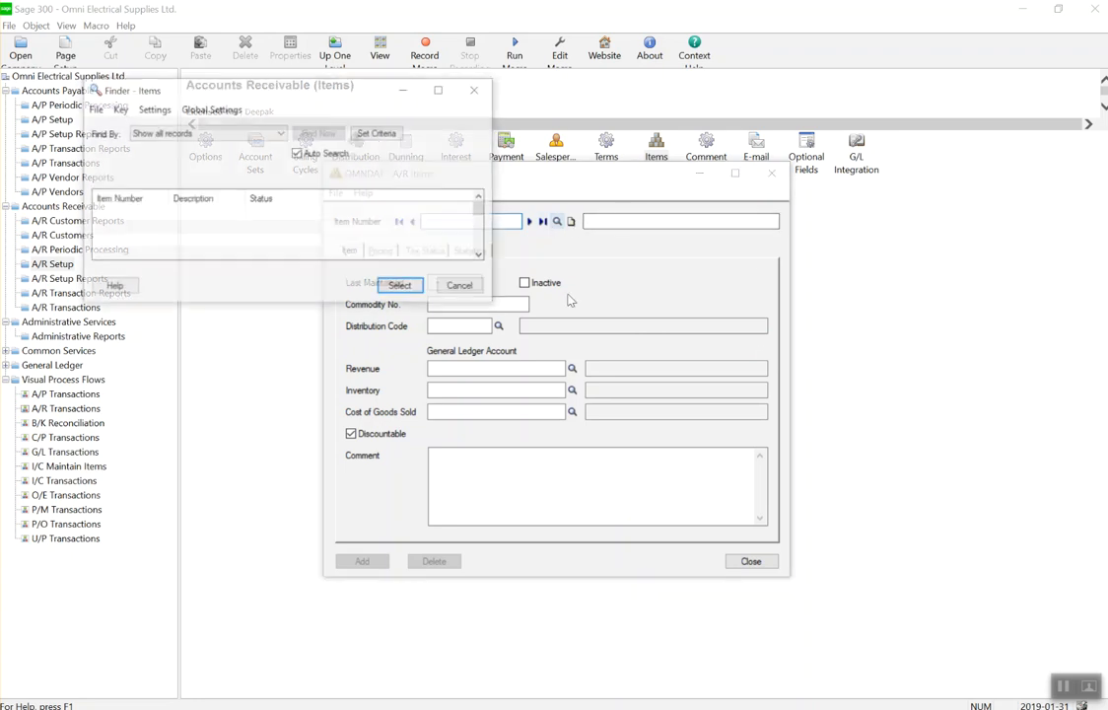
click(459, 285)
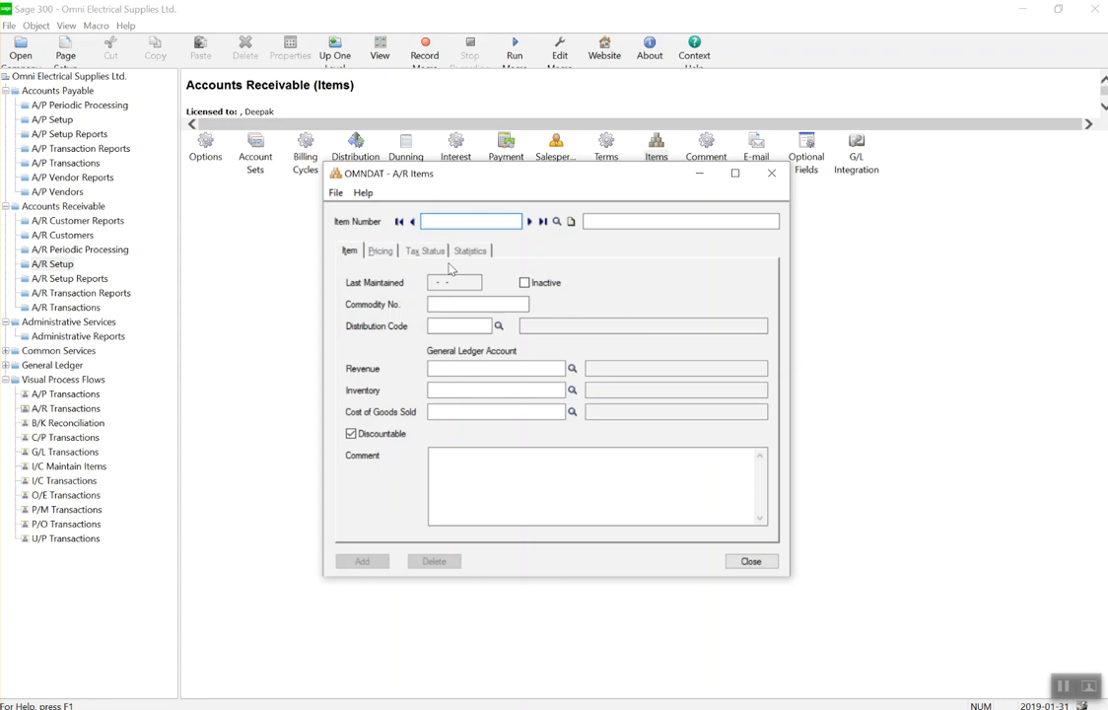
text(1)
key(BackSpace)
text(WIRW)
key(BackSpace)
text(E100)
key(BackSpace)
key(BackSpace)
key(BackSpace)
text(001)
Describe the item as 'Wire - 10 cms' with commodity number 1223456.
click(626, 223)
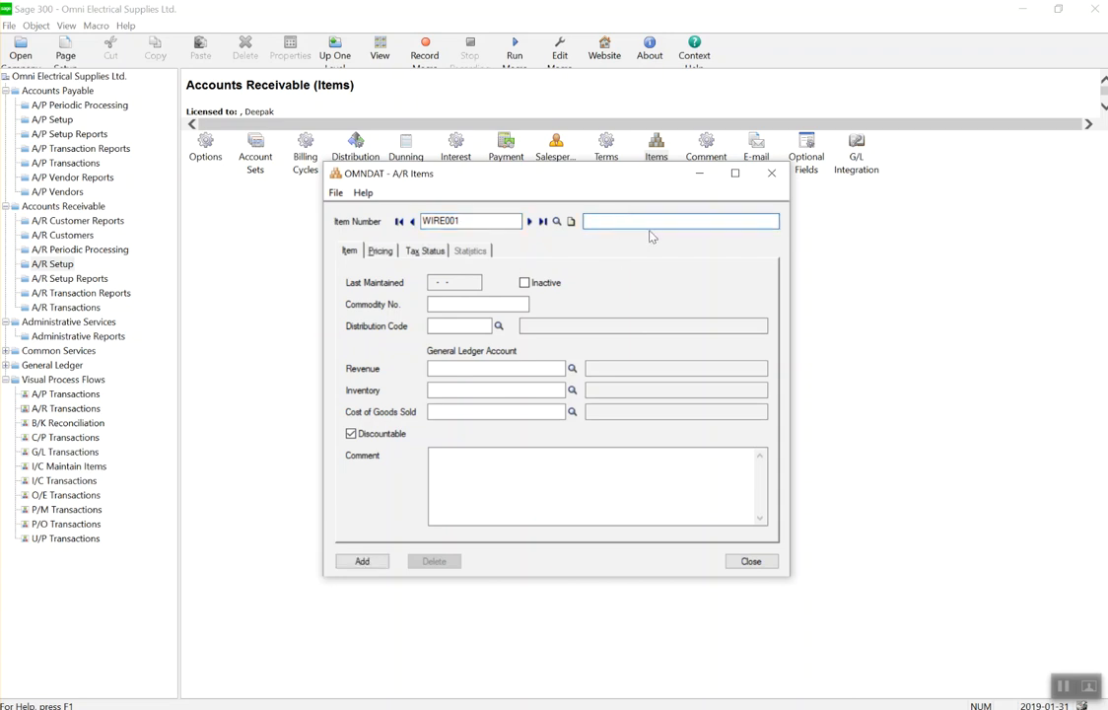
text(Wire - 10 cms)
click(453, 304)
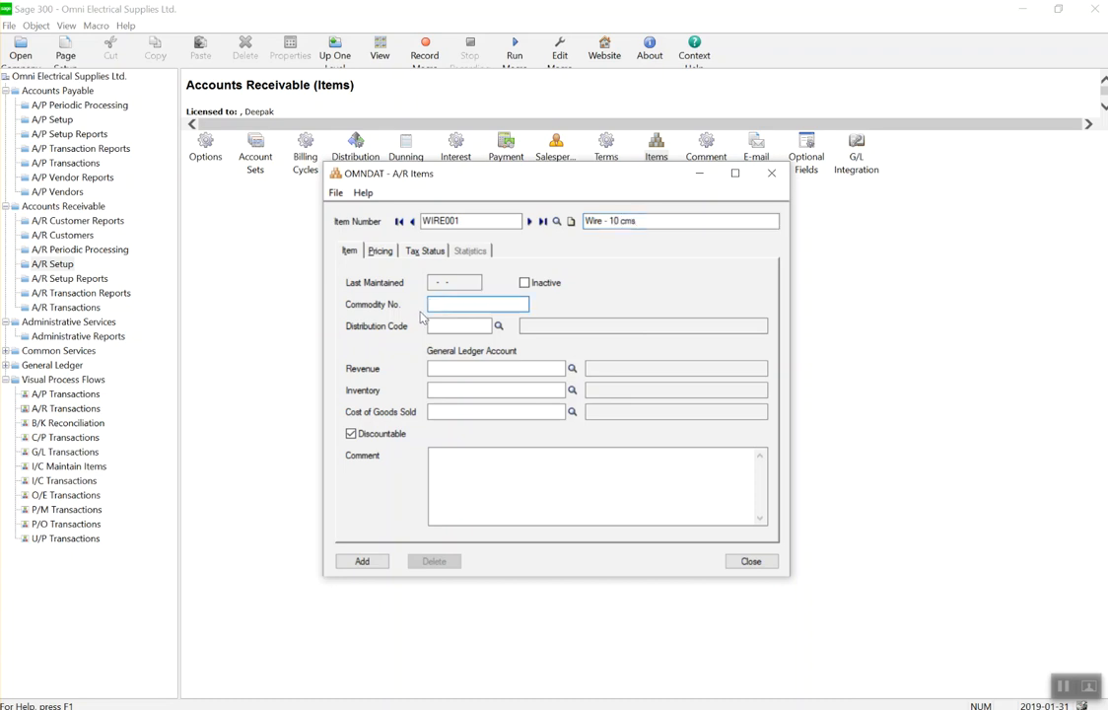
text(12234565)
key(BackSpace)
Assign distribution code SALELE to the item and show its Pricing tab.
click(432, 325)
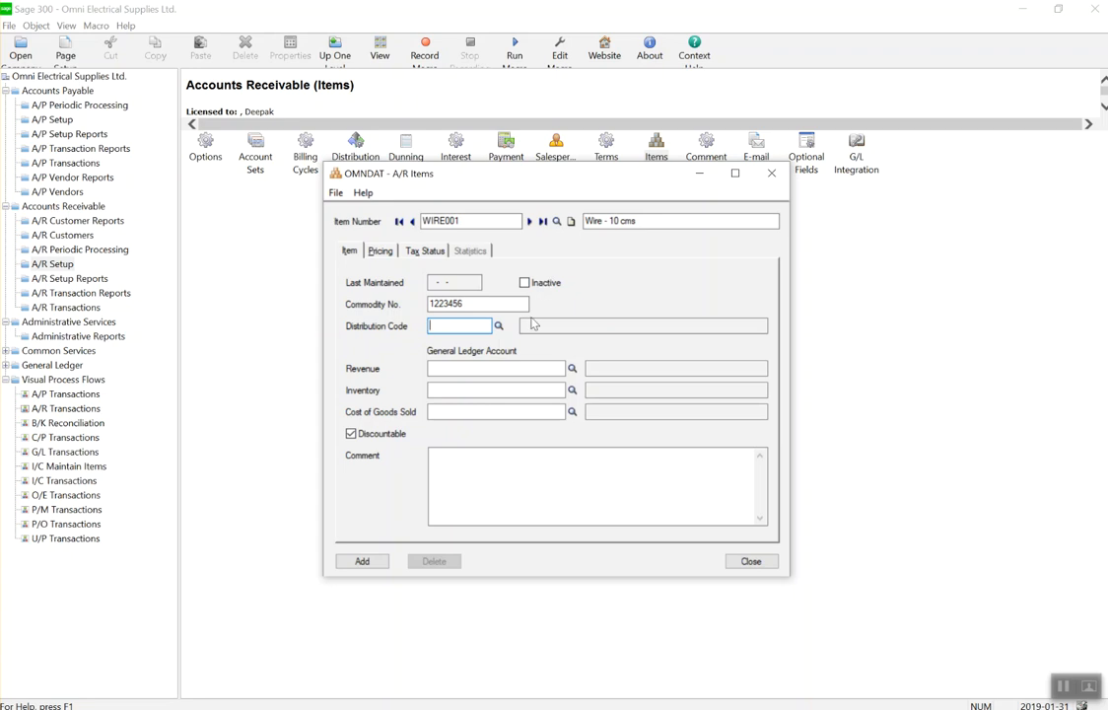
click(499, 326)
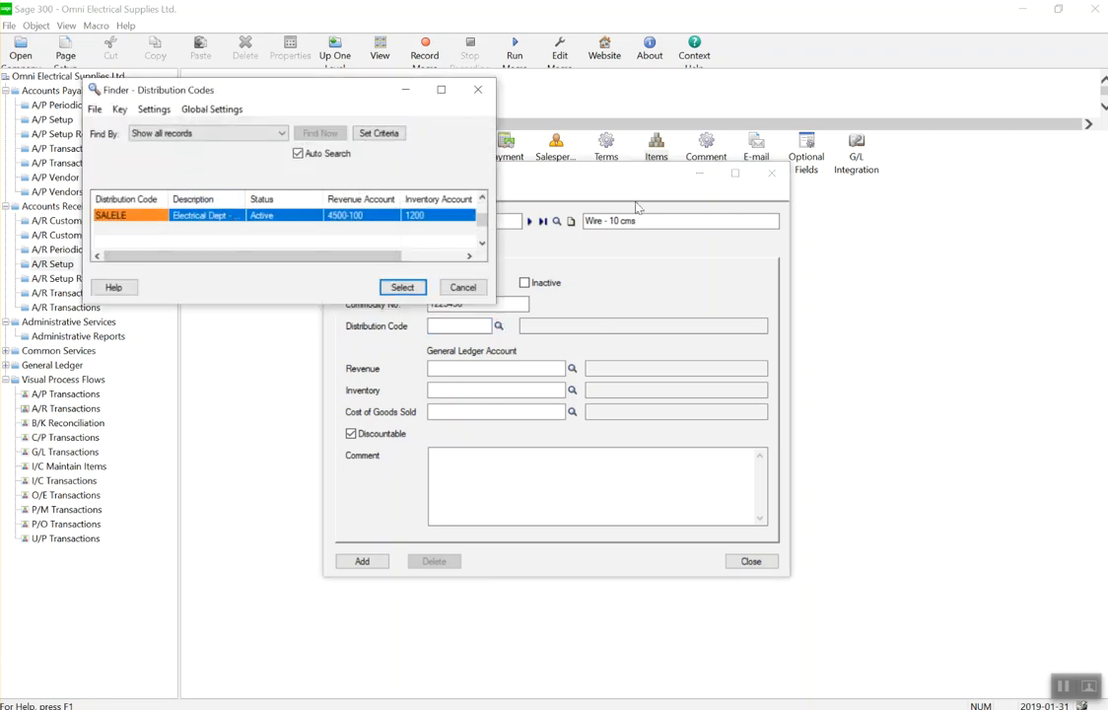
double_click(141, 221)
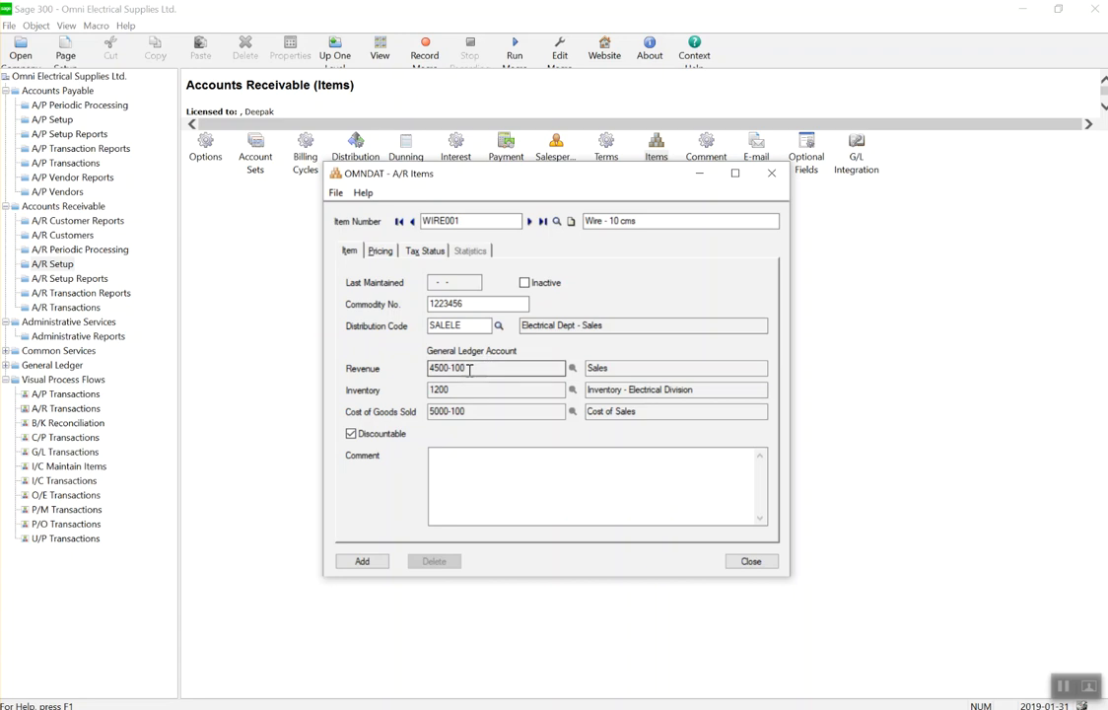
click(380, 251)
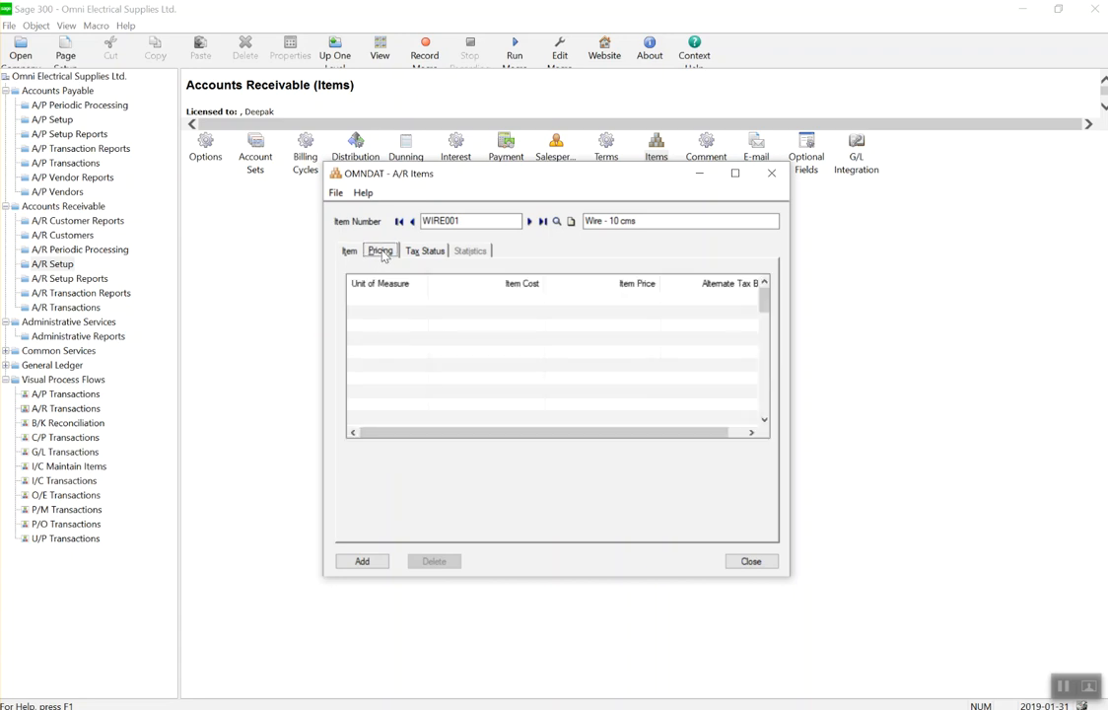
Add a WIRE001 pricing line with unit EACH, item cost 5 and item price 12.
click(411, 300)
text(EA)
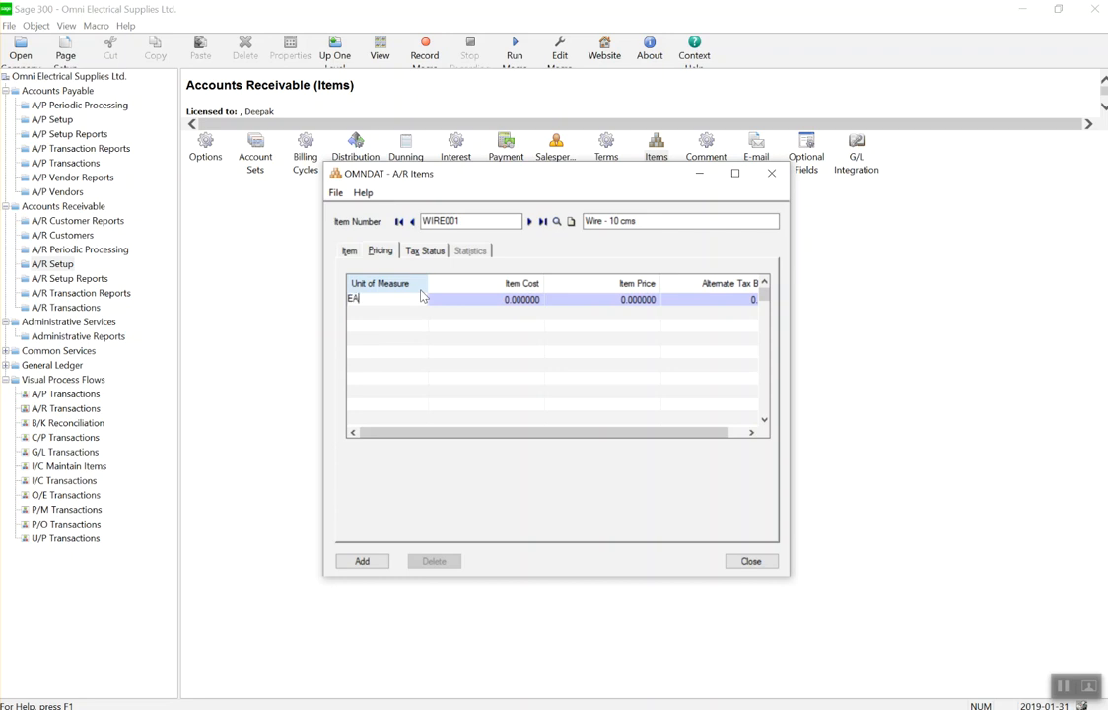
text(CH)
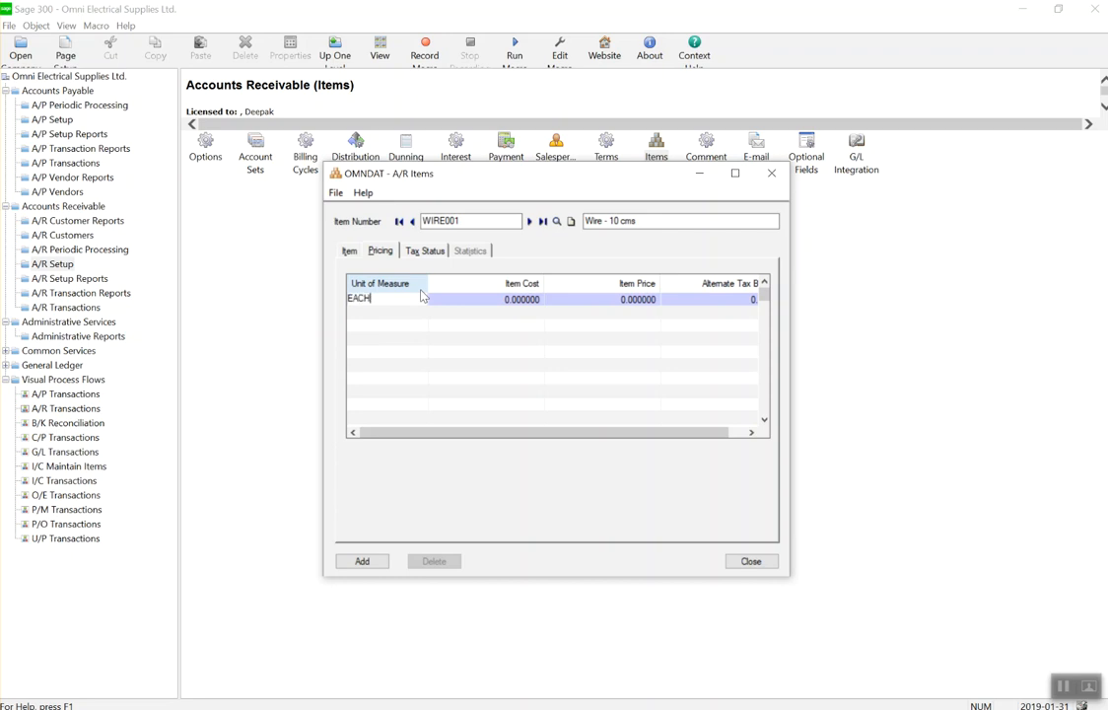
click(543, 302)
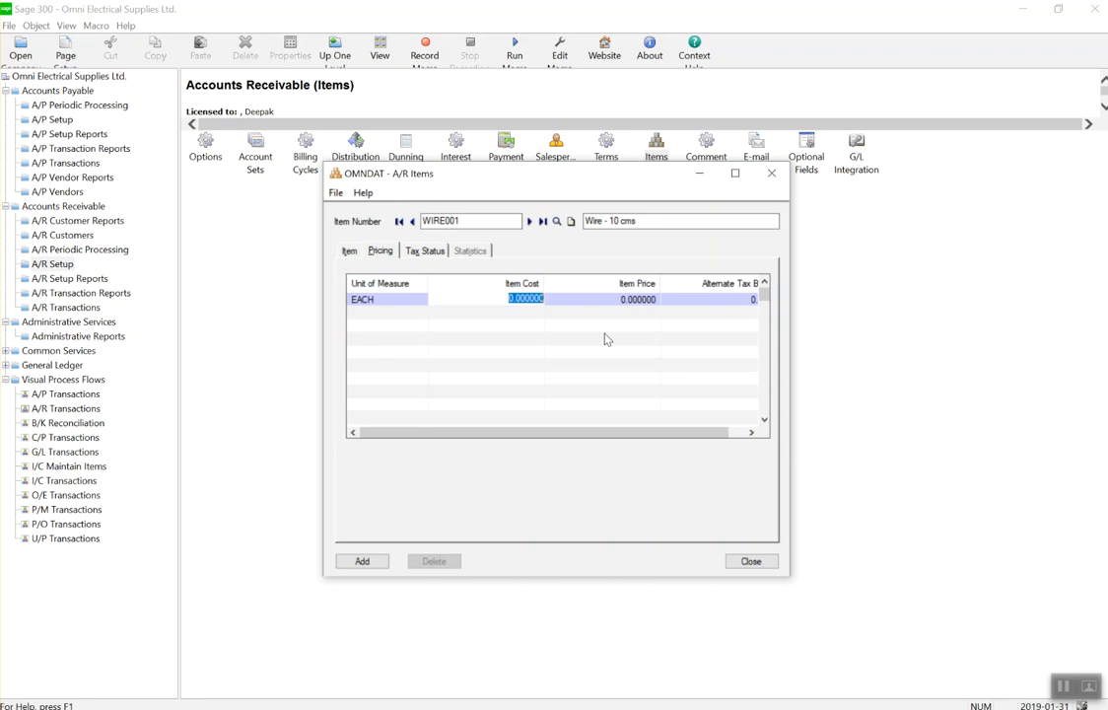
text(5)
click(646, 301)
text(12)
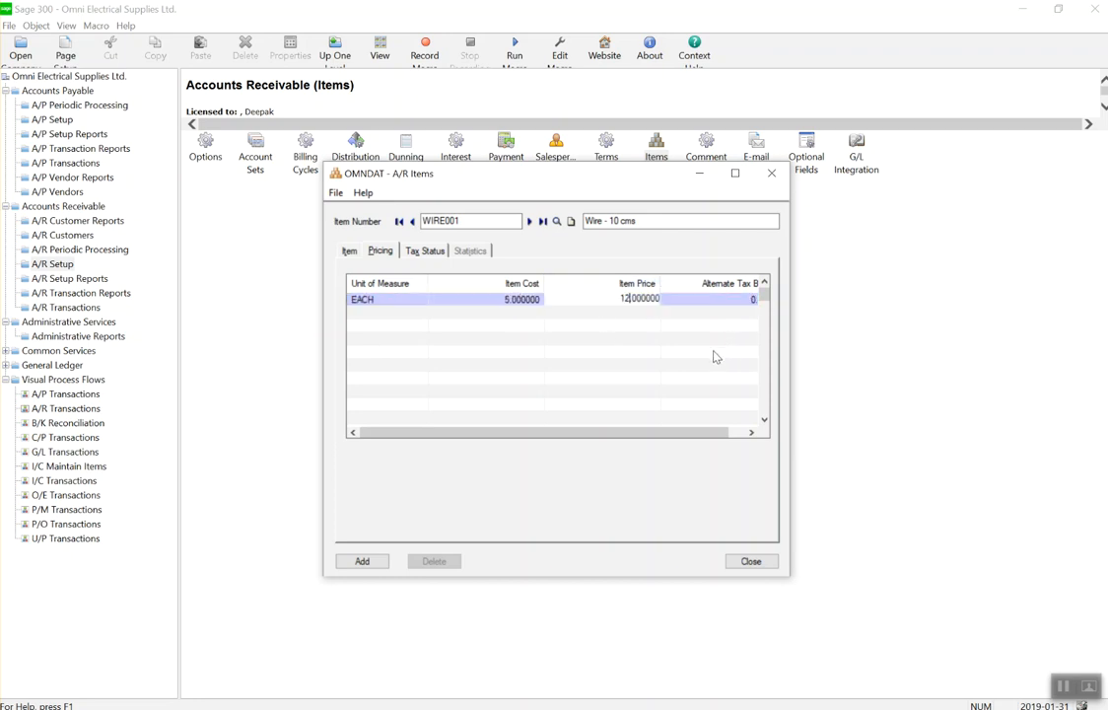
click(690, 300)
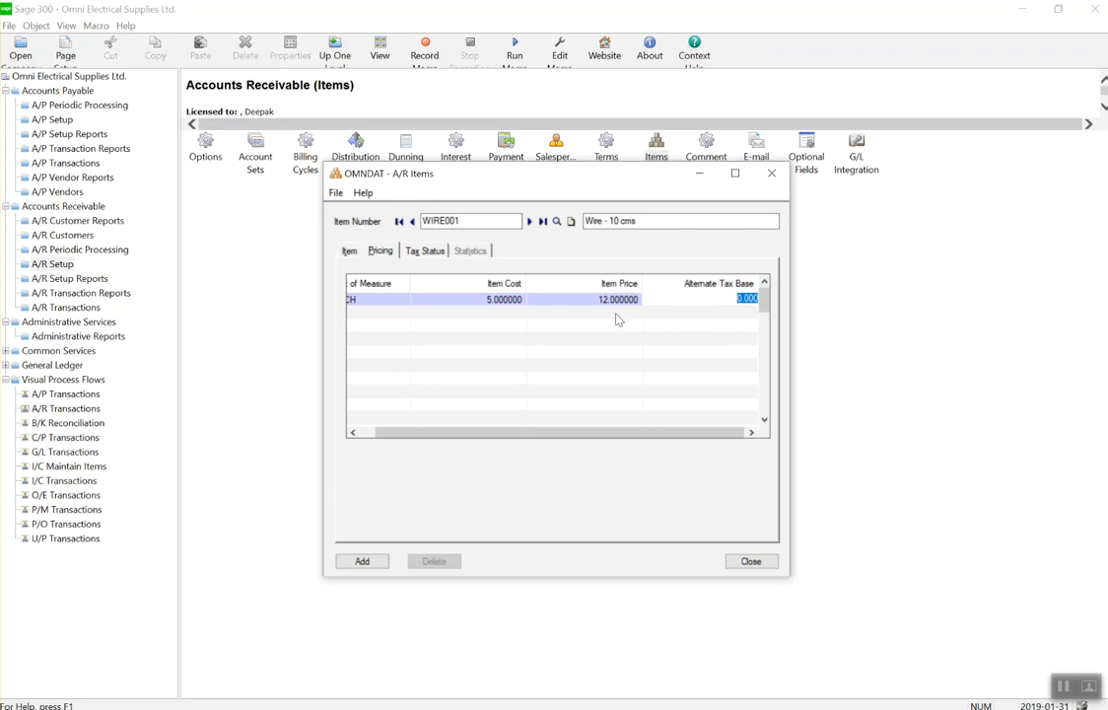
click(589, 313)
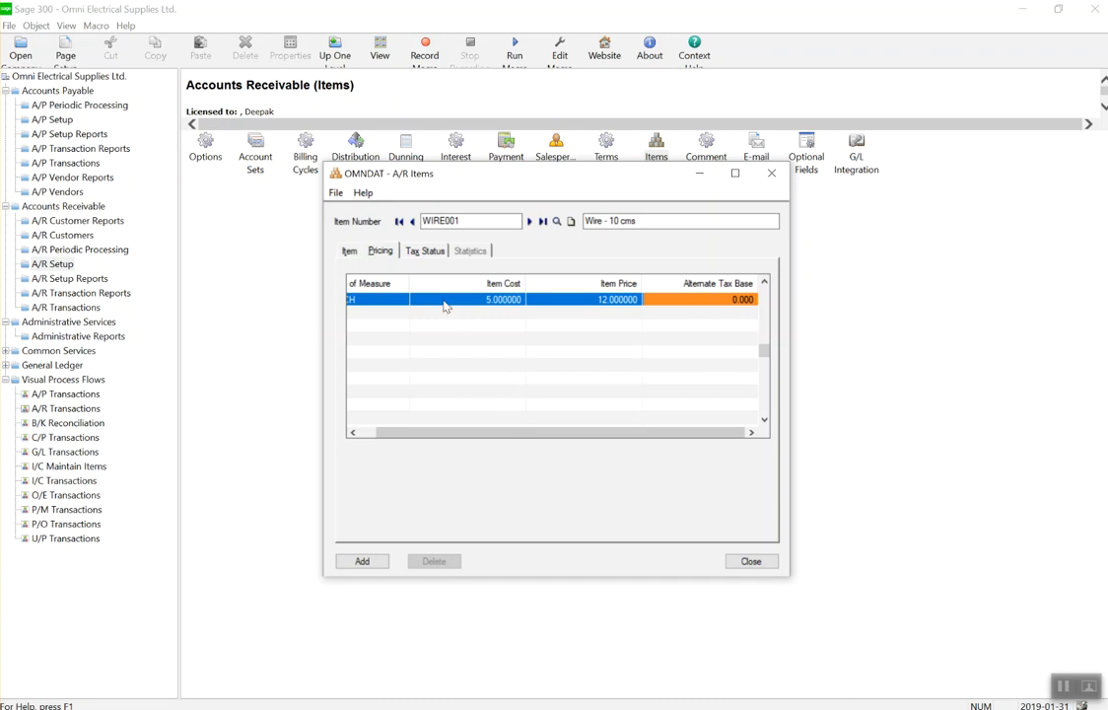
Assign the HST tax authority on WIRE001's Tax Status, then add the item.
click(427, 252)
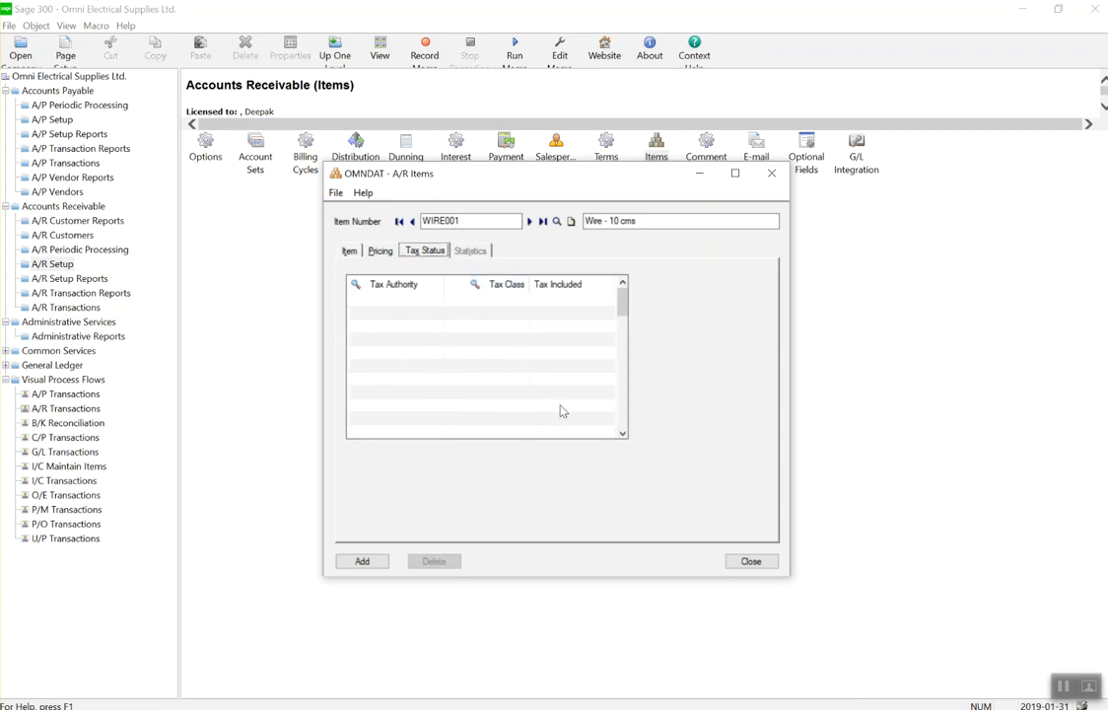
click(428, 301)
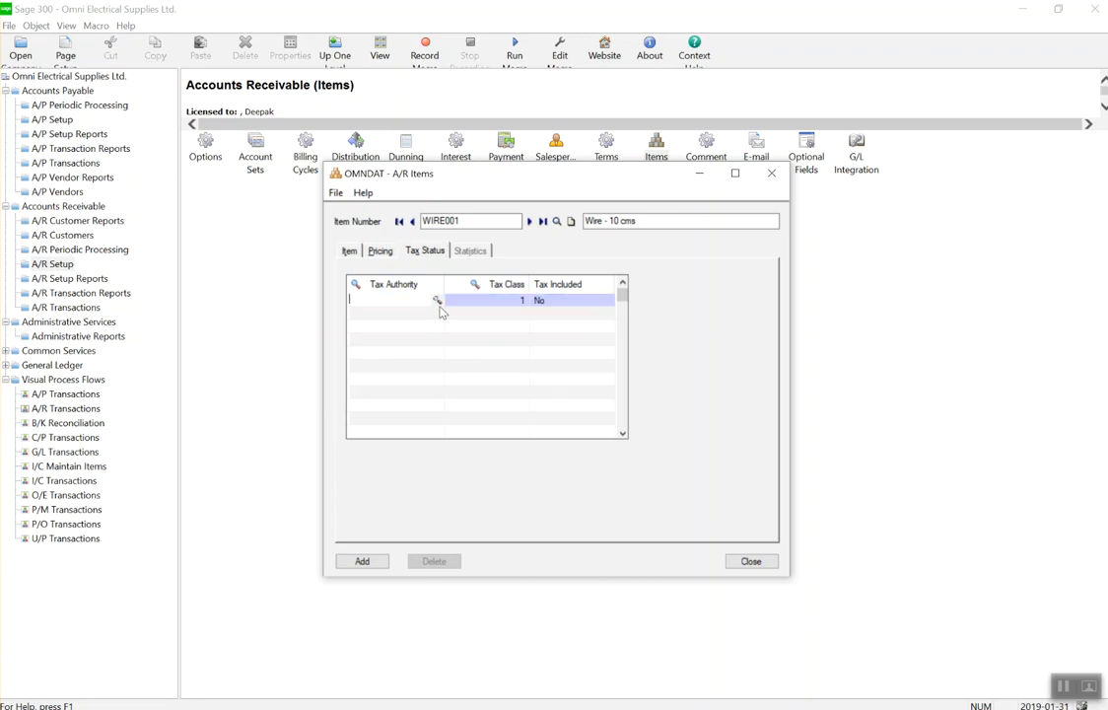
click(438, 301)
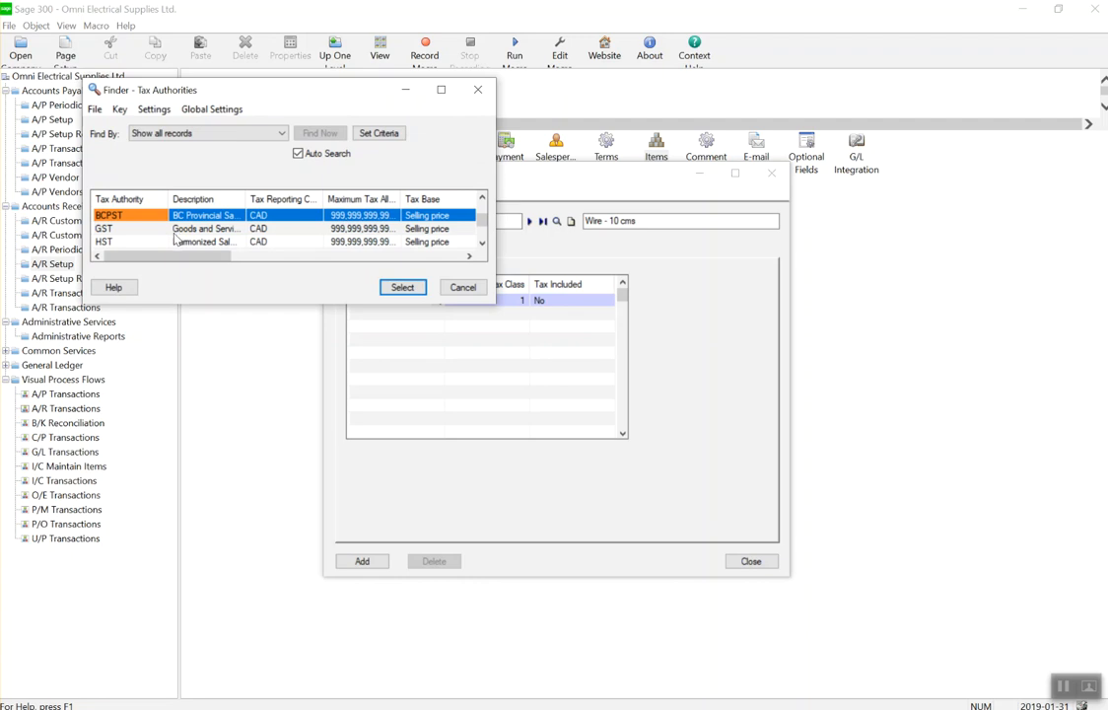
double_click(205, 242)
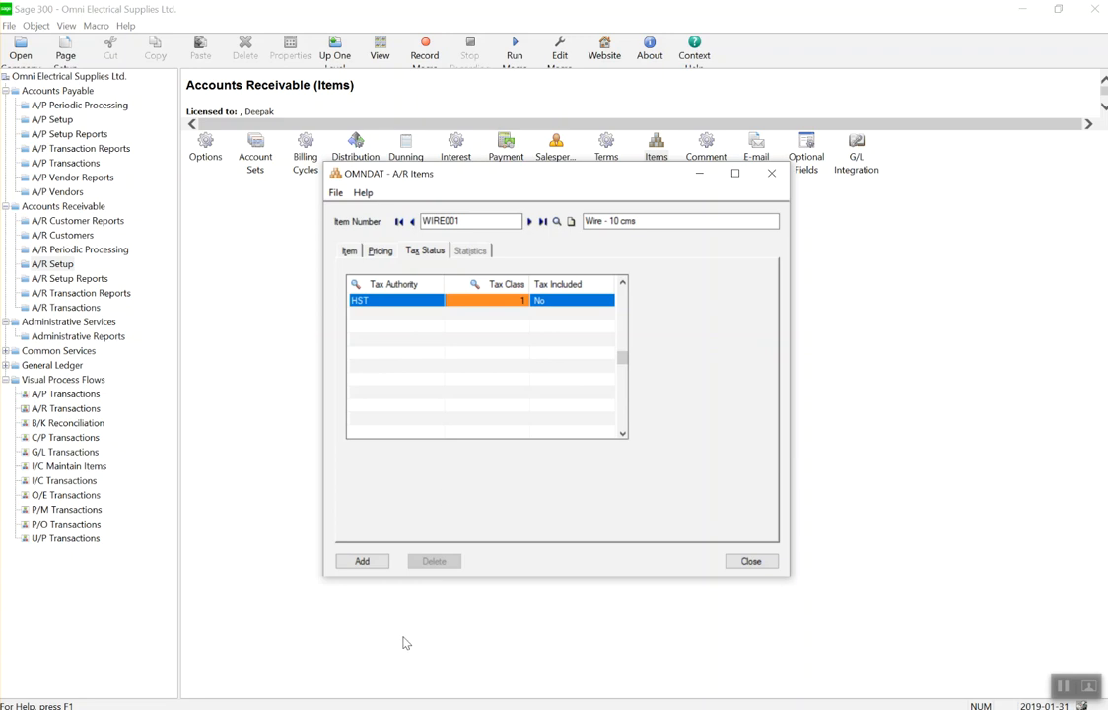
click(378, 564)
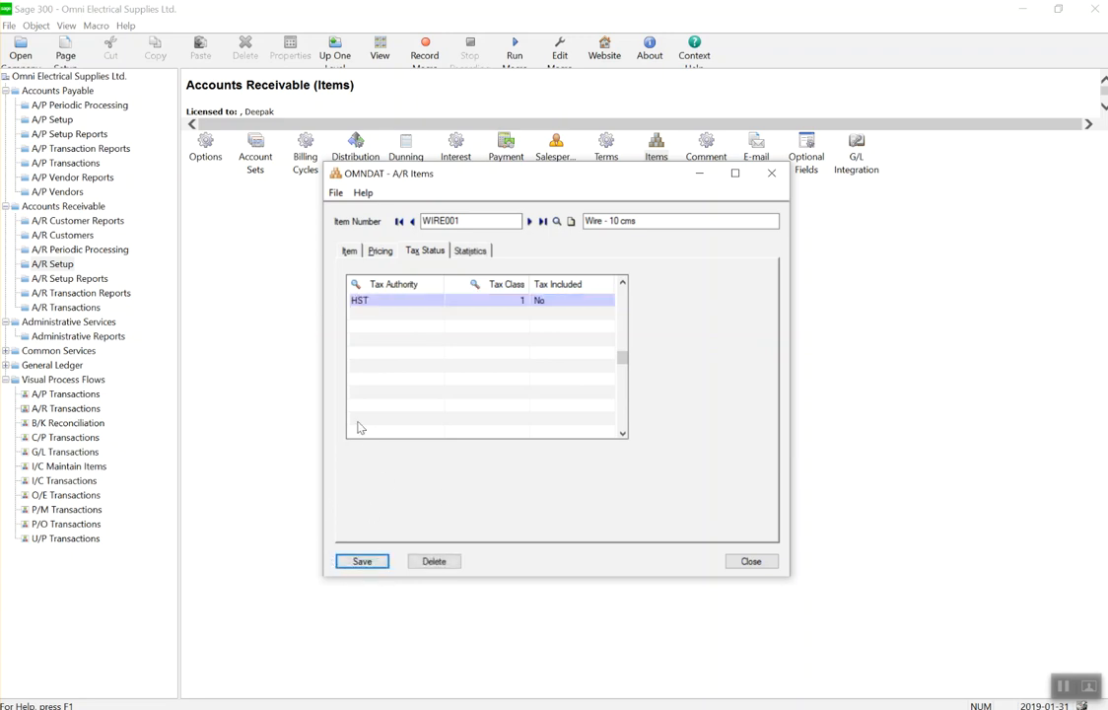
View WIRE001's Statistics tab, clear the form for a new item, and close A/R Items.
click(469, 251)
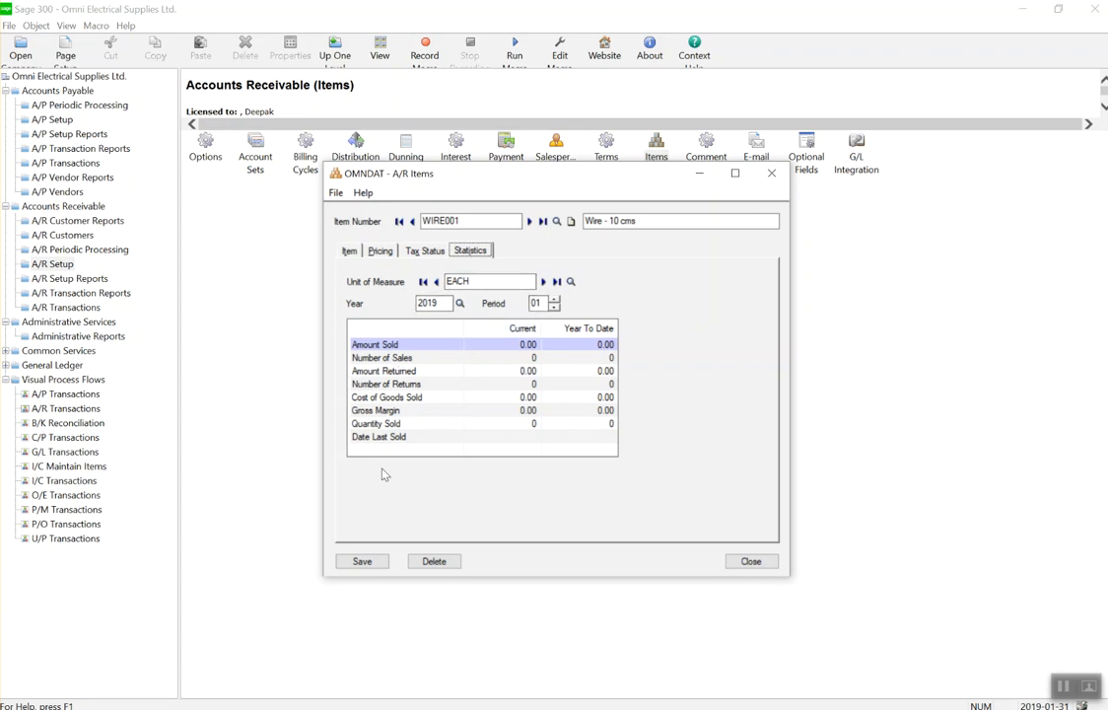
click(571, 222)
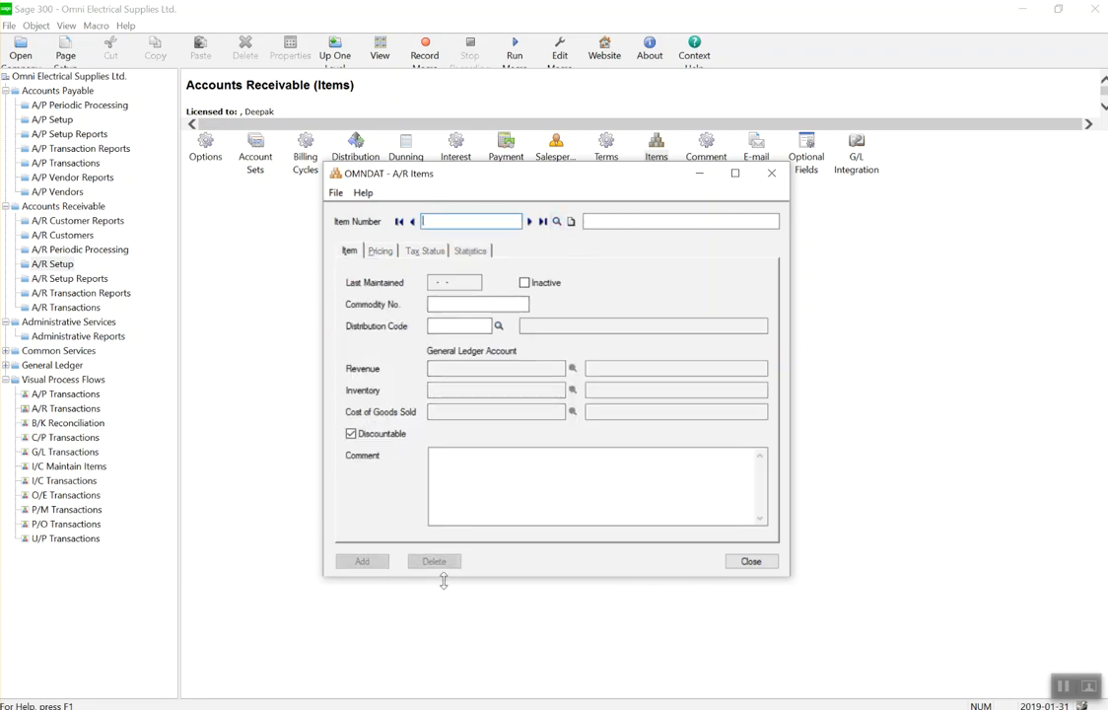
click(752, 561)
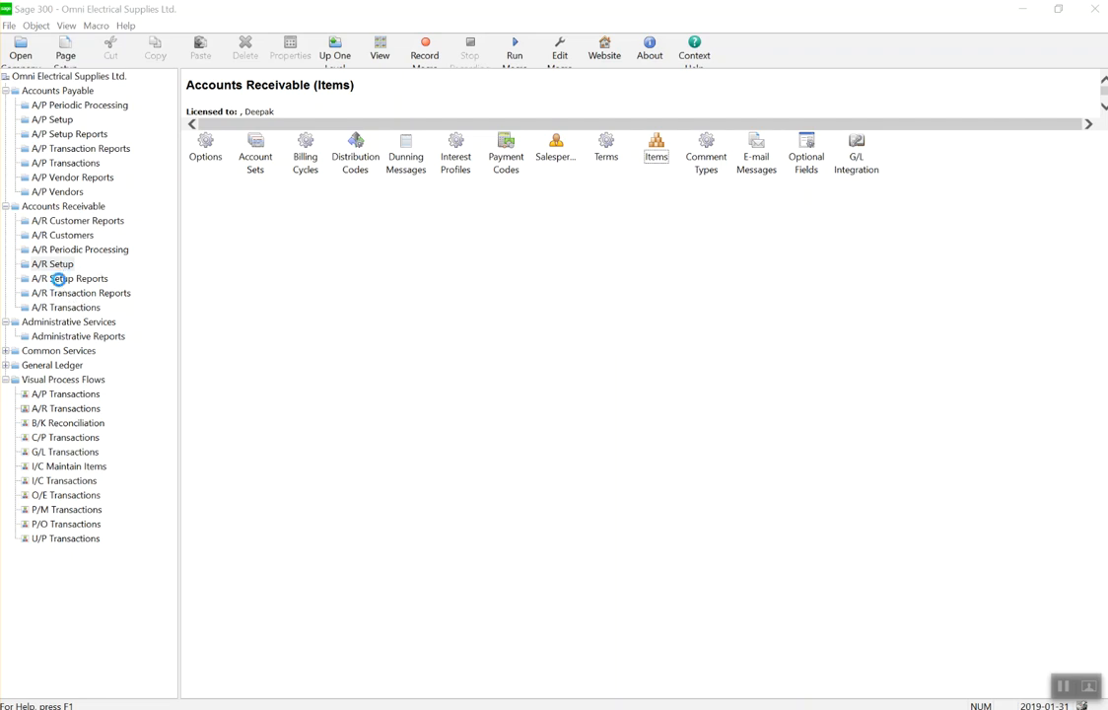
Open the Interest Profiles report from A/R Setup Reports, then close it.
click(58, 279)
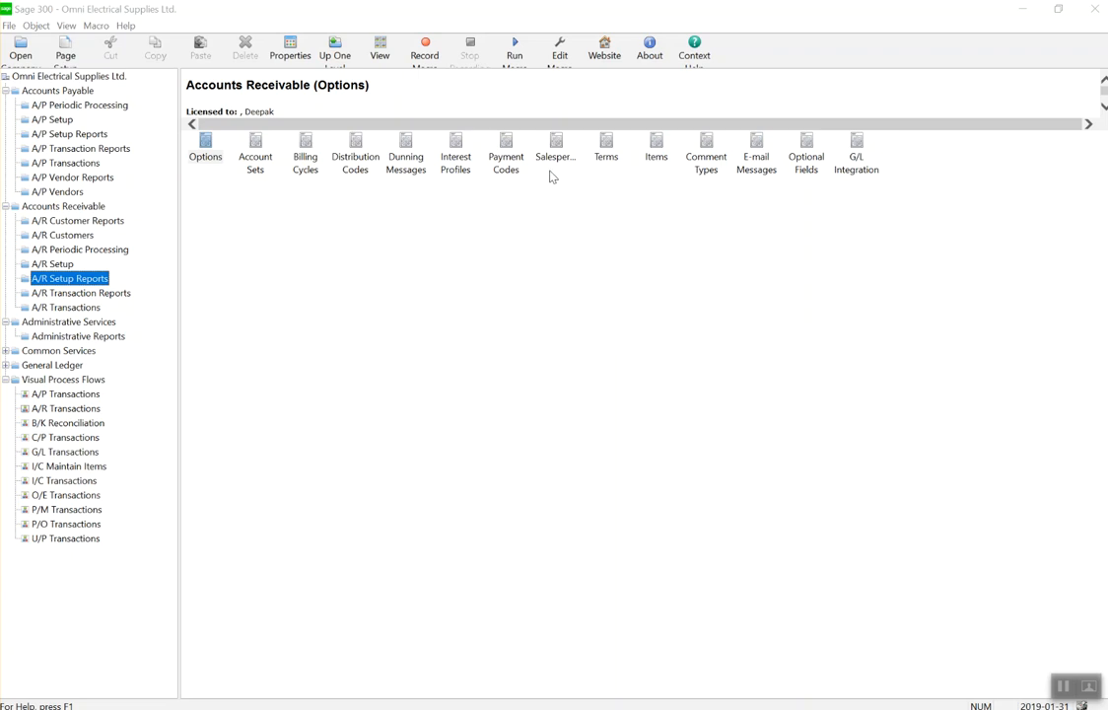
click(465, 167)
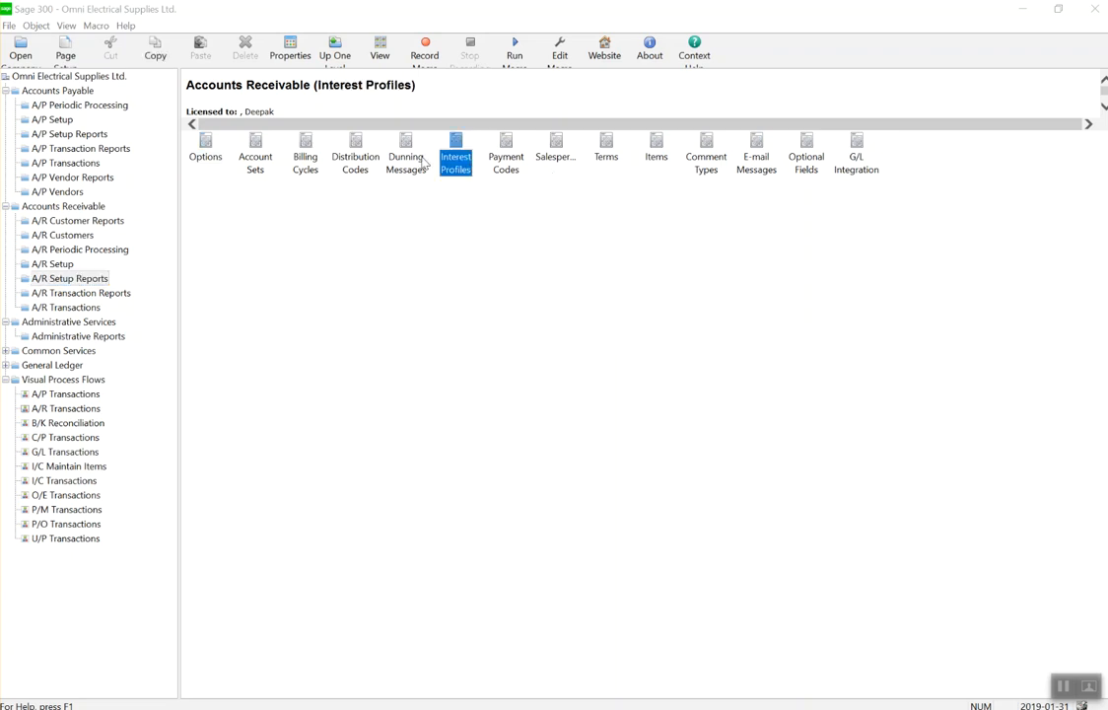
double_click(456, 160)
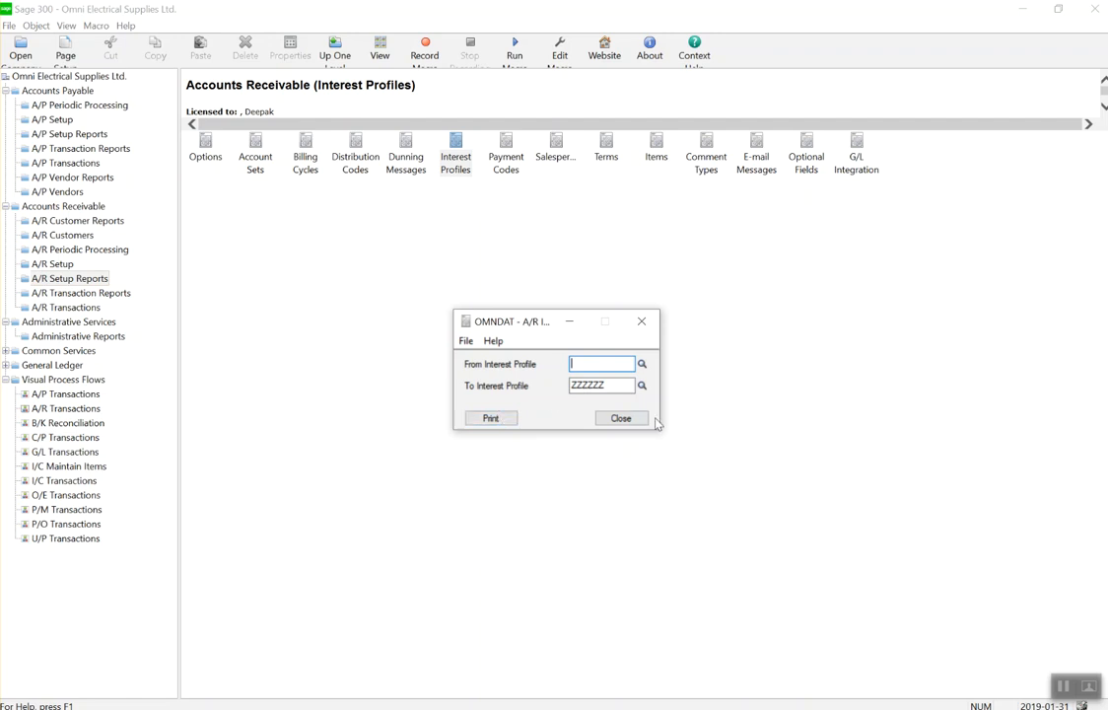
click(621, 418)
Set print destination to Preview with report paper size and orientation, then print Interest Profiles.
click(7, 25)
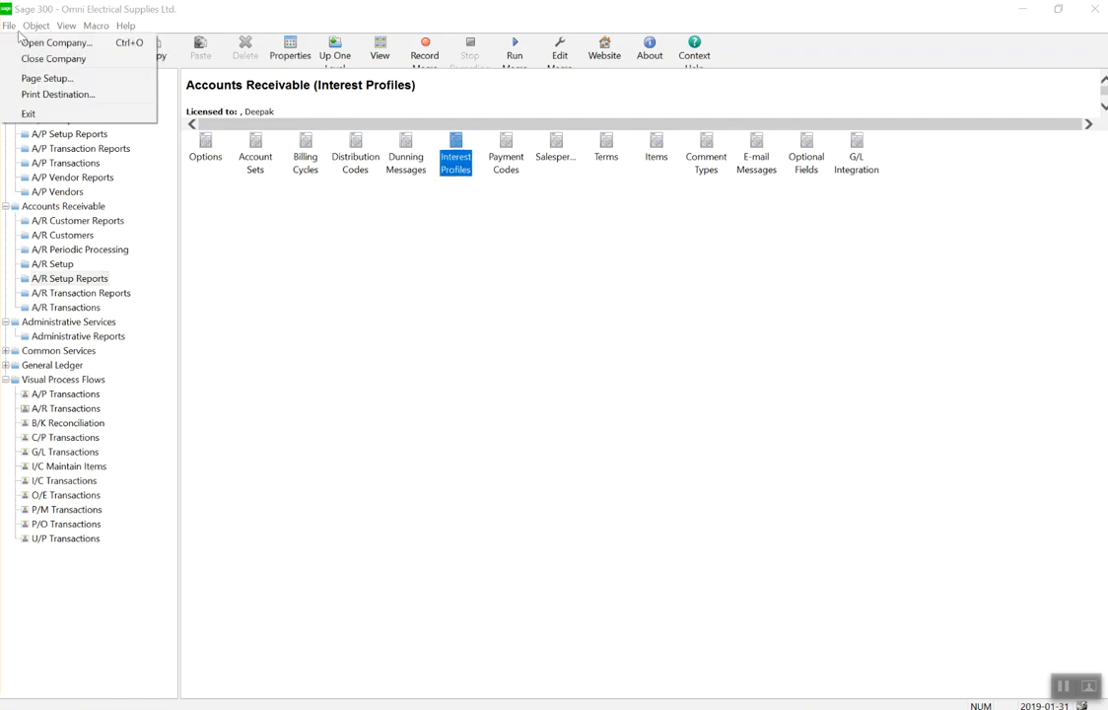
click(48, 95)
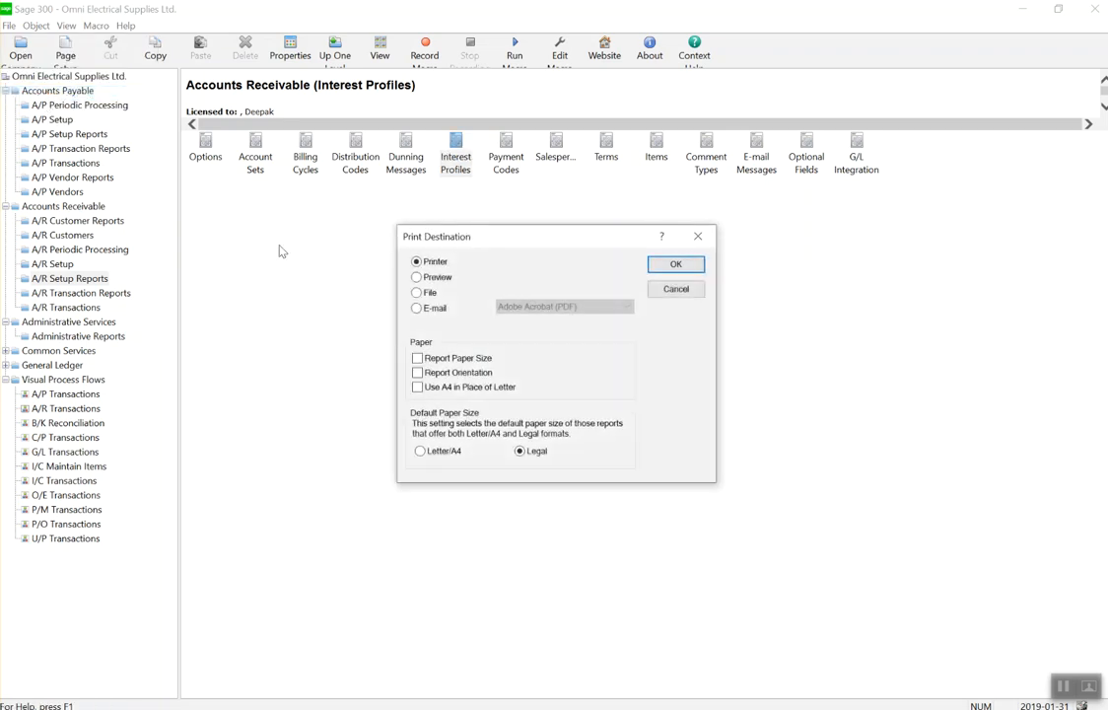
click(418, 277)
click(417, 358)
click(418, 372)
click(420, 450)
click(675, 264)
double_click(454, 167)
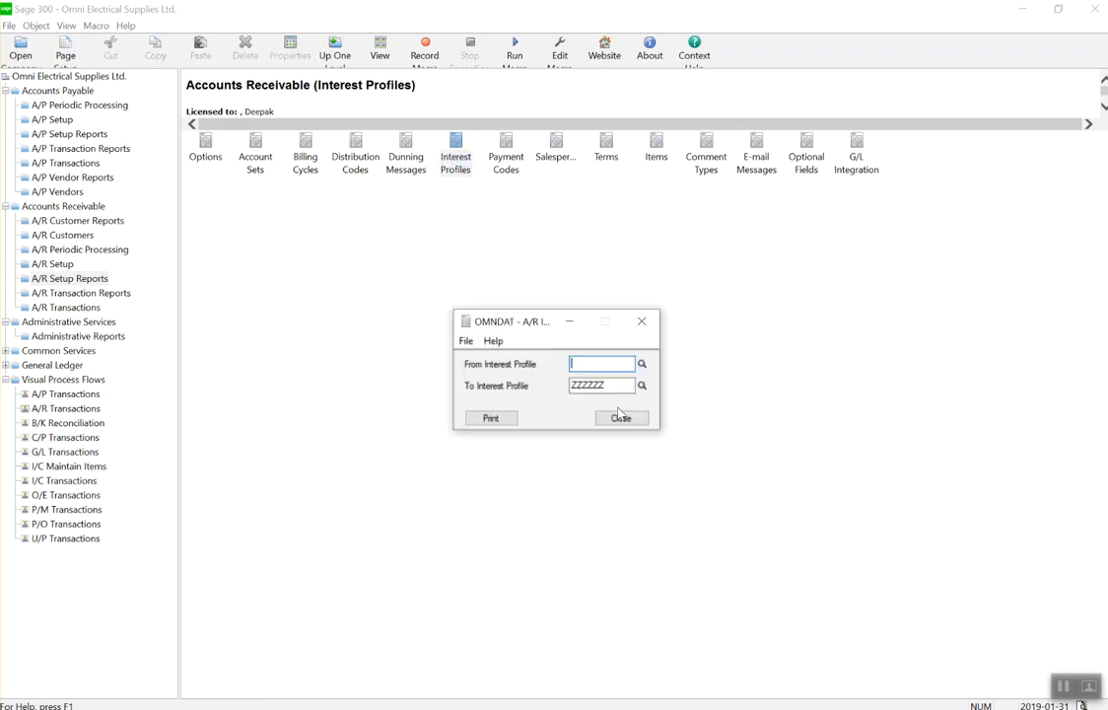
click(515, 418)
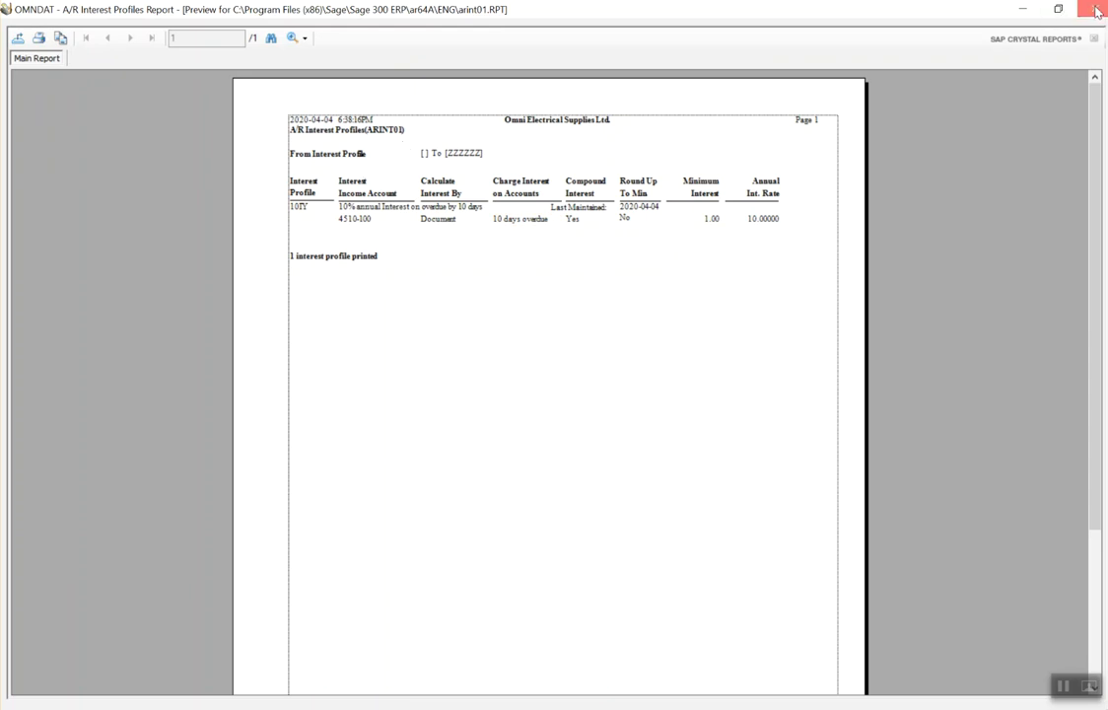
Close the Interest Profiles report preview and the A/R Interest Profiles report window.
click(1096, 12)
click(621, 418)
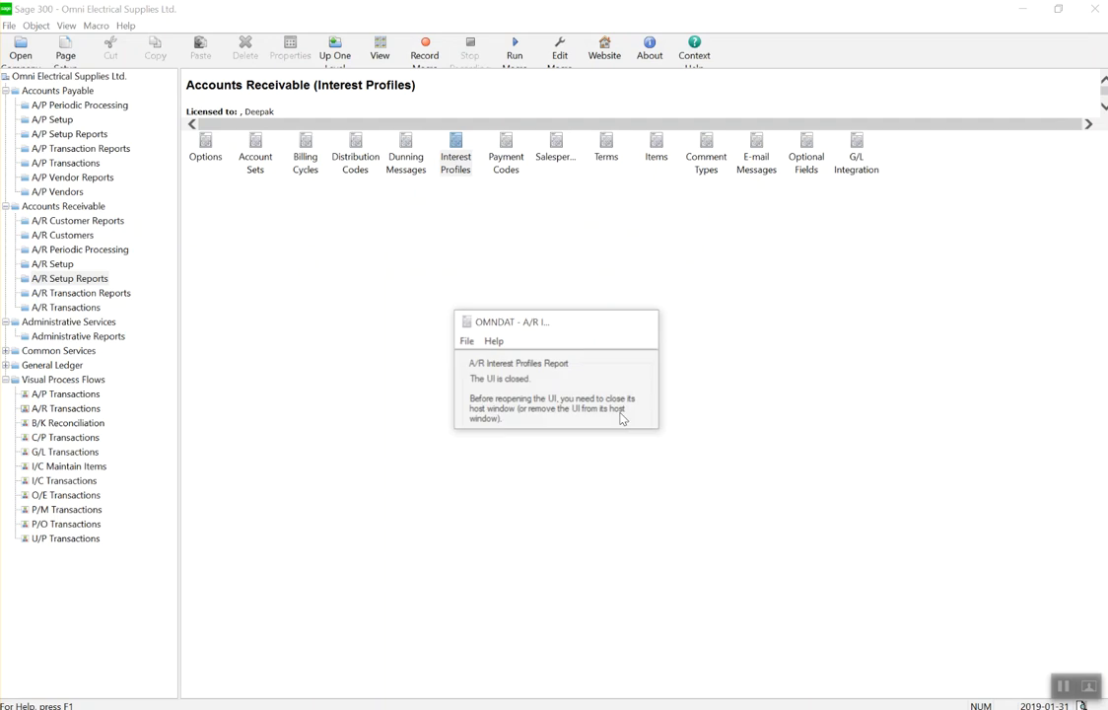